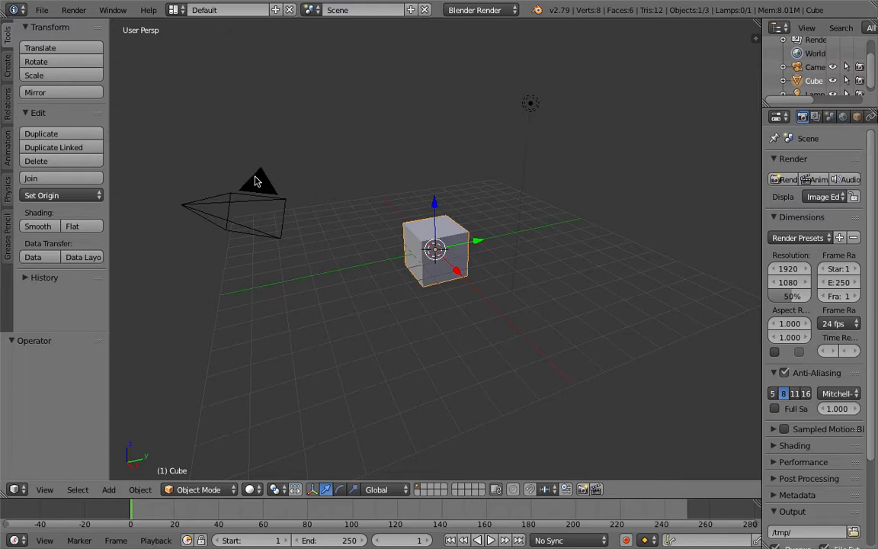
# Step: Delete the default cube from the scene
pyautogui.moveTo(309, 197); pyautogui.dragTo(282, 189, button='middle')
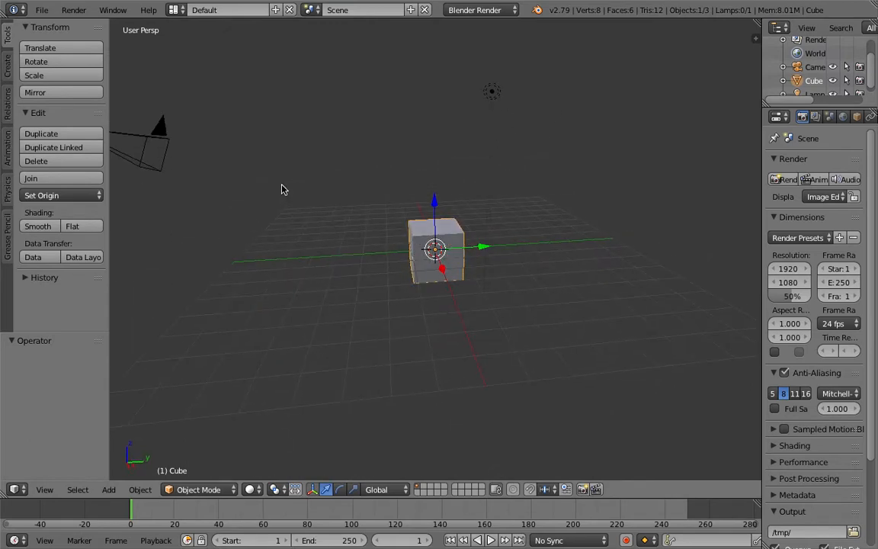
pyautogui.press('x')
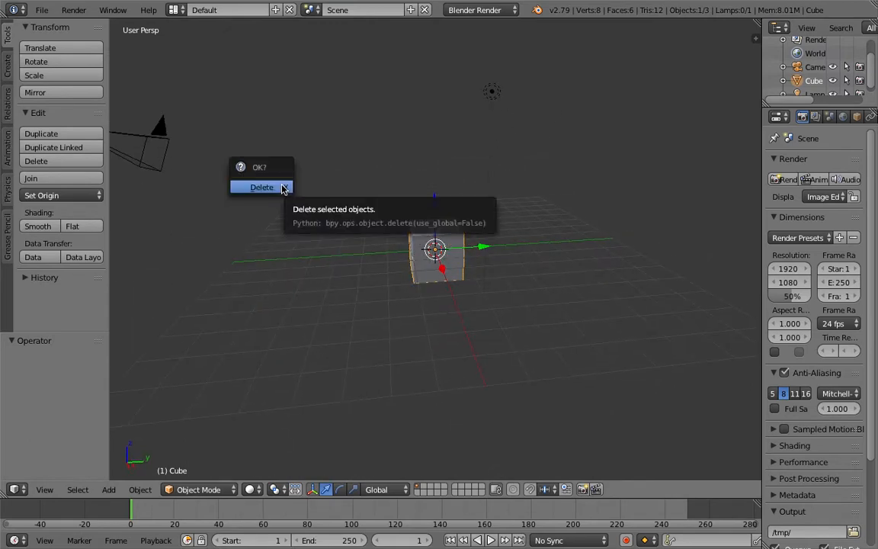
pyautogui.click(281, 189)
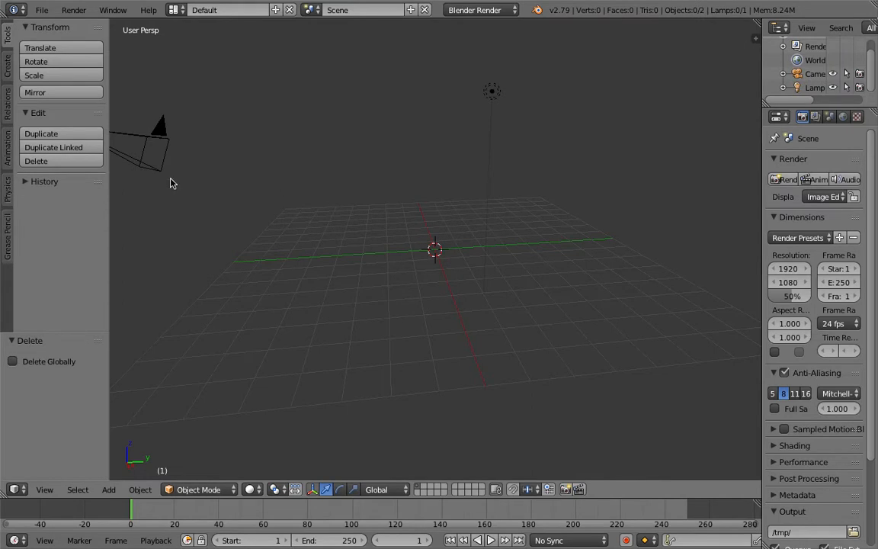
# Step: Add a UV sphere at the origin for the body and scale it up uniformly by about 1.924
pyautogui.click(5, 66)
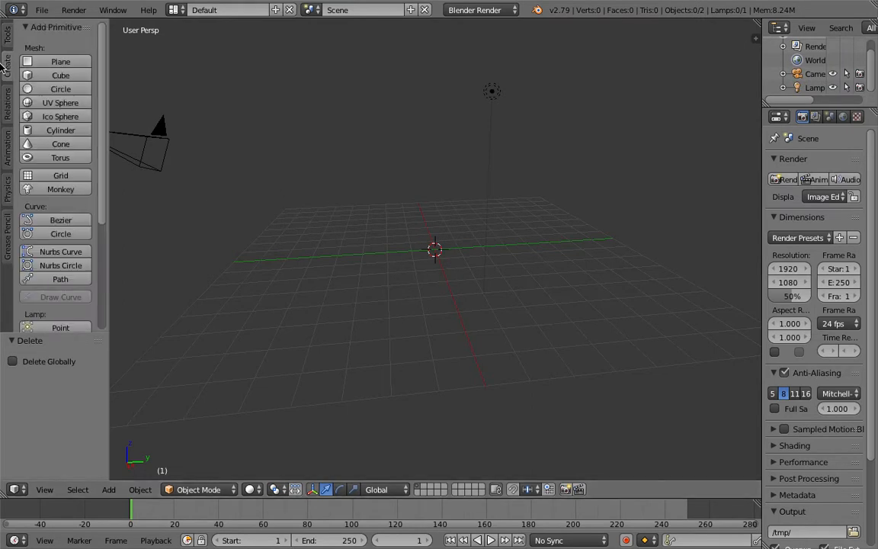
pyautogui.click(61, 104)
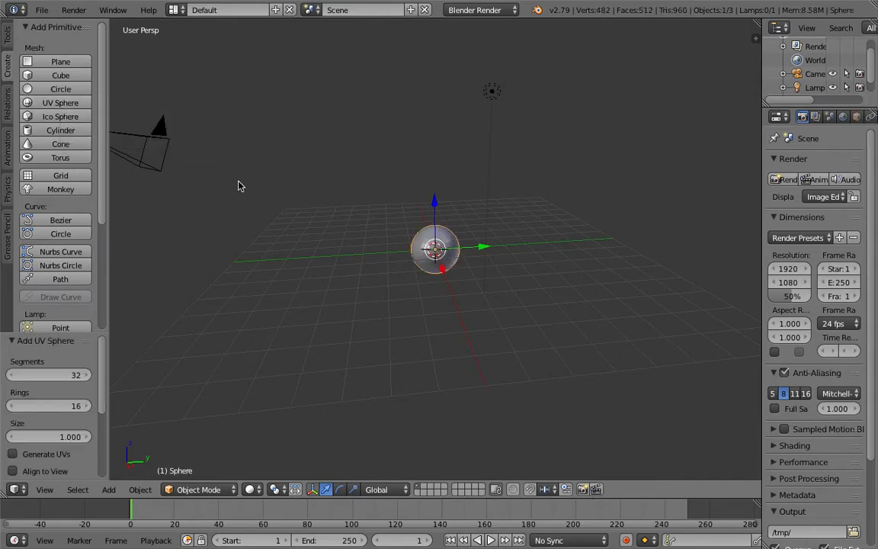
pyautogui.press('KP_8')
pyautogui.scroll(-3, 239, 186)
pyautogui.press('s')
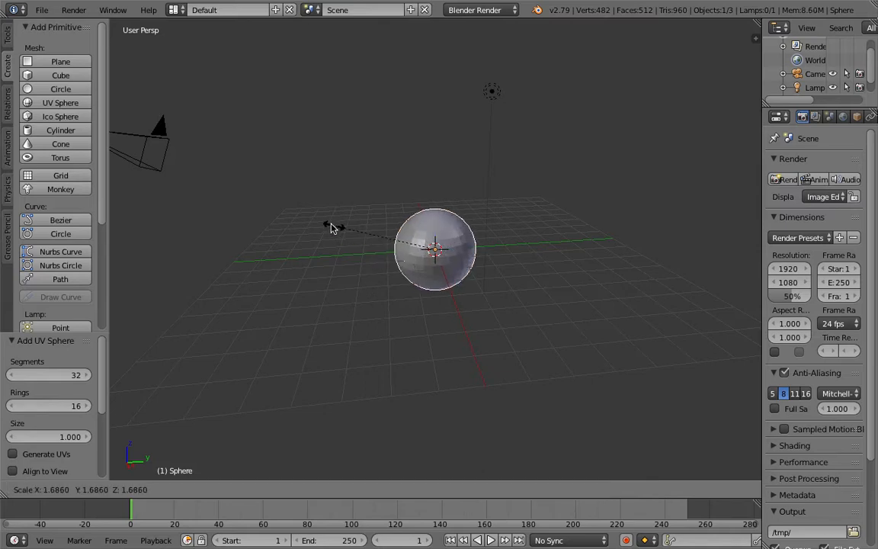
pyautogui.click(320, 226)
pyautogui.moveTo(321, 227); pyautogui.dragTo(300, 248, button='middle')
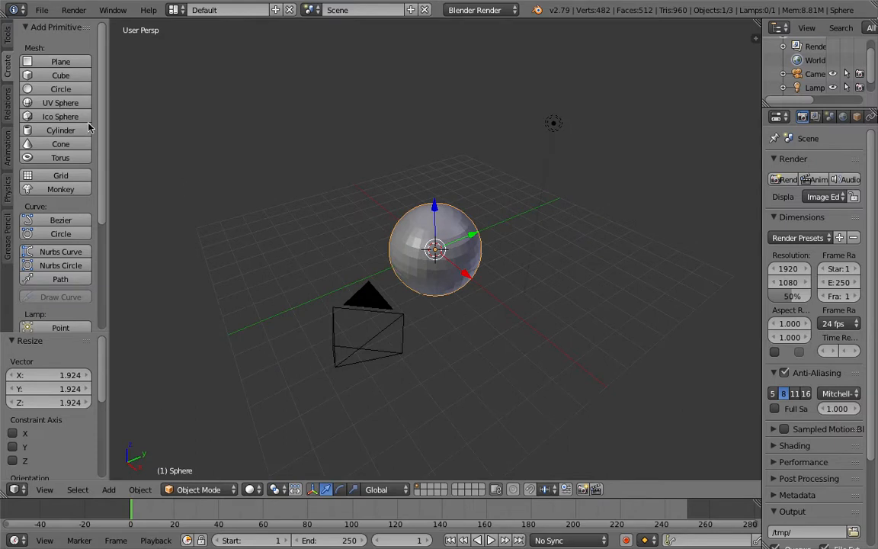
# Step: Add a second UV sphere and raise it about 2.57 units along Z to sit on the body as the head
pyautogui.click(52, 105)
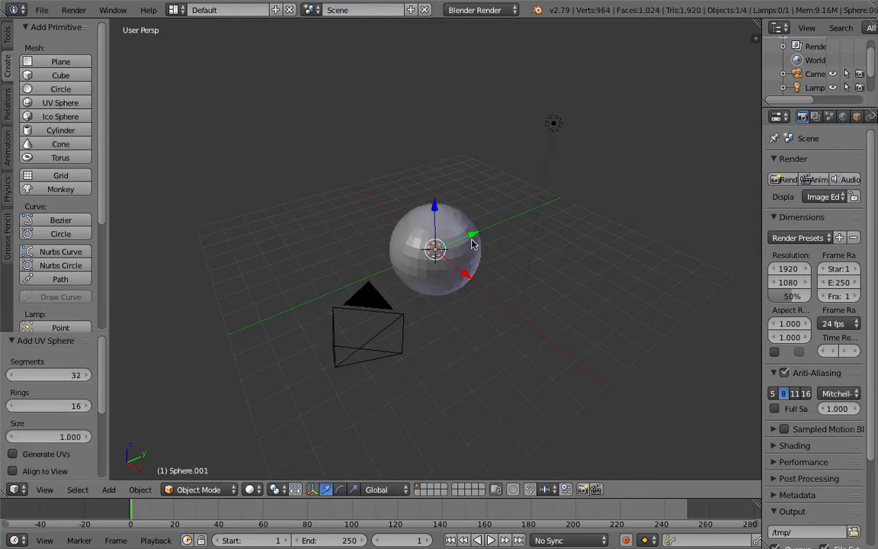
pyautogui.moveTo(438, 211); pyautogui.dragTo(431, 156)
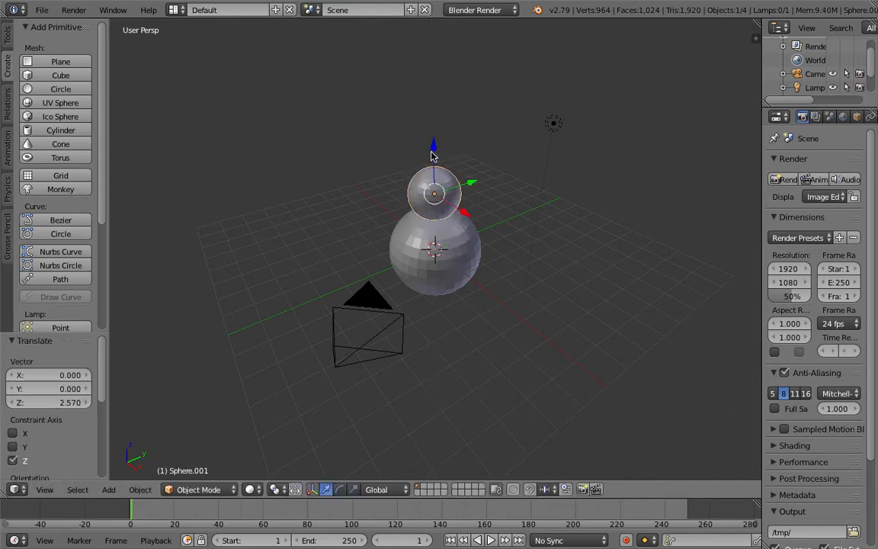
# Step: Place the 3D cursor in empty space beside the large body sphere
pyautogui.moveTo(324, 187); pyautogui.dragTo(297, 159, button='middle')
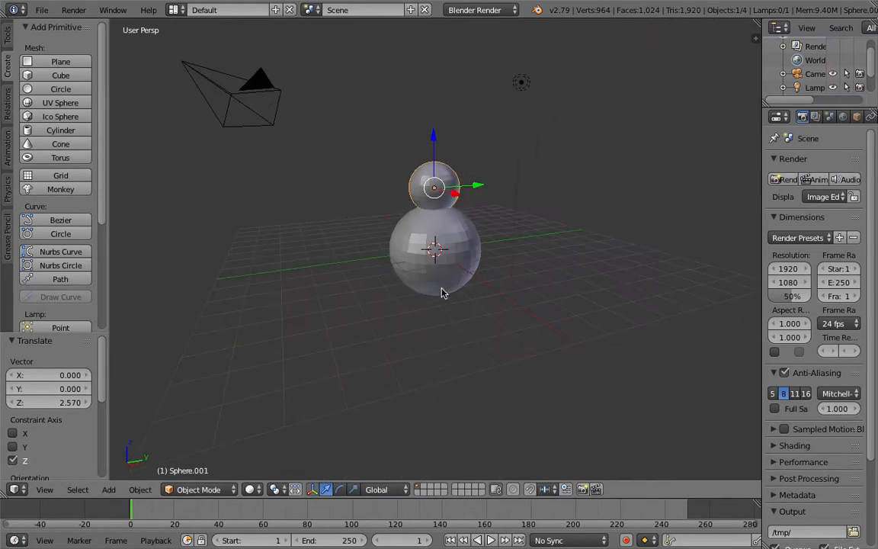
pyautogui.moveTo(365, 276); pyautogui.dragTo(468, 336, button='middle')
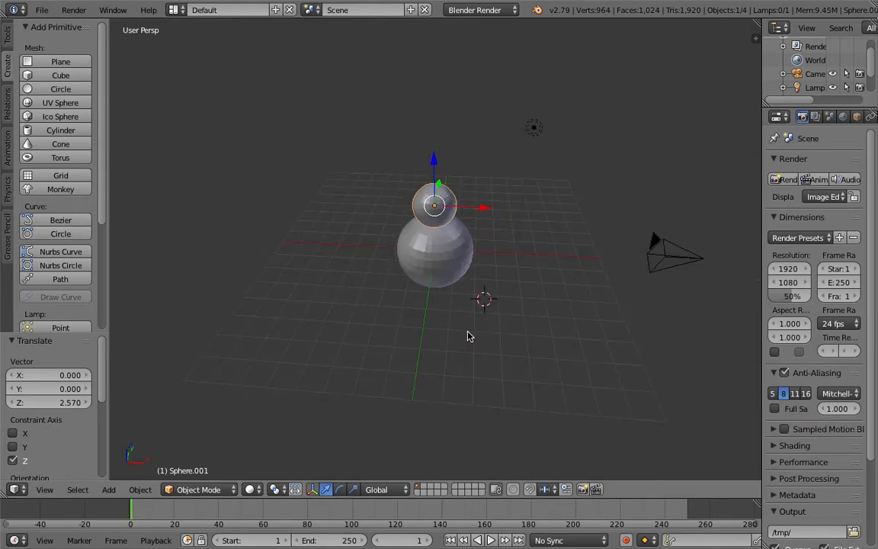
pyautogui.moveTo(482, 288); pyautogui.dragTo(484, 298, button='middle')
pyautogui.scroll(6, 484, 298)
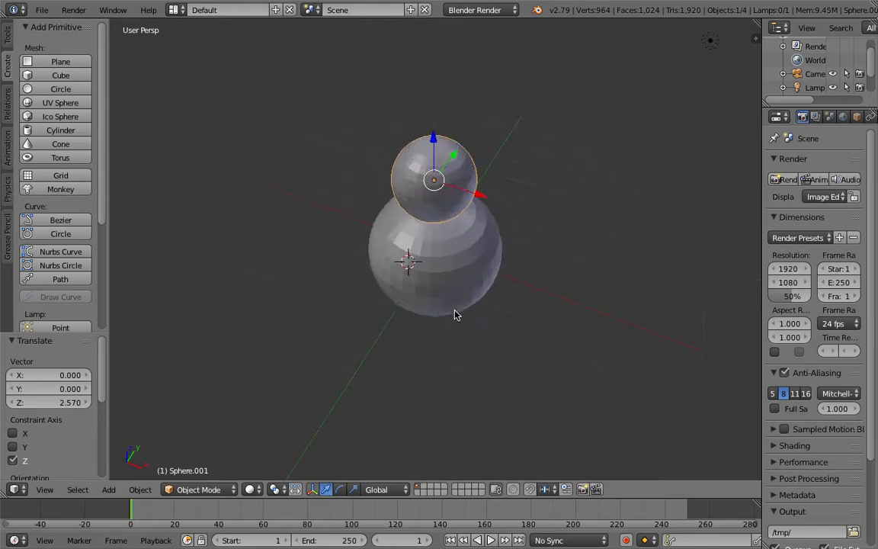
pyautogui.click(309, 324)
pyautogui.moveTo(308, 323); pyautogui.dragTo(294, 343, button='middle')
pyautogui.click(262, 389)
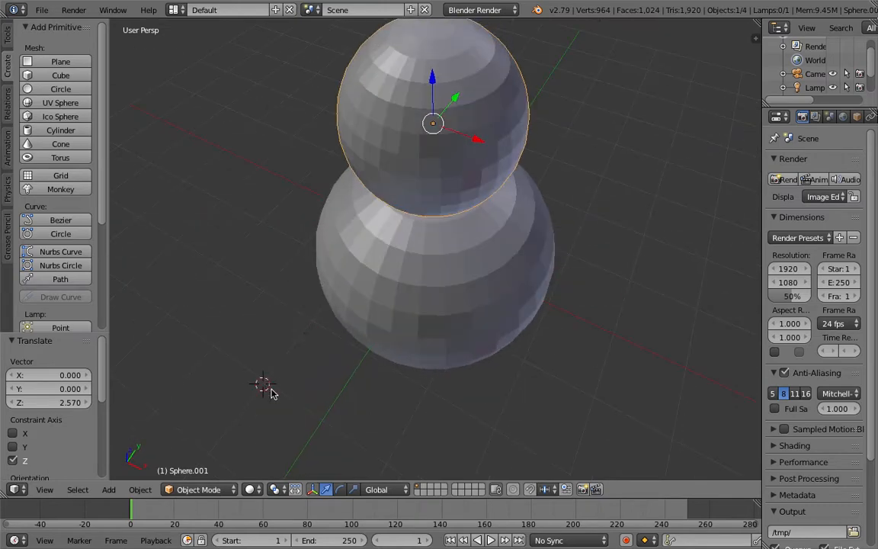
# Step: Examine the two stacked spheres from several angles and distances, and select the large body sphere
pyautogui.scroll(-2, 267, 385)
pyautogui.scroll(-4, 292, 339)
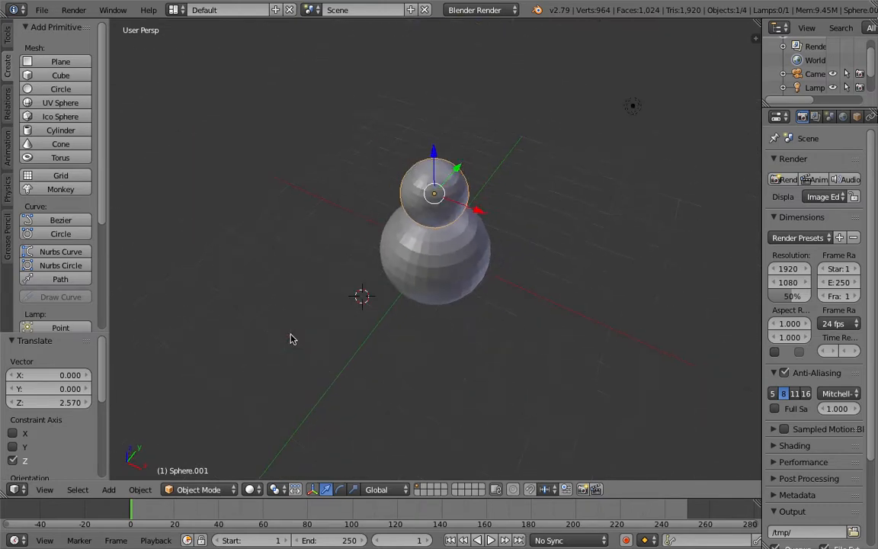
pyautogui.scroll(3, 292, 339)
pyautogui.scroll(-1, 292, 339)
pyautogui.moveTo(292, 339); pyautogui.dragTo(322, 284, button='middle')
pyautogui.scroll(-1, 322, 285)
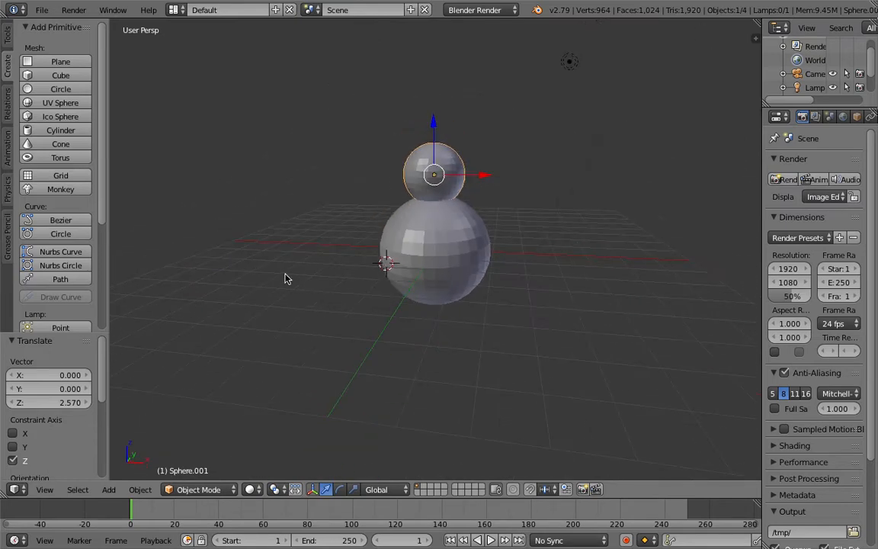
pyautogui.scroll(-1, 286, 275)
pyautogui.moveTo(286, 276); pyautogui.dragTo(215, 264, button='middle')
pyautogui.scroll(-1, 215, 264)
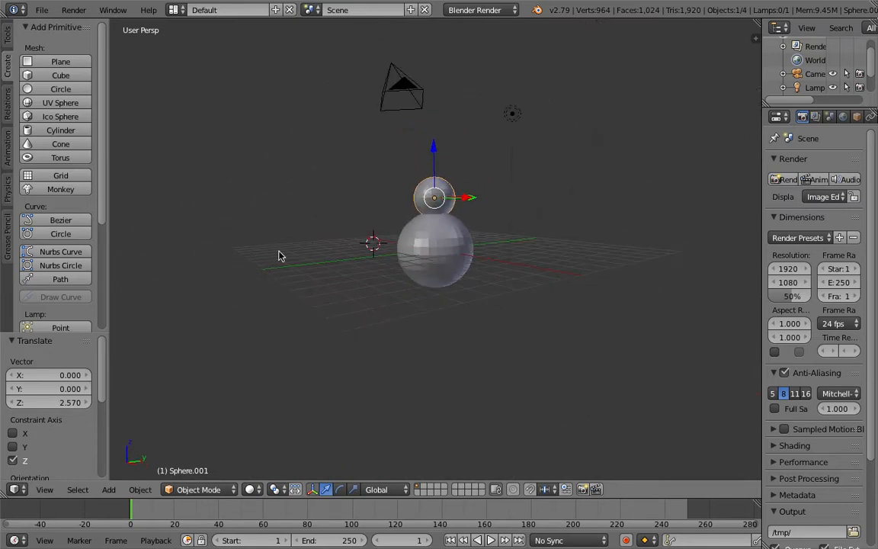
pyautogui.scroll(4, 358, 272)
pyautogui.moveTo(313, 268); pyautogui.dragTo(303, 341, button='middle')
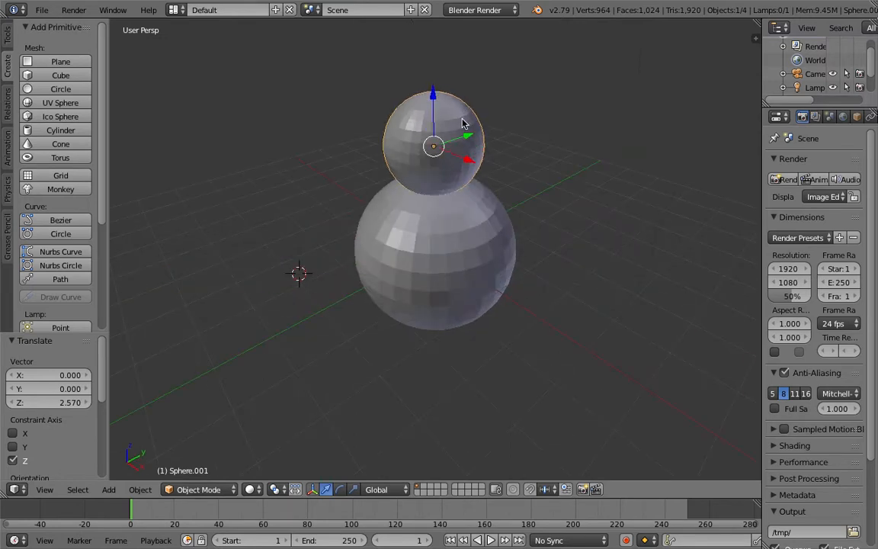
pyautogui.rightClick(436, 269)
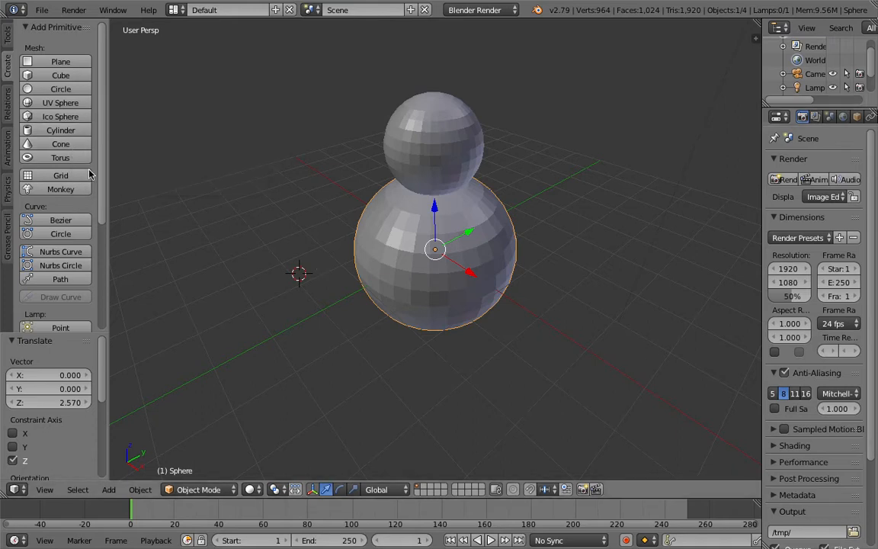
# Step: Add a cone at the 3D cursor, raise it about 1.46 units along Z and scale it uniformly to about 0.207
pyautogui.click(29, 146)
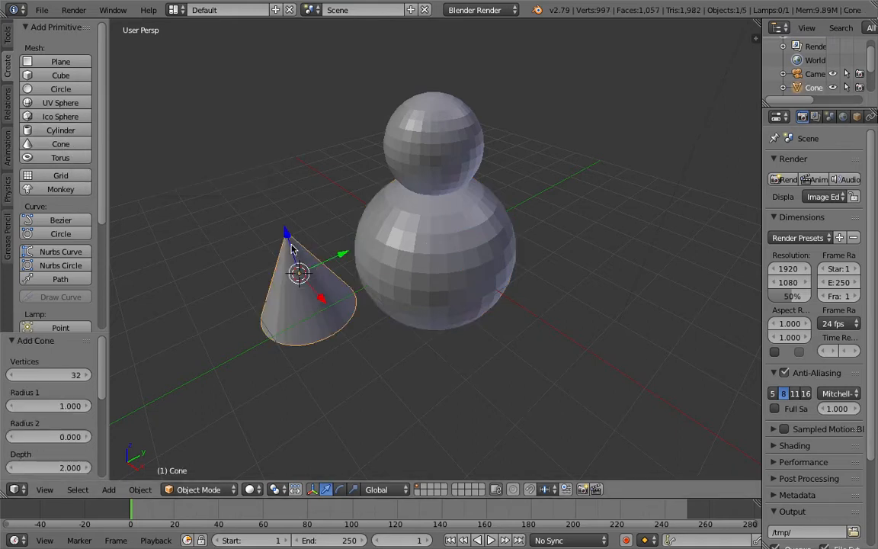
pyautogui.moveTo(286, 235); pyautogui.dragTo(266, 168)
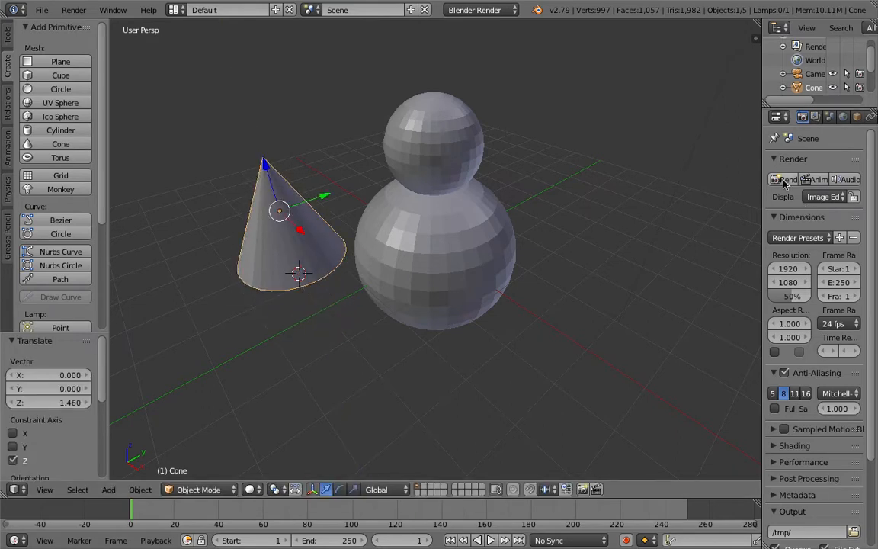
pyautogui.press('s')
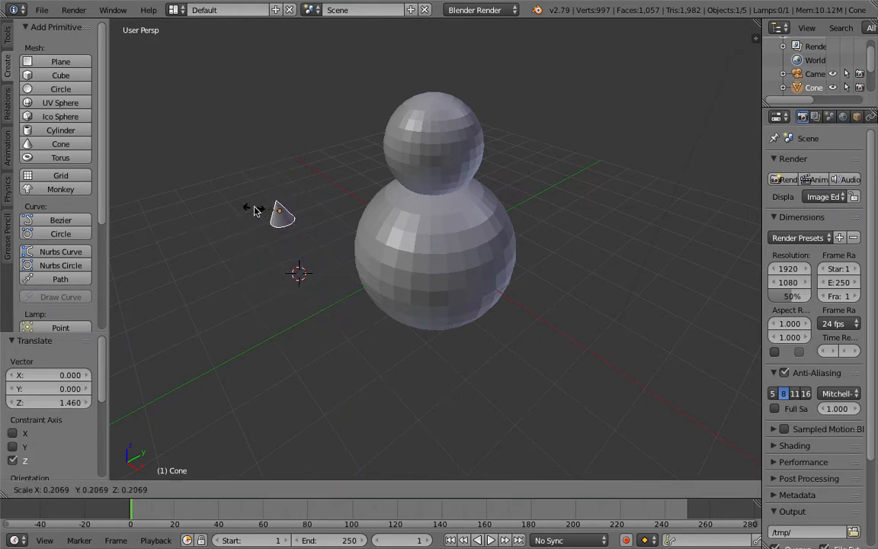
pyautogui.click(256, 211)
# Step: Position the small cone at the front of the head, moving it about 1.284 along Y and 0.819 along X
pyautogui.scroll(-4, 257, 210)
pyautogui.scroll(6, 257, 210)
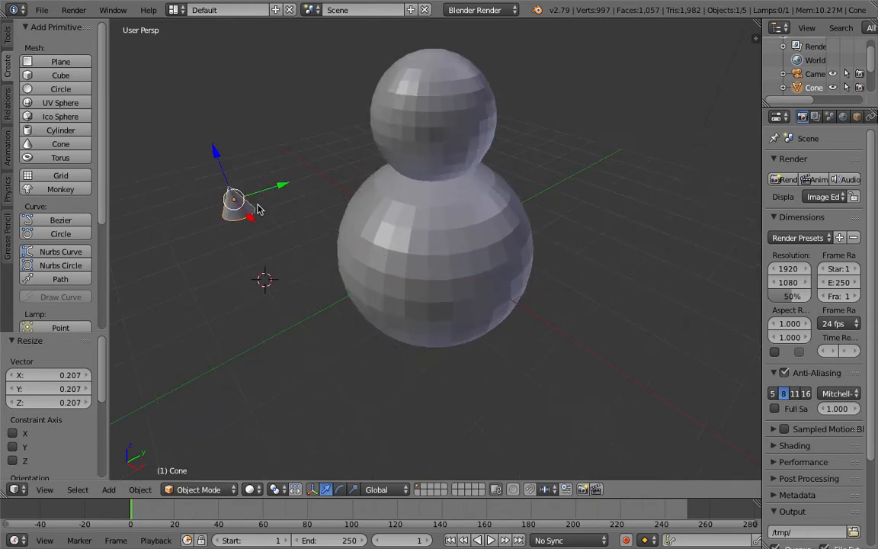
pyautogui.moveTo(282, 188); pyautogui.dragTo(358, 160)
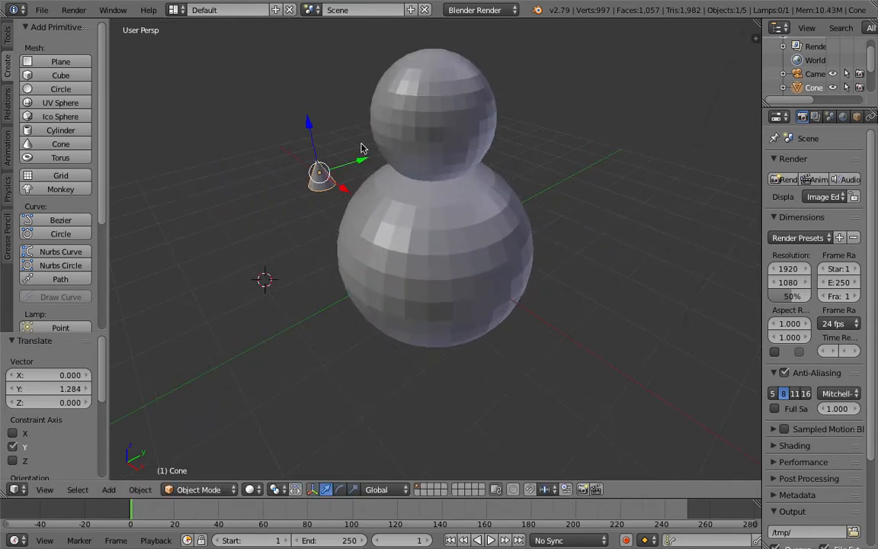
pyautogui.moveTo(312, 130); pyautogui.dragTo(390, 103)
pyautogui.scroll(2, 325, 235)
pyautogui.scroll(-2, 375, 244)
pyautogui.moveTo(375, 244); pyautogui.dragTo(387, 294, button='middle')
pyautogui.moveTo(398, 212); pyautogui.dragTo(465, 223)
pyautogui.moveTo(419, 257); pyautogui.dragTo(349, 427, button='middle')
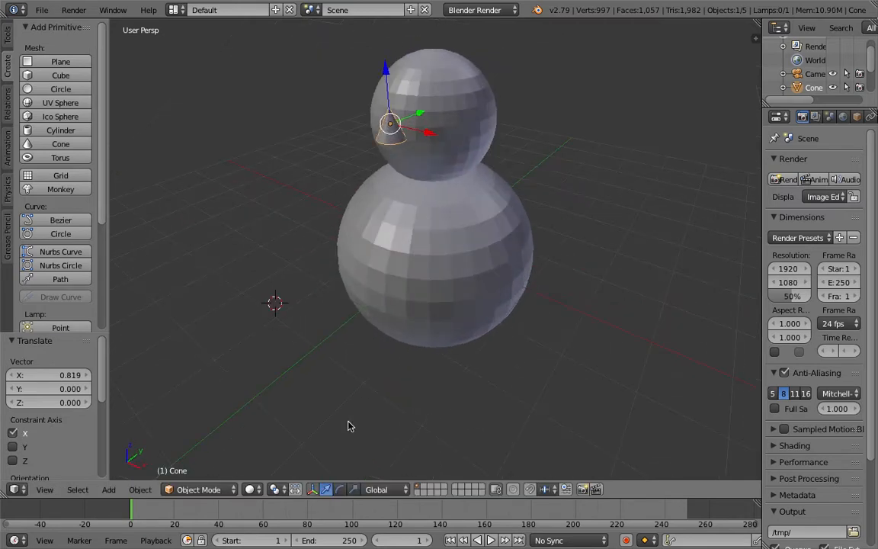
# Step: Rotate the cone about 83.7° around the X axis so it points outward from the head as a nose
pyautogui.click(341, 491)
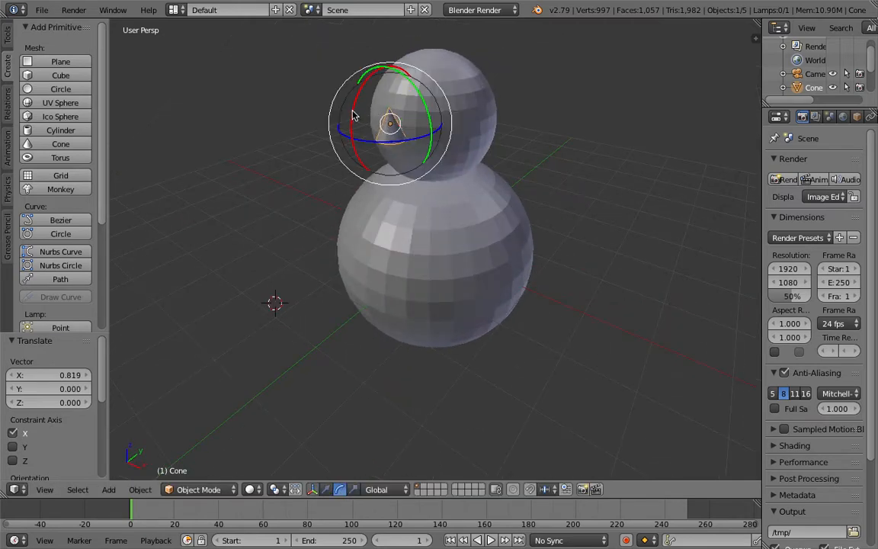
pyautogui.moveTo(353, 117); pyautogui.dragTo(361, 196)
pyautogui.press('r')
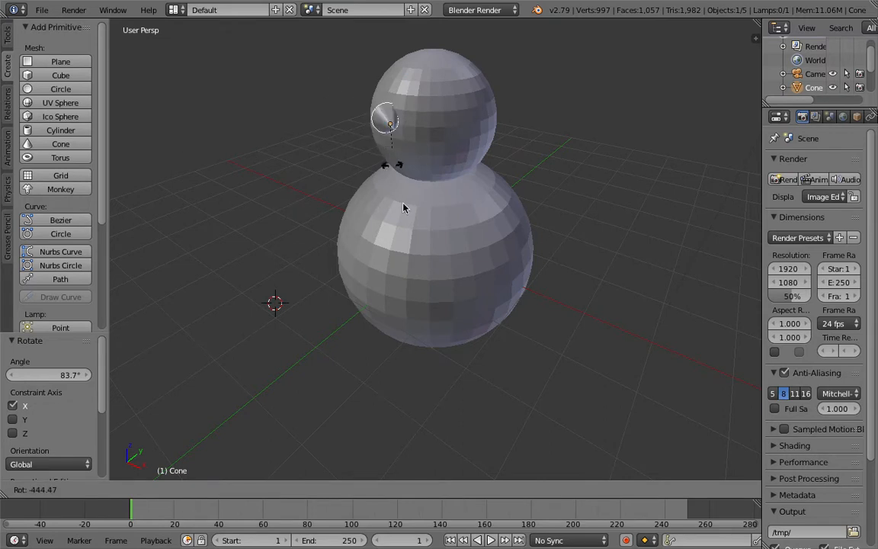
pyautogui.rightClick(258, 242)
# Step: Inspect the nose cone's placement on the head from above and from the front, switching to the translate manipulator
pyautogui.scroll(4, 263, 246)
pyautogui.scroll(-2, 263, 245)
pyautogui.moveTo(262, 250); pyautogui.dragTo(316, 303, button='middle')
pyautogui.scroll(-2, 377, 284)
pyautogui.scroll(-2, 373, 284)
pyautogui.scroll(2, 317, 301)
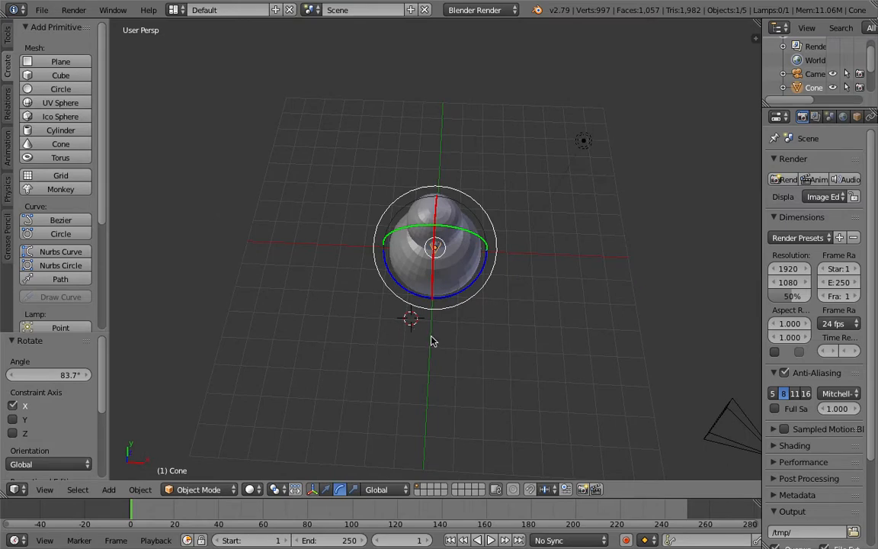
pyautogui.moveTo(429, 337); pyautogui.dragTo(436, 316, button='middle')
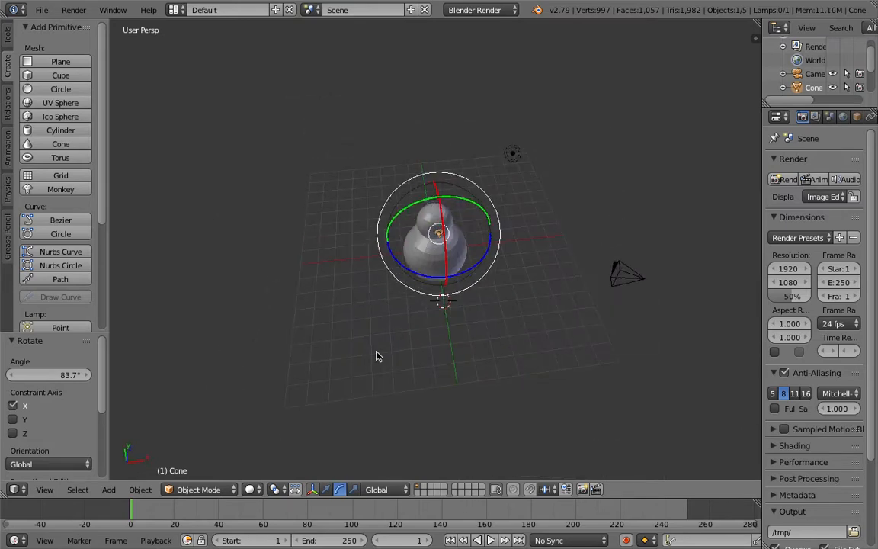
pyautogui.click(326, 489)
pyautogui.scroll(4, 269, 330)
pyautogui.moveTo(271, 329); pyautogui.dragTo(251, 288, button='middle')
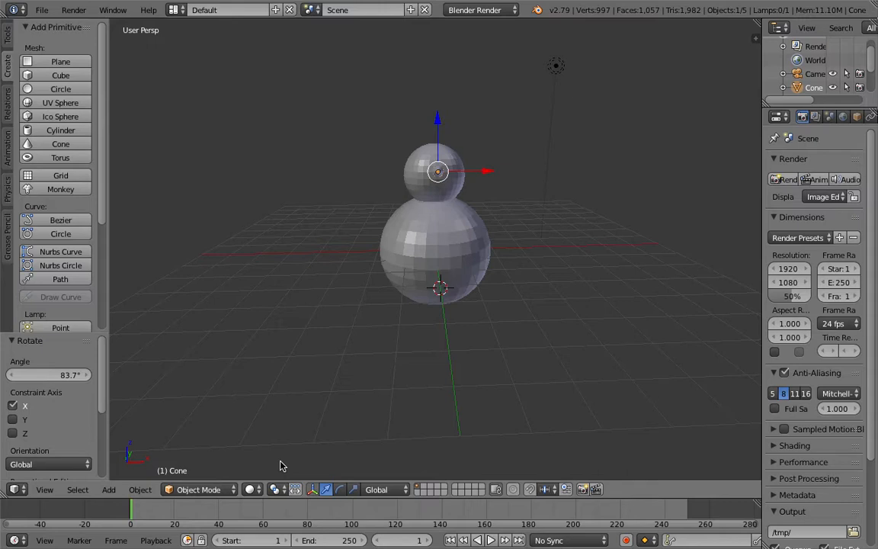
pyautogui.scroll(4, 223, 337)
pyautogui.scroll(-4, 223, 337)
pyautogui.scroll(4, 224, 336)
pyautogui.scroll(-6, 218, 337)
pyautogui.scroll(3, 232, 321)
pyautogui.moveTo(271, 292); pyautogui.dragTo(251, 317, button='middle')
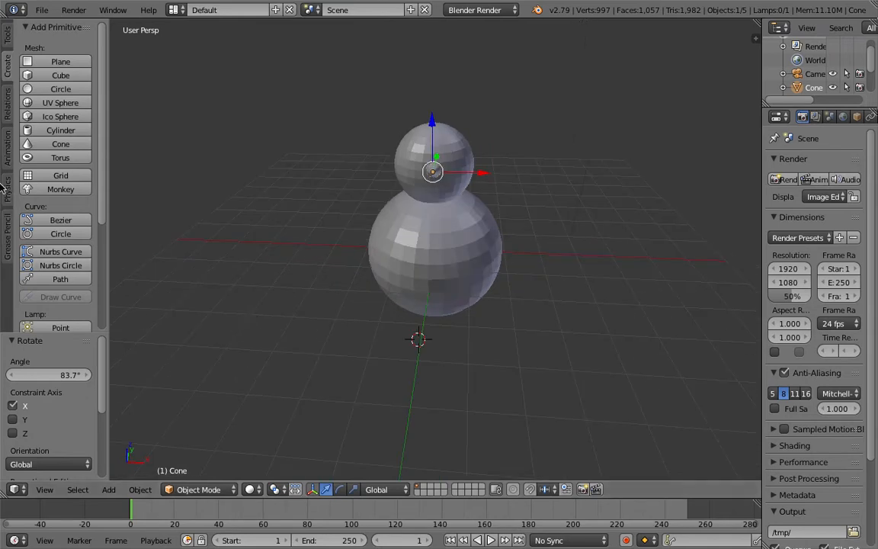
# Step: Add a UV sphere at the 3D cursor and scale it down uniformly to about 0.166
pyautogui.click(66, 104)
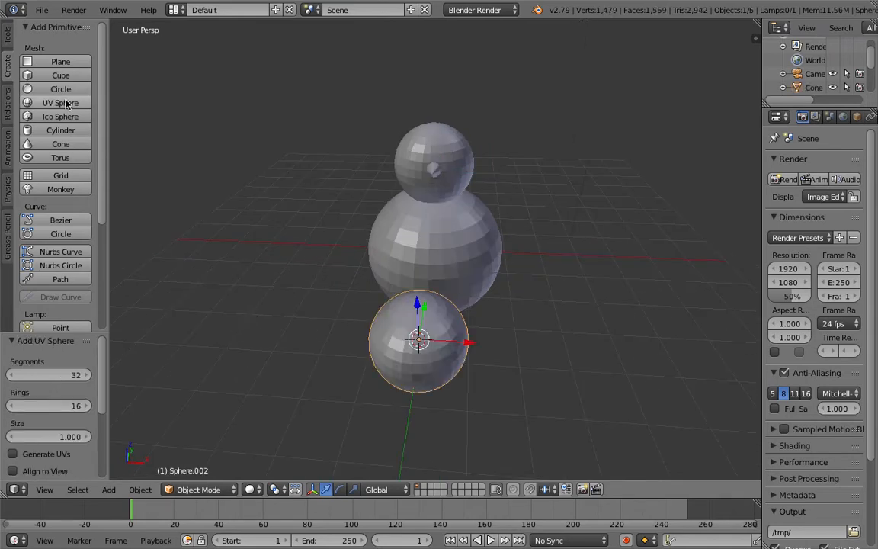
pyautogui.press('s')
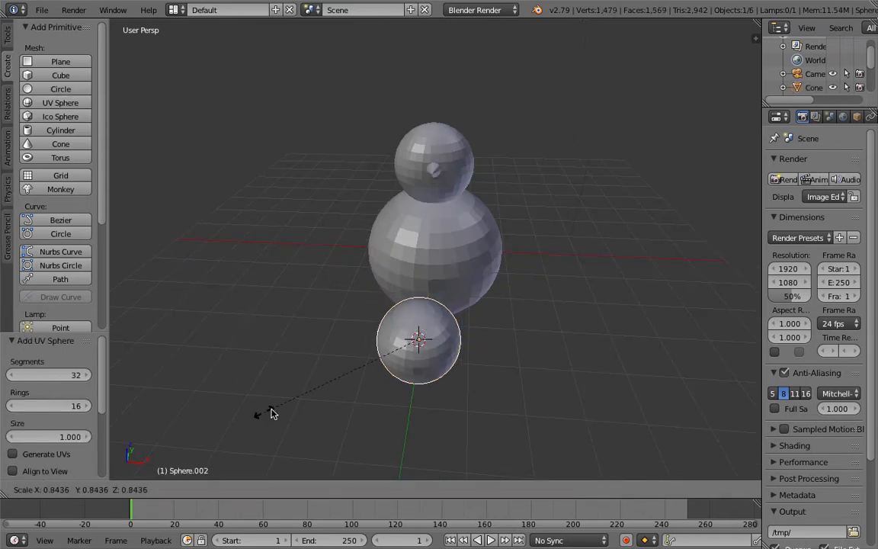
pyautogui.click(388, 358)
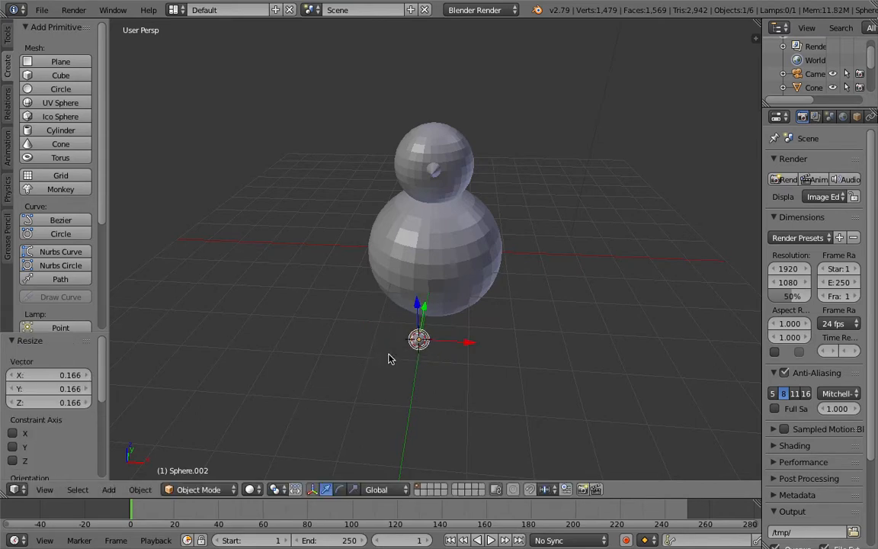
# Step: Add another UV sphere at the same spot and scale it uniformly by about -0.163 to match the first small one
pyautogui.click(59, 103)
pyautogui.press('s')
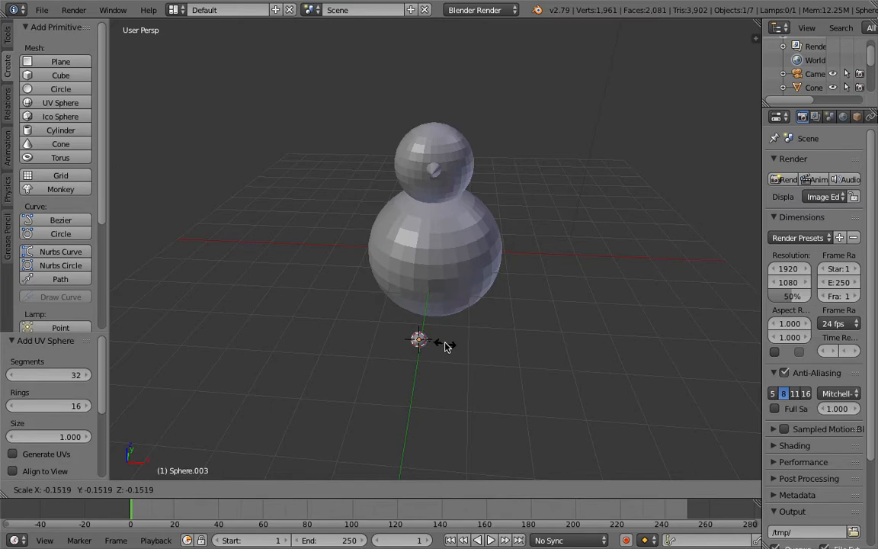
pyautogui.click(448, 346)
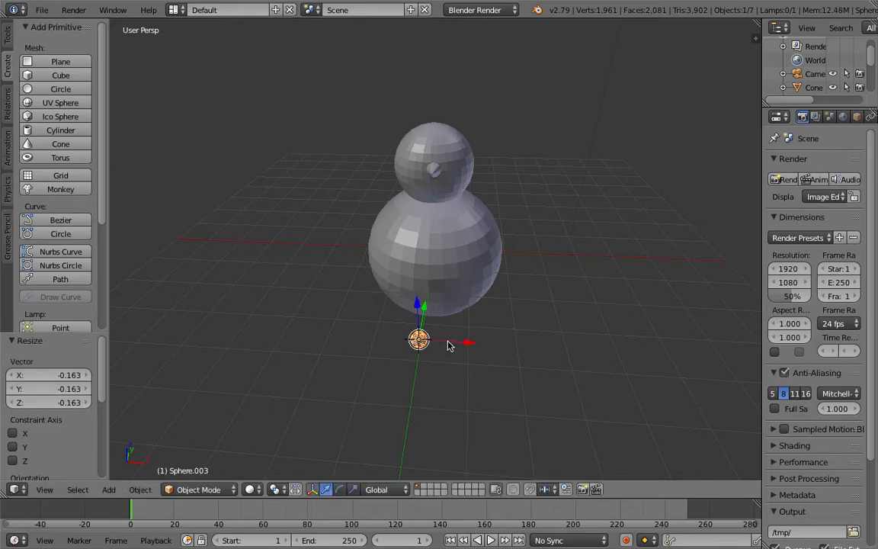
# Step: Raise the selected small sphere from the 3D cursor toward the head, shifting it 0.830 along X and a further 0.456 along Z
pyautogui.press('g')
pyautogui.press('z')
pyautogui.click(417, 216)
pyautogui.press('g')
pyautogui.press('x')
pyautogui.click(503, 245)
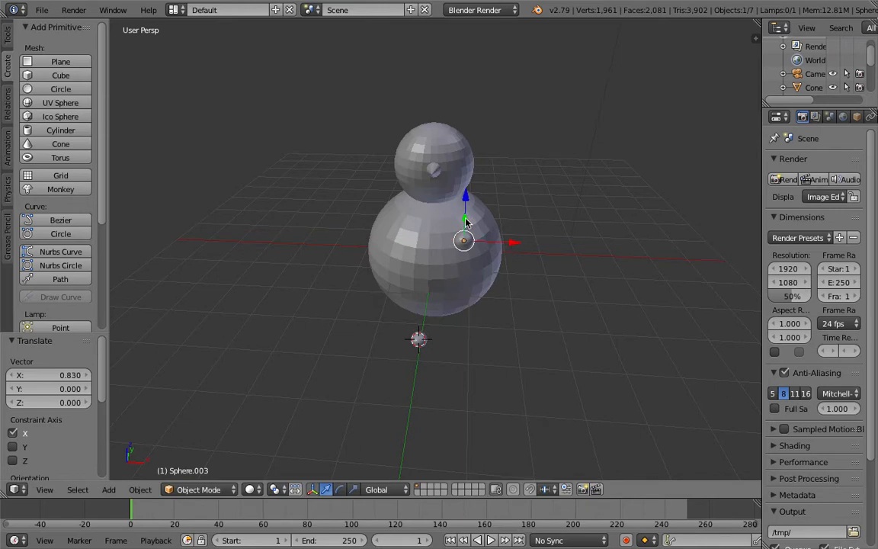
pyautogui.press('g')
pyautogui.press('z')
pyautogui.click(519, 187)
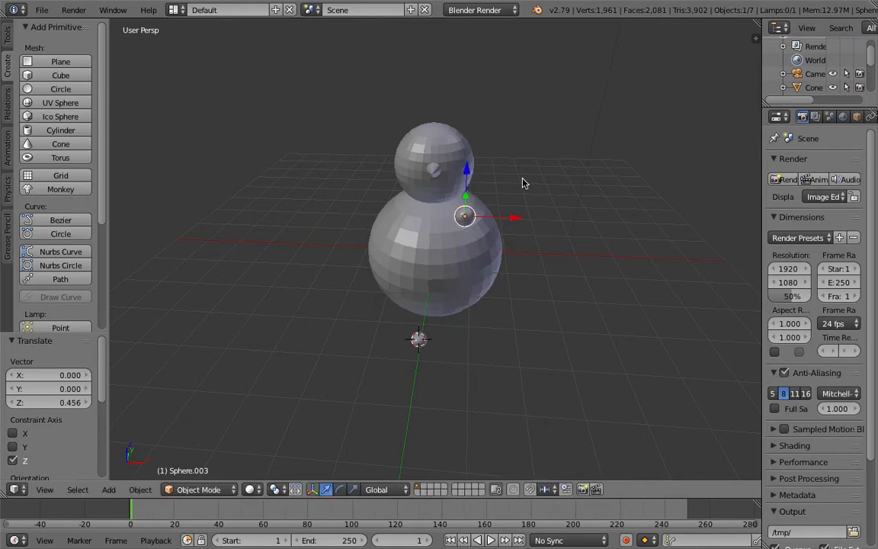
# Step: Move the small sphere along Y to the front of the head and shift it -0.362 along X beside the nose
pyautogui.moveTo(414, 217); pyautogui.dragTo(376, 320, button='middle')
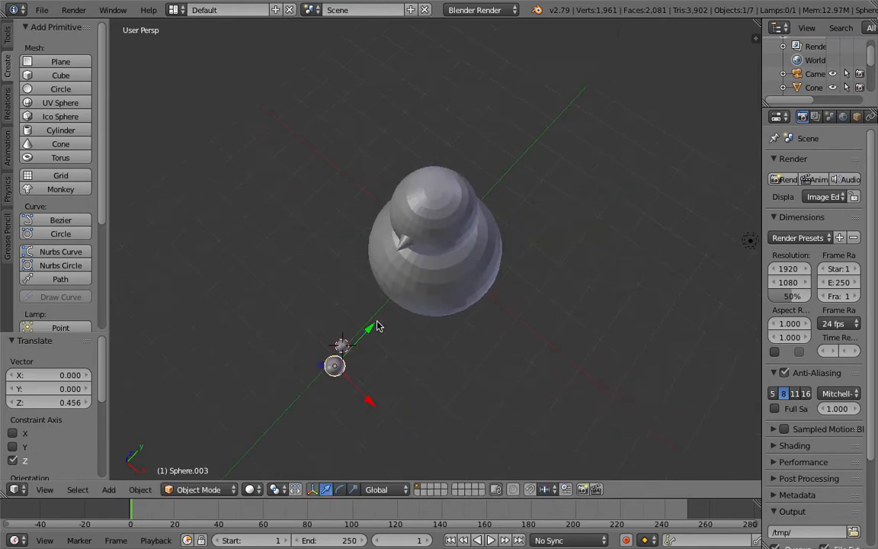
pyautogui.press('g')
pyautogui.press('y')
pyautogui.click(460, 224)
pyautogui.moveTo(463, 223); pyautogui.dragTo(528, 194, button='middle')
pyautogui.press('g')
pyautogui.press('x')
pyautogui.click(490, 167)
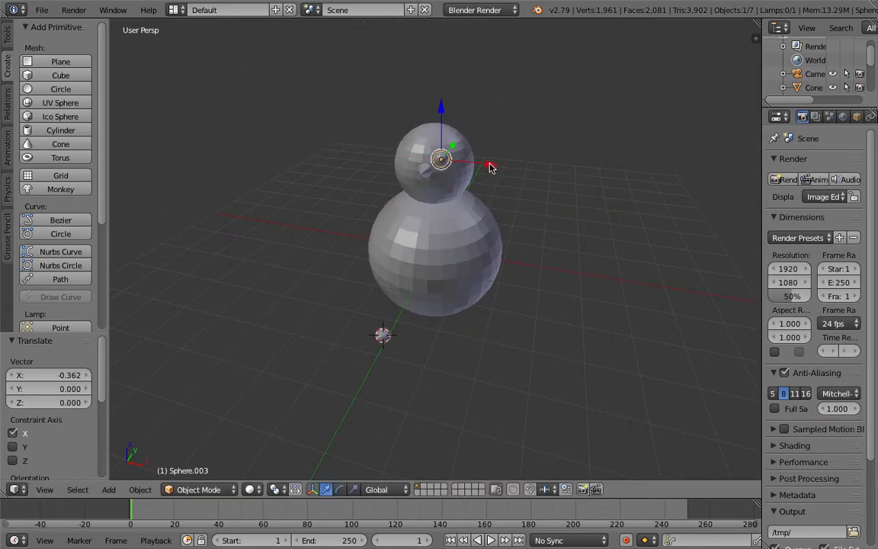
# Step: Push this first eye sphere along Y into the head's surface and fine-tune its position along X
pyautogui.press('g')
pyautogui.press('y')
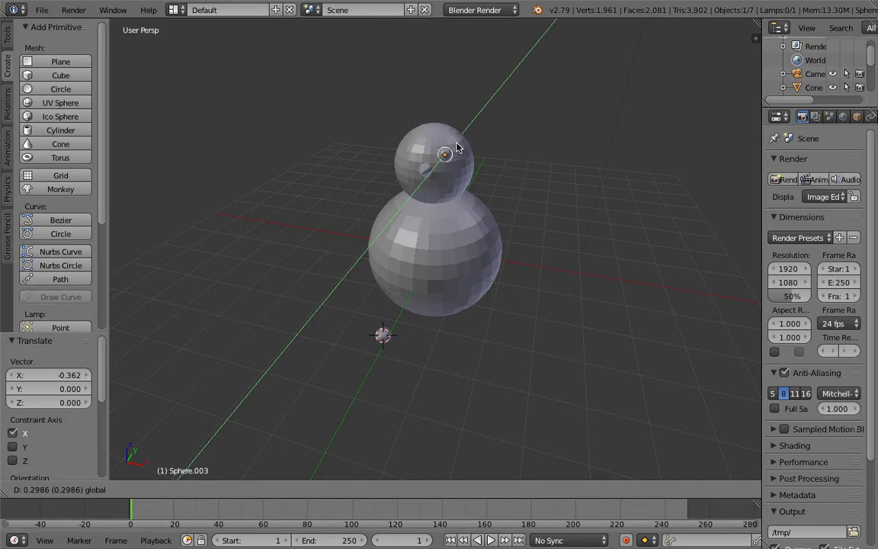
pyautogui.click(488, 159)
pyautogui.press('g')
pyautogui.press('x')
pyautogui.click(490, 164)
# Step: Select the other small sphere at the 3D cursor, raise it 3.041 along Z and move it along Y to the head
pyautogui.rightClick(347, 299)
pyautogui.press('g')
pyautogui.press('z')
pyautogui.click(374, 168)
pyautogui.press('g')
pyautogui.press('y')
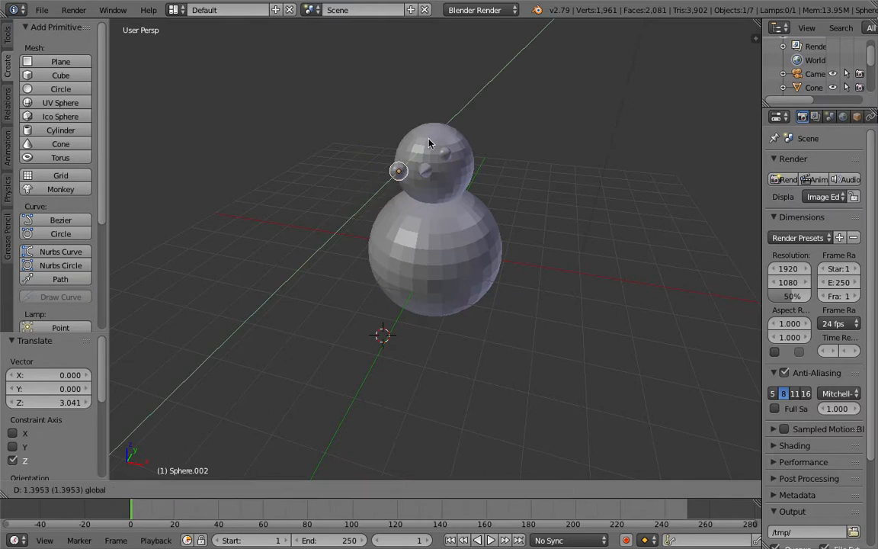
pyautogui.click(452, 143)
# Step: Raise the second eye sphere 0.436 along Z and adjust it along X on the other side of the nose
pyautogui.moveTo(452, 143); pyautogui.dragTo(446, 234, button='middle')
pyautogui.moveTo(428, 288); pyautogui.dragTo(485, 76, button='middle')
pyautogui.moveTo(474, 52); pyautogui.dragTo(474, 69)
pyautogui.moveTo(473, 68); pyautogui.dragTo(421, 192, button='middle')
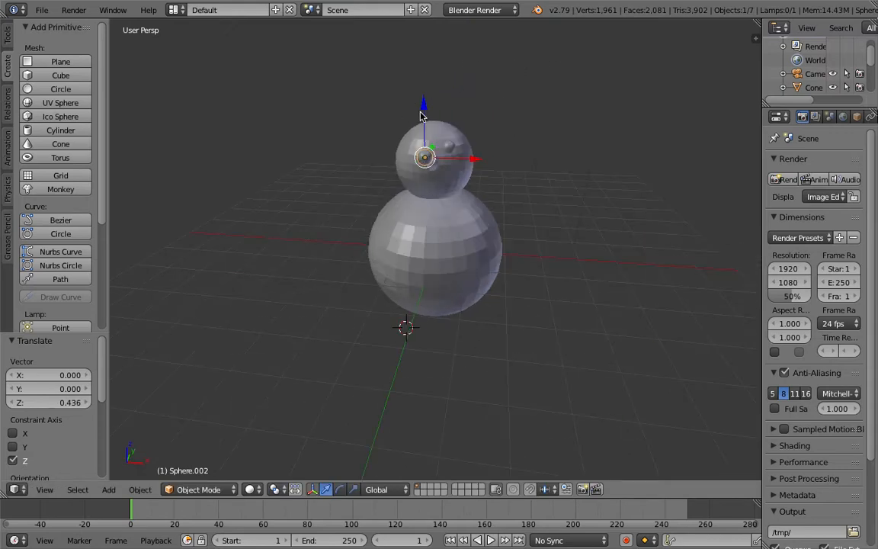
pyautogui.moveTo(425, 113); pyautogui.dragTo(432, 110)
pyautogui.moveTo(474, 150)
pyautogui.mouseDown()
pyautogui.moveTo(415, 138)
pyautogui.moveTo(412, 103)
pyautogui.moveTo(465, 156)
pyautogui.mouseUp()
# Step: Adjust the second eye sphere along Y against the head and raise it 0.048 along Z
pyautogui.press('y')
pyautogui.click(419, 144)
pyautogui.press('g')
pyautogui.press('z')
pyautogui.click(416, 102)
# Step: Compare the eyes from the front and nudge the second eye upward and 0.048 along X to align it with the first
pyautogui.rightClick(498, 236)
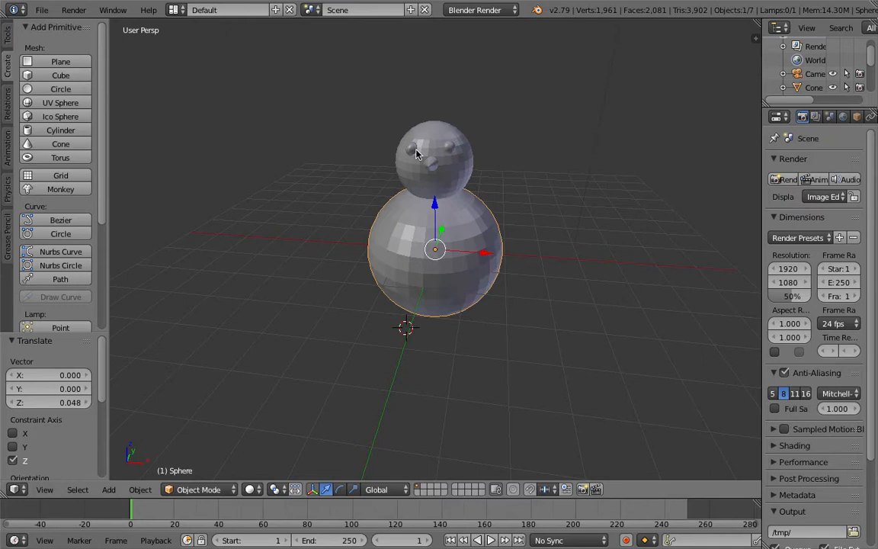
pyautogui.moveTo(510, 137); pyautogui.dragTo(469, 139, button='middle')
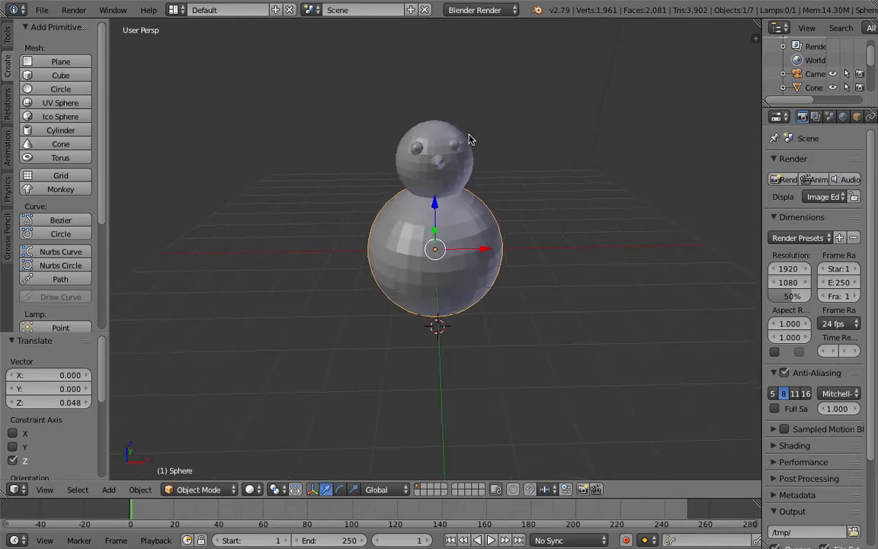
pyautogui.rightClick(420, 146)
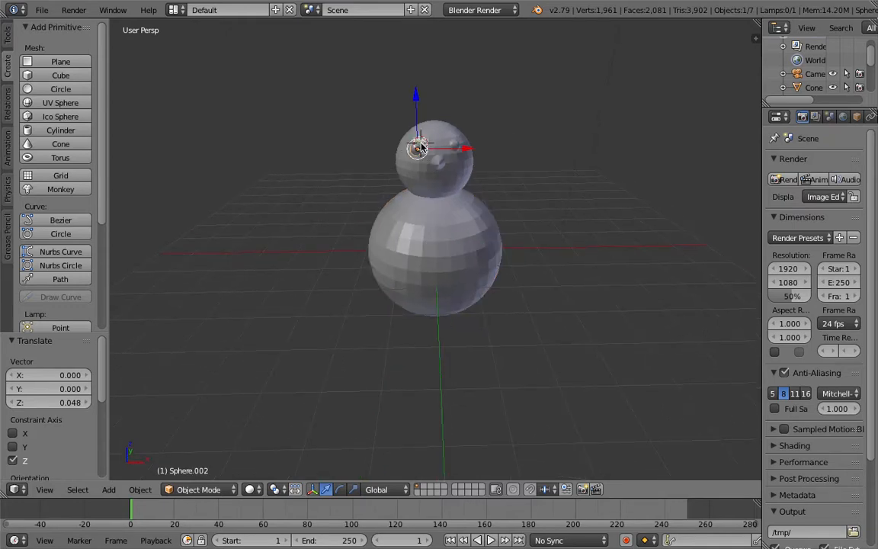
pyautogui.moveTo(410, 105); pyautogui.dragTo(418, 102)
pyautogui.moveTo(471, 149); pyautogui.dragTo(470, 148)
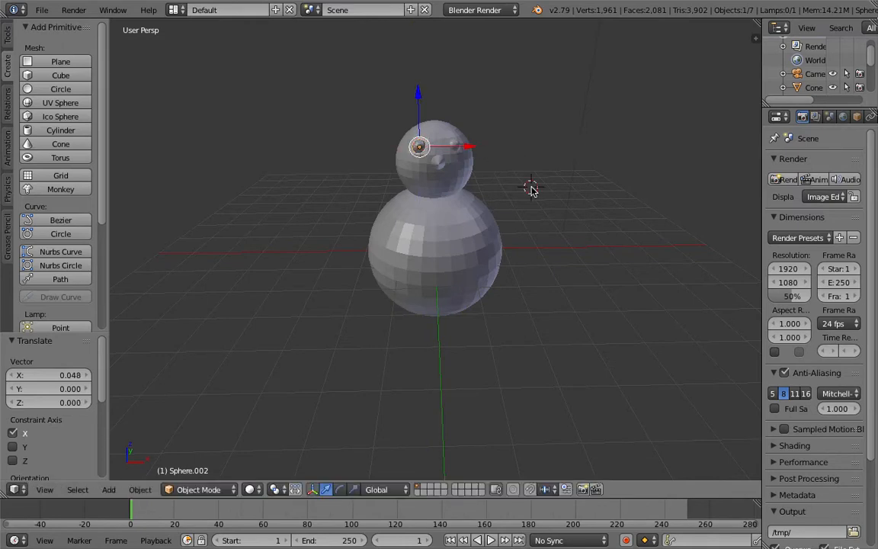
# Step: Reselect the second eye sphere and push it 0.072 along Y into the head
pyautogui.rightClick(459, 236)
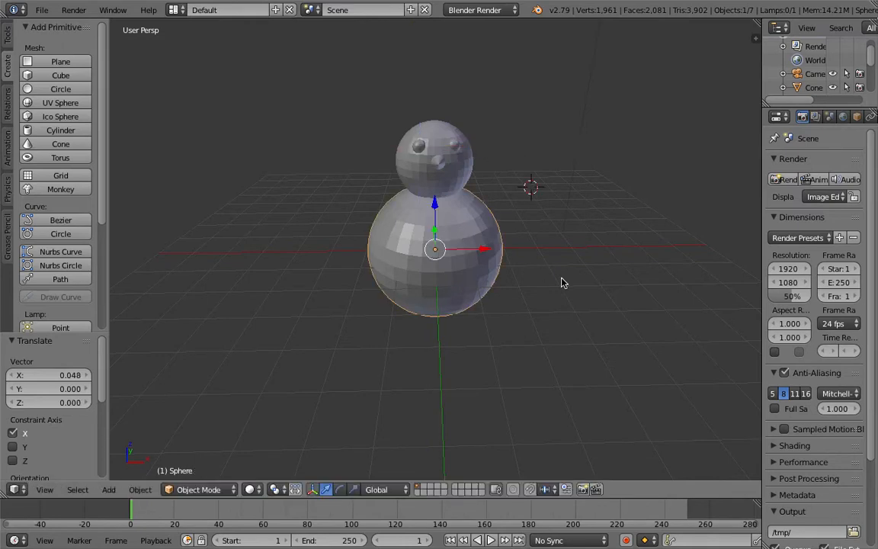
pyautogui.click(423, 144)
pyautogui.rightClick(423, 147)
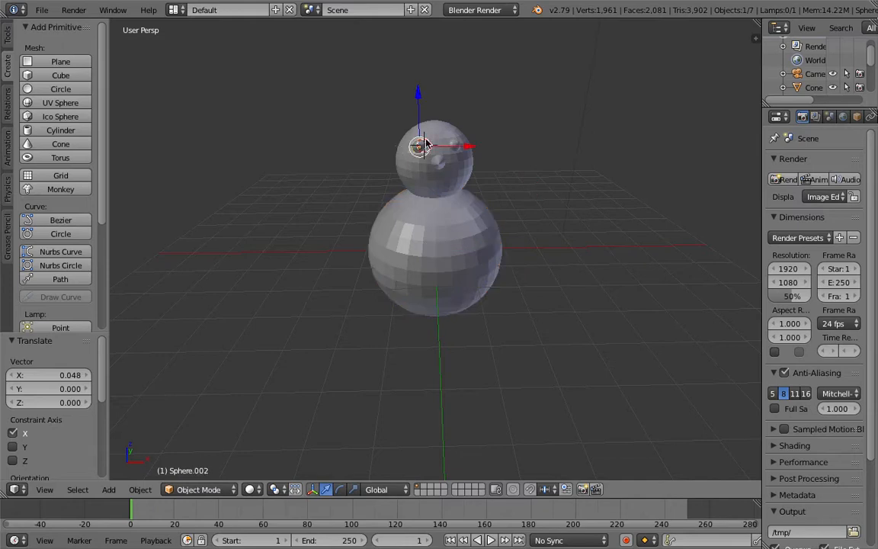
pyautogui.moveTo(429, 187); pyautogui.dragTo(418, 199, button='middle')
pyautogui.moveTo(414, 198); pyautogui.dragTo(369, 172)
pyautogui.click(605, 234)
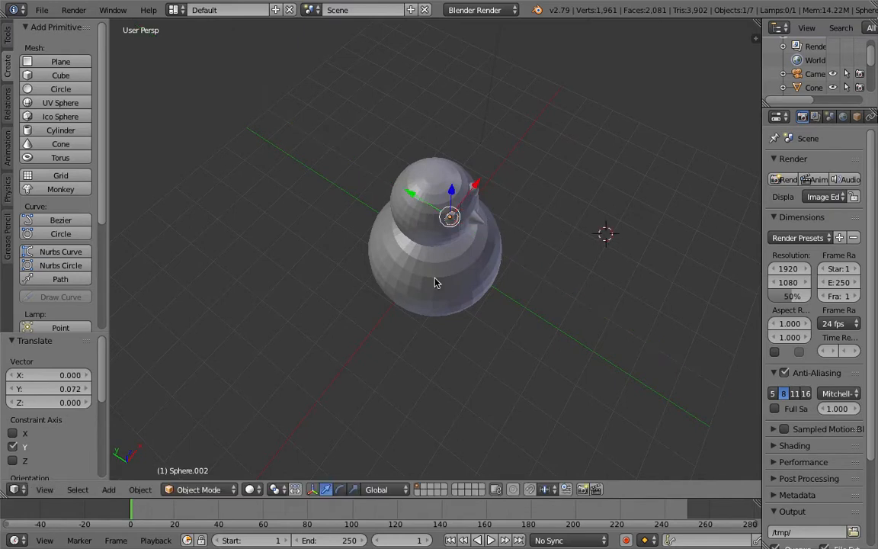
# Step: Check the face from the front, nudge the second eye slightly once more and deselect everything
pyautogui.press('a')
pyautogui.moveTo(434, 272); pyautogui.dragTo(418, 177, button='middle')
pyautogui.rightClick(429, 160)
pyautogui.moveTo(408, 165); pyautogui.dragTo(409, 166)
pyautogui.press('a')
pyautogui.moveTo(381, 272); pyautogui.dragTo(289, 262, button='middle')
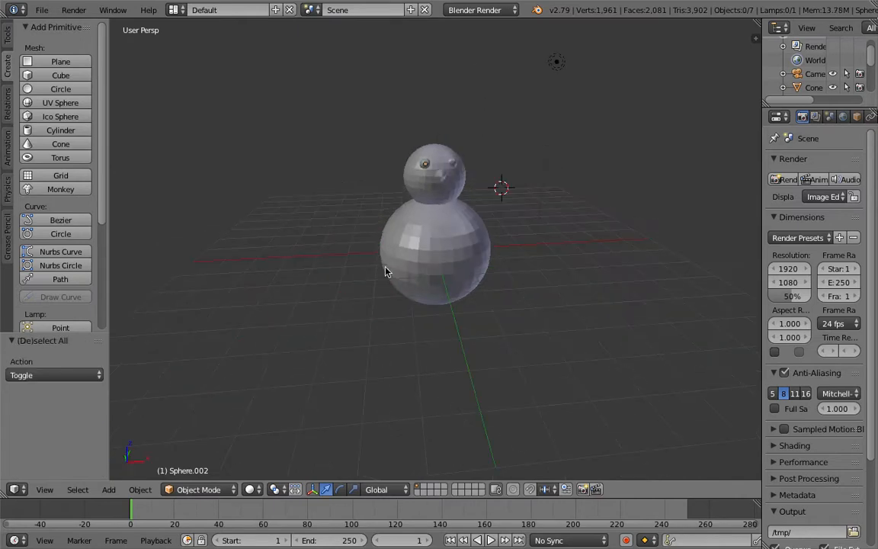
# Step: Render a still image of the snowman, view it and return to the 3D view
pyautogui.click(784, 182)
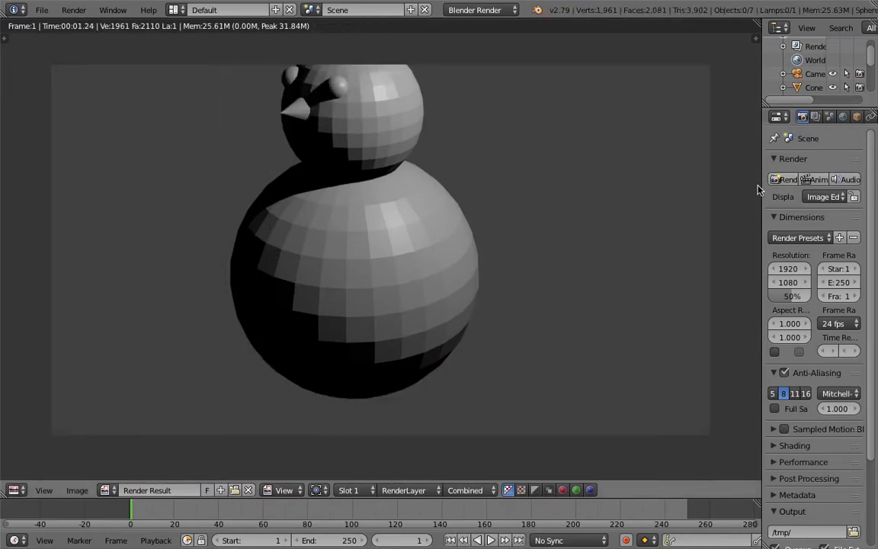
pyautogui.press('Escape')
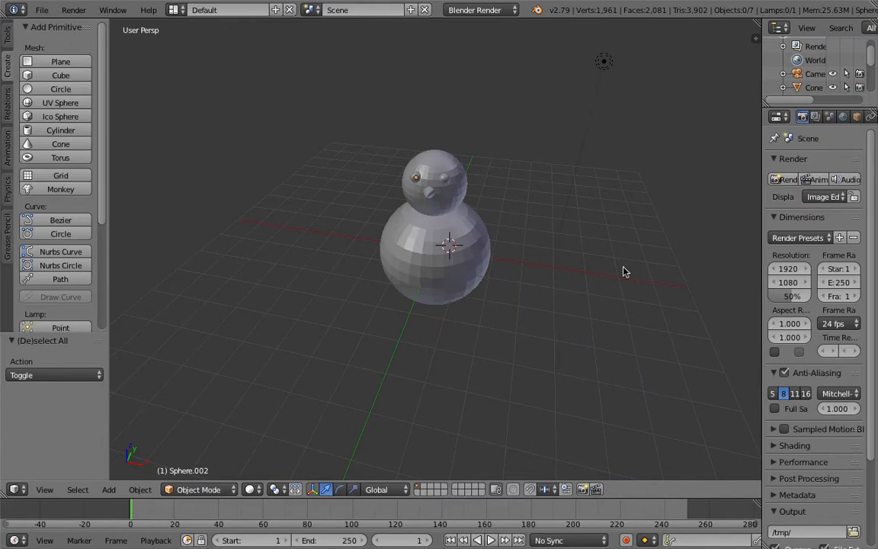
# Step: Add a cylinder at a 3D cursor placed in front of the snowman and scale it uniformly to 0.635
pyautogui.click(404, 332)
pyautogui.click(54, 131)
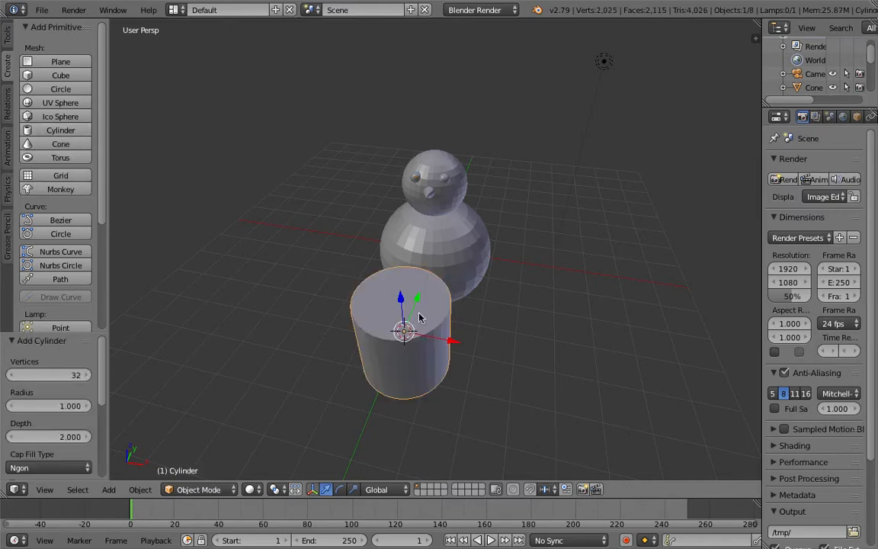
pyautogui.press('s')
pyautogui.click(327, 364)
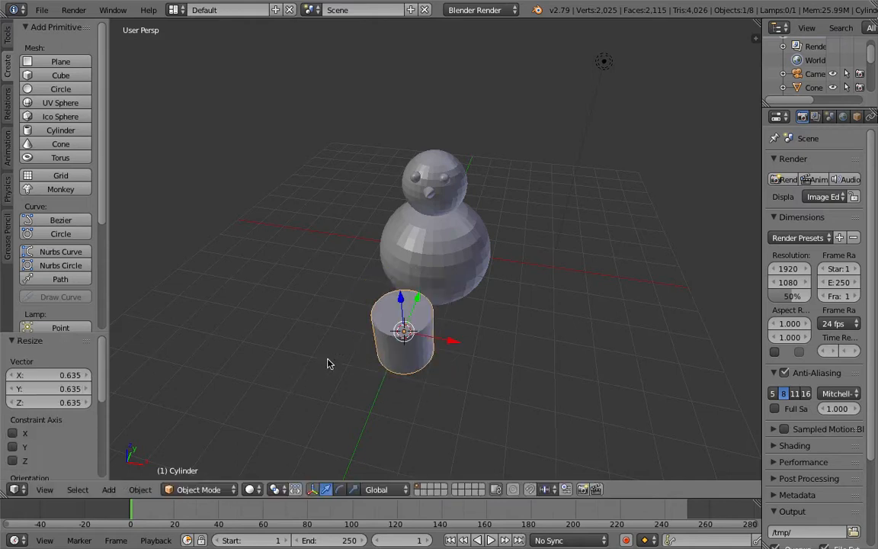
# Step: Raise the cylinder above head height and move it 4.444 along Y over the snowman
pyautogui.moveTo(399, 301); pyautogui.dragTo(412, 162)
pyautogui.moveTo(450, 172); pyautogui.dragTo(373, 189, button='middle')
pyautogui.moveTo(279, 153); pyautogui.dragTo(488, 141)
pyautogui.moveTo(488, 141); pyautogui.dragTo(514, 90, button='middle')
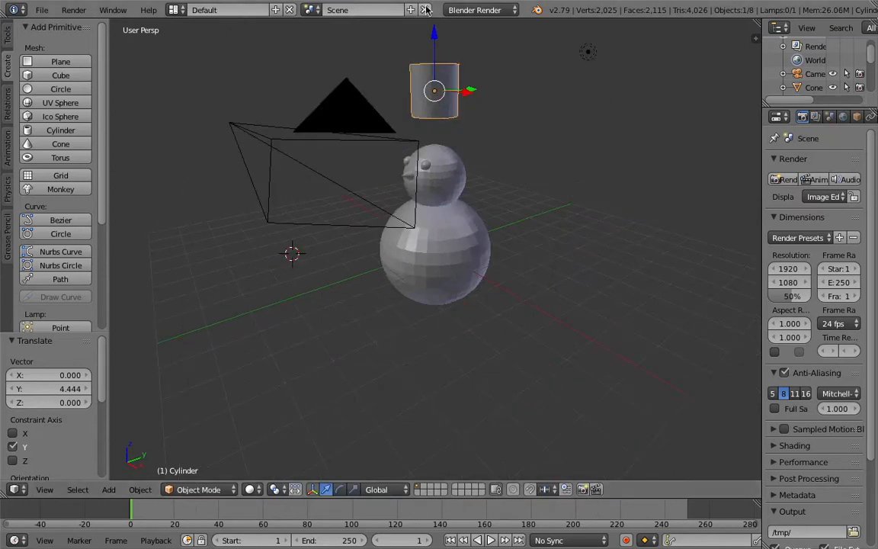
# Step: Lower the cylinder onto the head as a hat and center it by moving it -0.452 along X and 0.365 along Y
pyautogui.moveTo(435, 40); pyautogui.dragTo(447, 71)
pyautogui.moveTo(447, 71); pyautogui.dragTo(488, 123, button='middle')
pyautogui.moveTo(431, 67); pyautogui.dragTo(433, 58)
pyautogui.moveTo(545, 179); pyautogui.dragTo(395, 278, button='middle')
pyautogui.moveTo(278, 271); pyautogui.dragTo(365, 240)
pyautogui.moveTo(287, 263); pyautogui.dragTo(452, 179, button='middle')
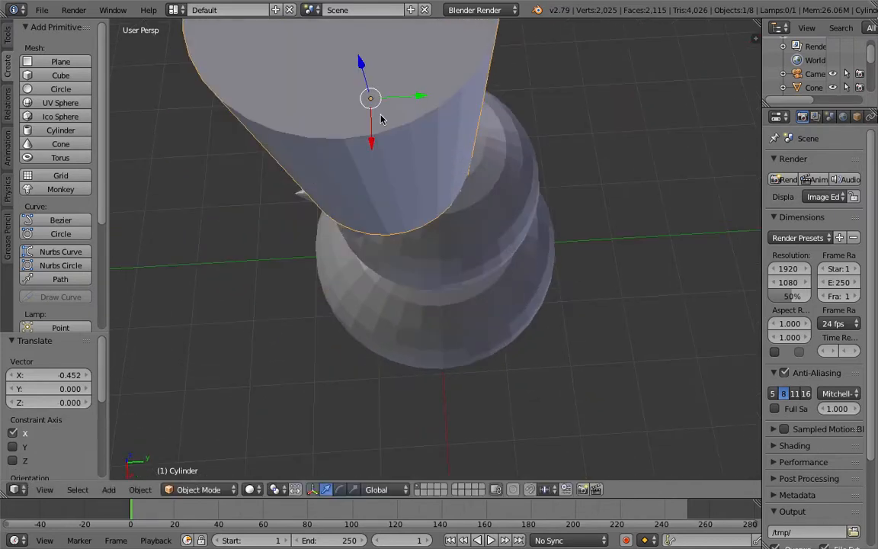
pyautogui.moveTo(440, 99); pyautogui.dragTo(474, 102)
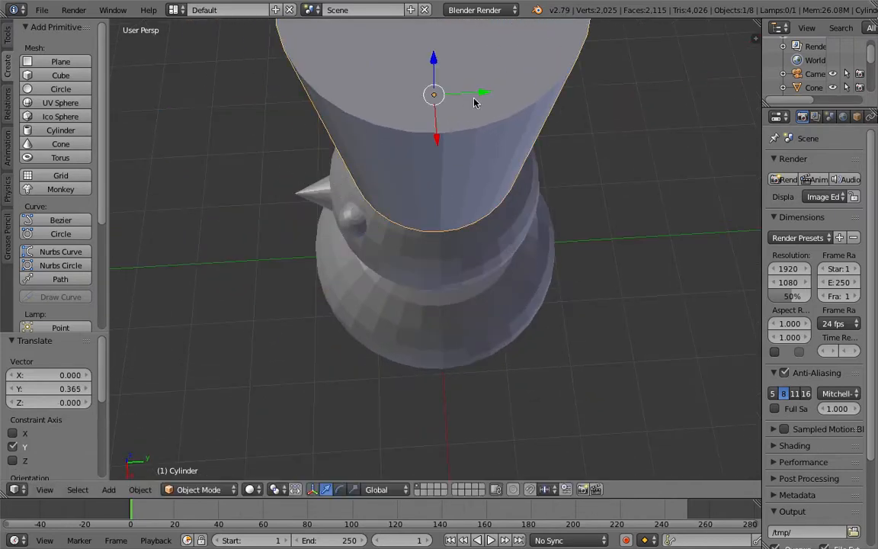
# Step: Check the hat's centering on the head from the front and nudge it by 0.000009 along X
pyautogui.scroll(-8, 547, 151)
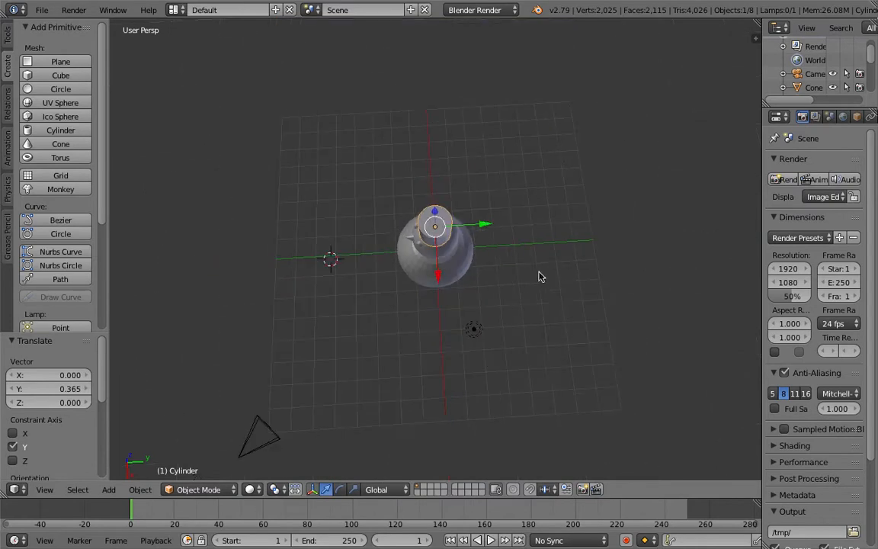
pyautogui.moveTo(579, 166); pyautogui.dragTo(561, 214, button='middle')
pyautogui.scroll(5, 473, 212)
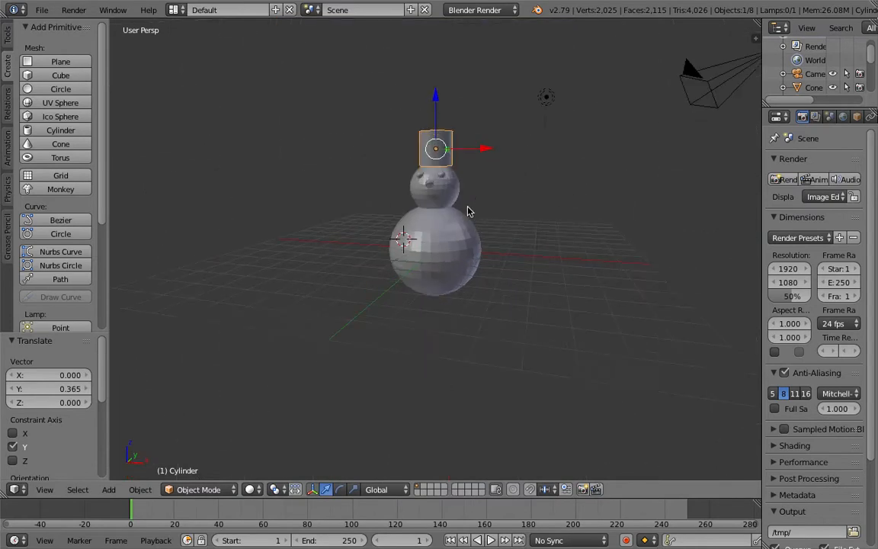
pyautogui.scroll(-2, 471, 213)
pyautogui.moveTo(470, 212); pyautogui.dragTo(504, 222, button='middle')
pyautogui.moveTo(488, 188); pyautogui.dragTo(487, 188)
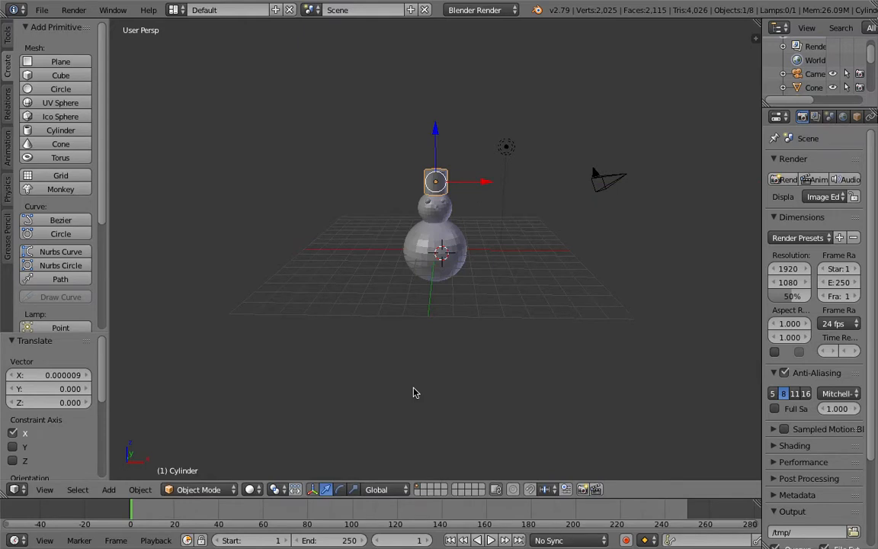
# Step: Put the hat cylinder into Edit Mode with face selection, clear the selection and select only its top face
pyautogui.click(227, 494)
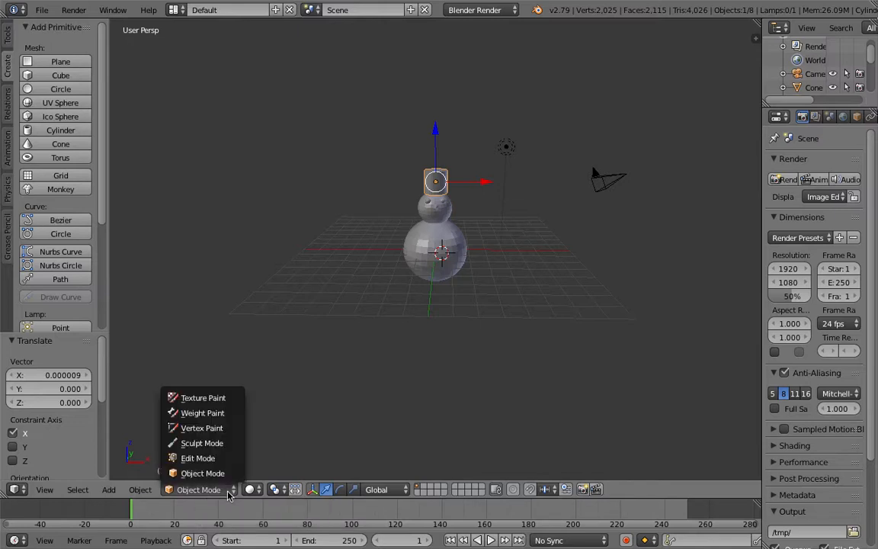
pyautogui.click(224, 458)
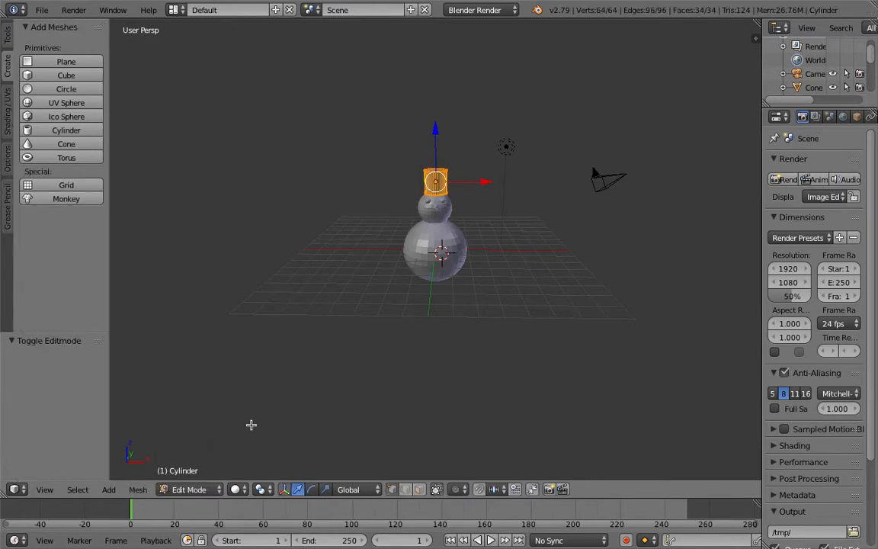
pyautogui.scroll(5, 300, 355)
pyautogui.moveTo(306, 356); pyautogui.dragTo(358, 277, button='middle')
pyautogui.scroll(3, 358, 277)
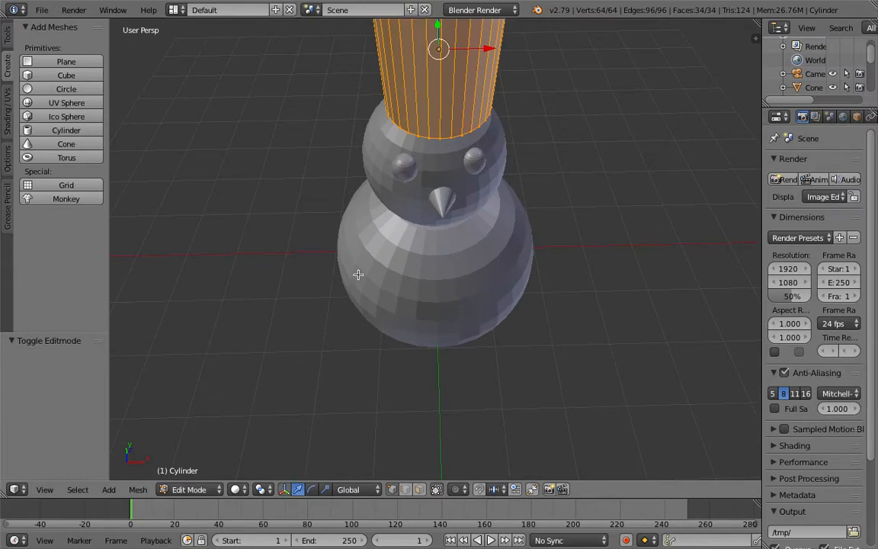
pyautogui.scroll(-1, 354, 276)
pyautogui.click(420, 489)
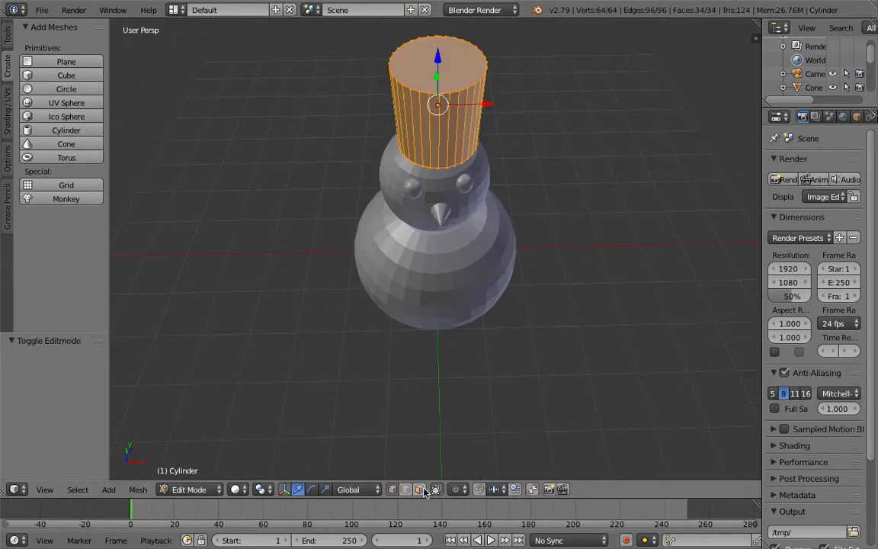
pyautogui.press('a')
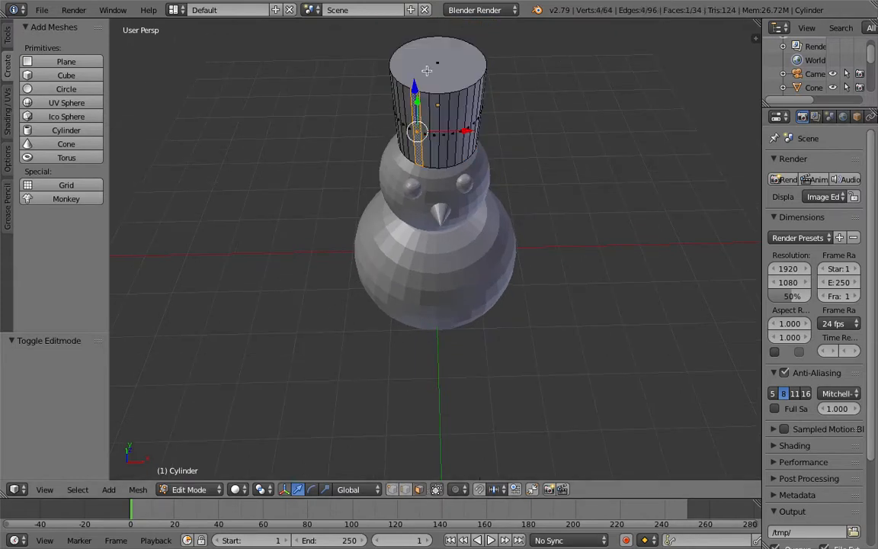
pyautogui.rightClick(388, 64)
# Step: Examine the hat's selected top face and the snowman's body from above, below, the side and close up
pyautogui.moveTo(361, 215); pyautogui.dragTo(382, 135, button='middle')
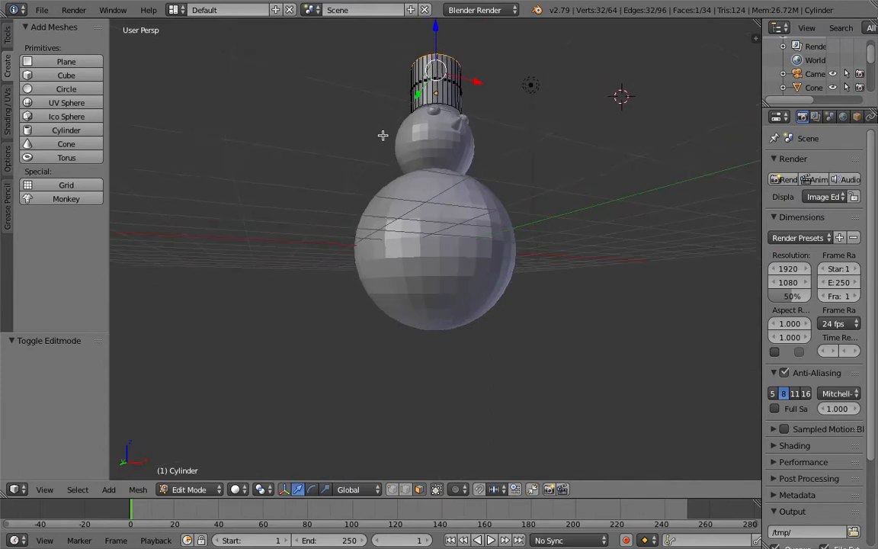
pyautogui.scroll(6, 392, 135)
pyautogui.moveTo(386, 234); pyautogui.dragTo(476, 171, button='middle')
pyautogui.scroll(-5, 396, 320)
pyautogui.scroll(-5, 388, 249)
pyautogui.scroll(-1, 415, 242)
pyautogui.scroll(-4, 498, 182)
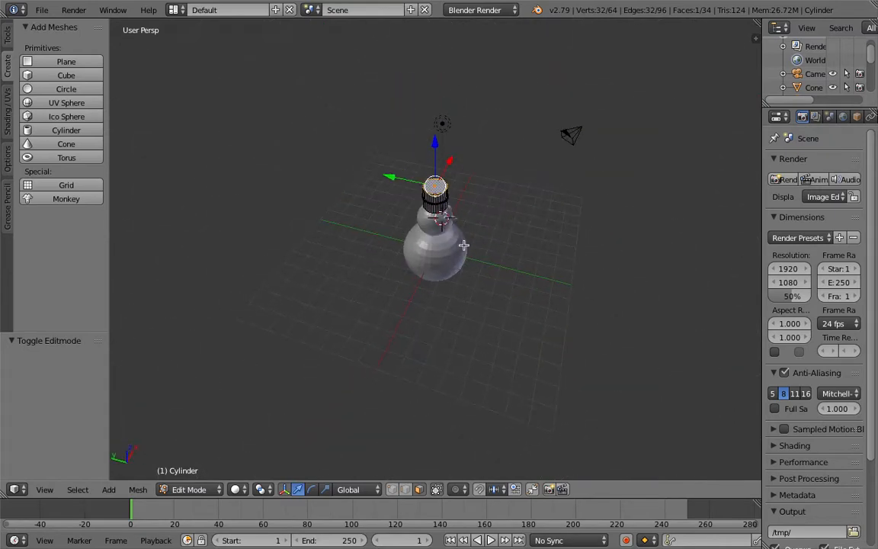
pyautogui.scroll(6, 480, 204)
pyautogui.scroll(4, 564, 210)
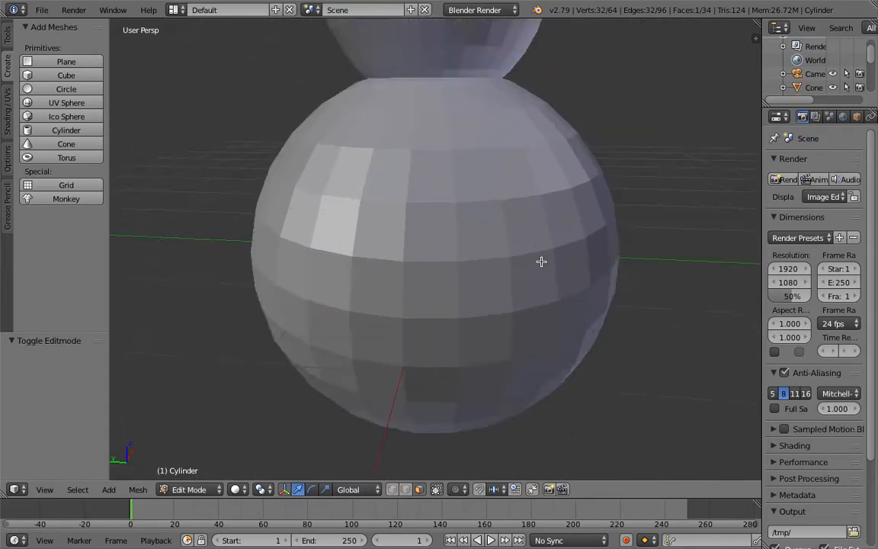
pyautogui.moveTo(481, 320); pyautogui.dragTo(500, 147, button='middle')
pyautogui.scroll(5, 500, 147)
pyautogui.scroll(-5, 499, 147)
pyautogui.scroll(-1, 499, 147)
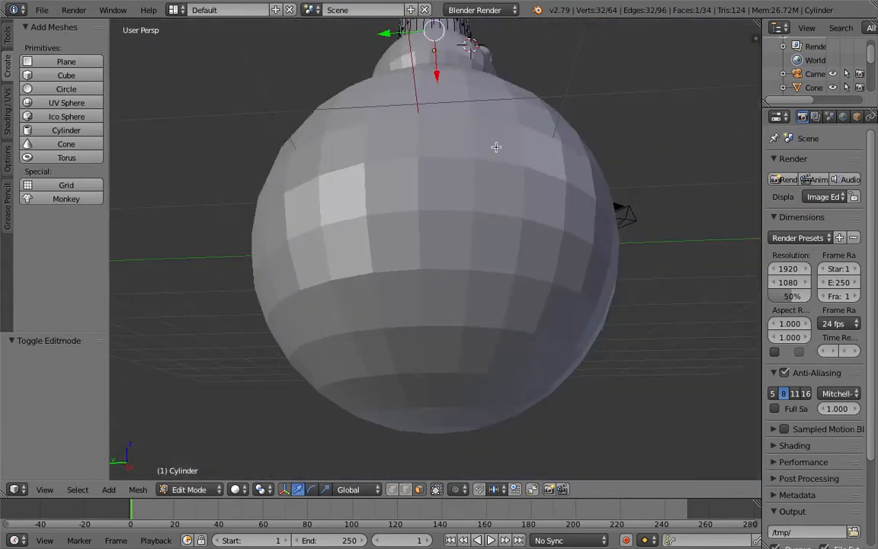
pyautogui.scroll(6, 497, 147)
pyautogui.scroll(-7, 499, 121)
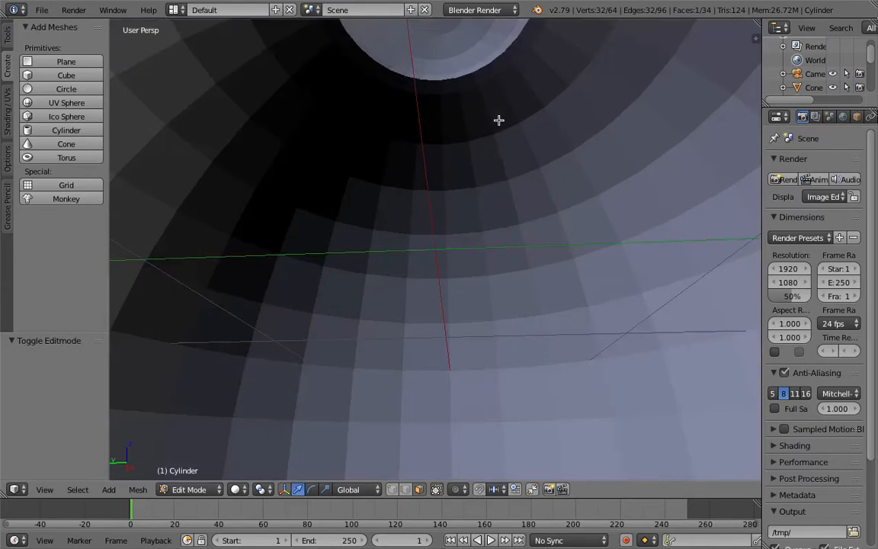
# Step: Select only the bottom face of the hat cylinder, where it meets the head
pyautogui.scroll(-1, 494, 180)
pyautogui.scroll(1, 488, 173)
pyautogui.moveTo(457, 318); pyautogui.dragTo(445, 359, button='middle')
pyautogui.moveTo(435, 299); pyautogui.dragTo(429, 399, button='middle')
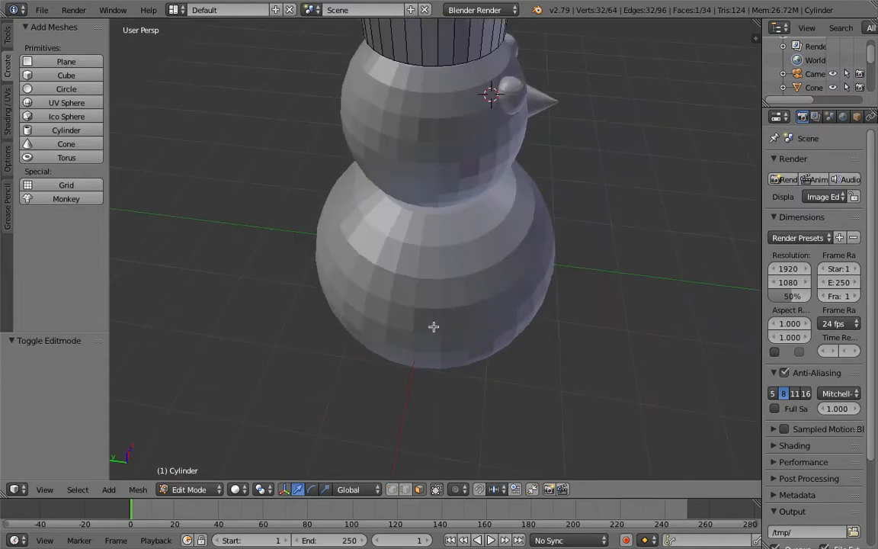
pyautogui.scroll(1, 456, 175)
pyautogui.moveTo(466, 169); pyautogui.dragTo(447, 167, button='middle')
pyautogui.scroll(-1, 476, 149)
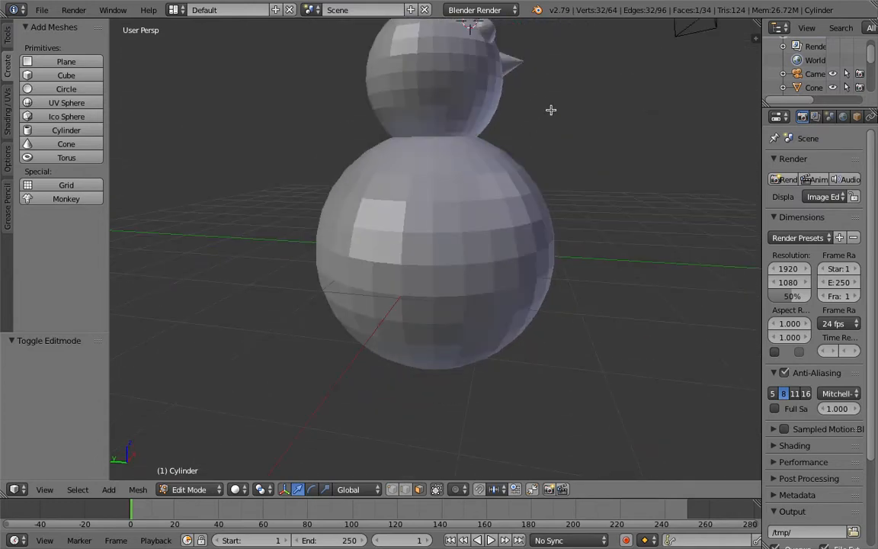
pyautogui.scroll(-1, 457, 147)
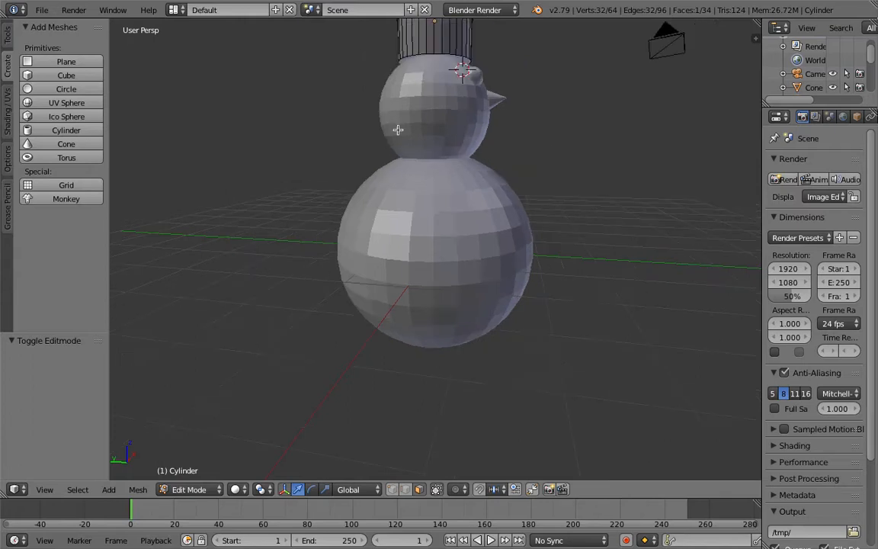
pyautogui.rightClick(410, 60)
# Step: Inset the hat's bottom face with a thickness of 0
pyautogui.scroll(-4, 526, 130)
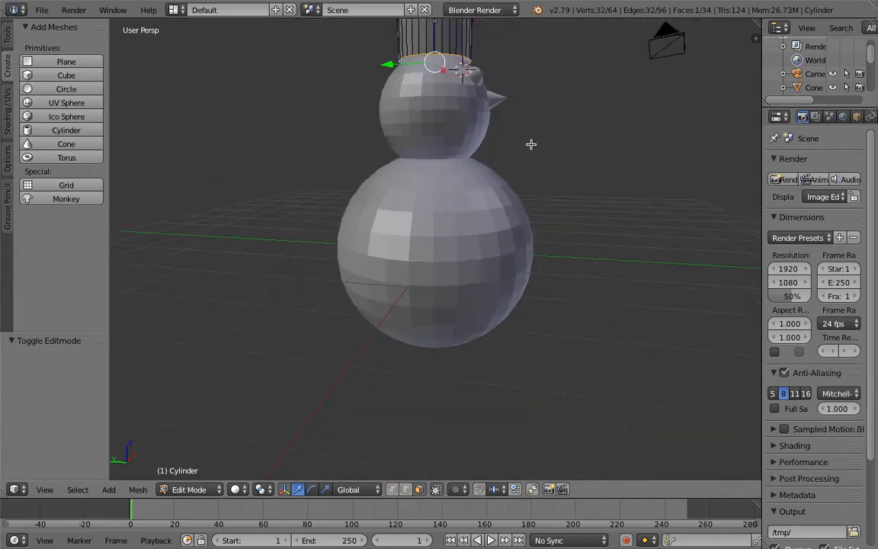
pyautogui.moveTo(509, 171); pyautogui.dragTo(333, 193, button='middle')
pyautogui.press('i')
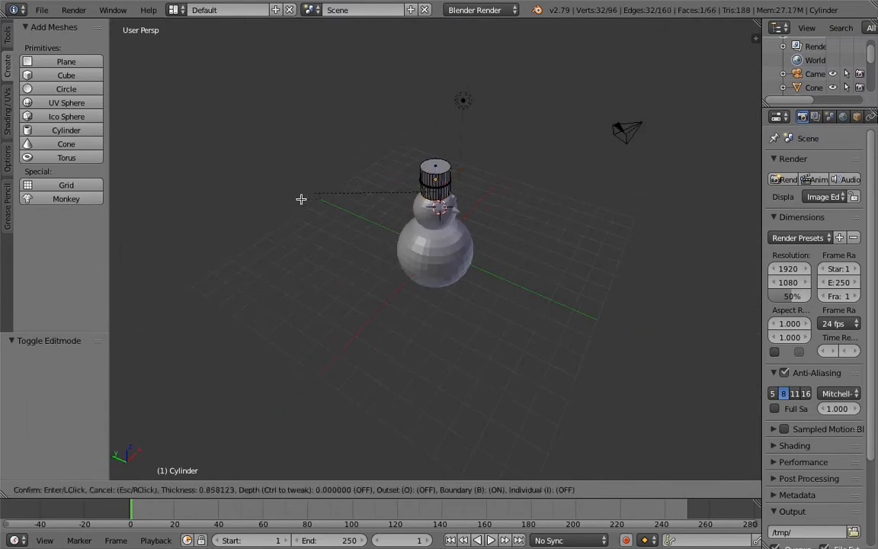
pyautogui.click(147, 236)
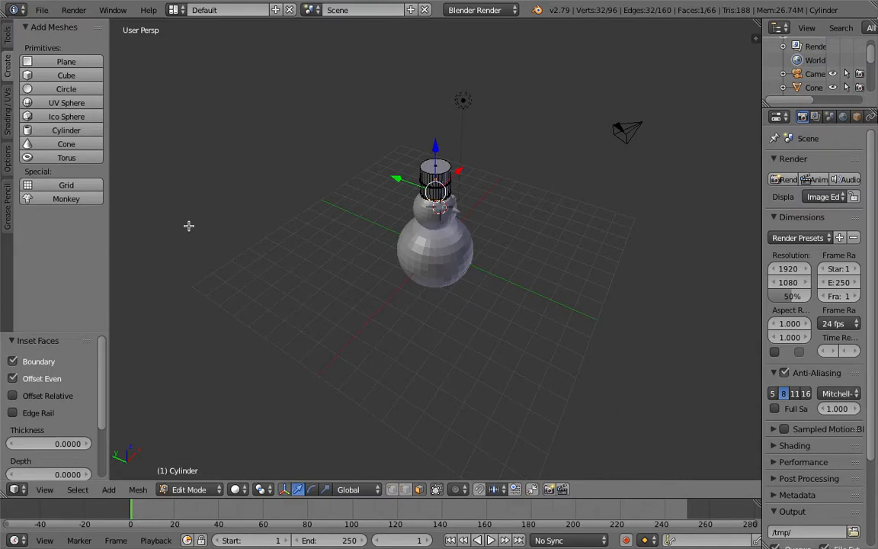
# Step: Extrude the hat's bottom face downward by about 0.073 along its normal
pyautogui.scroll(5, 189, 226)
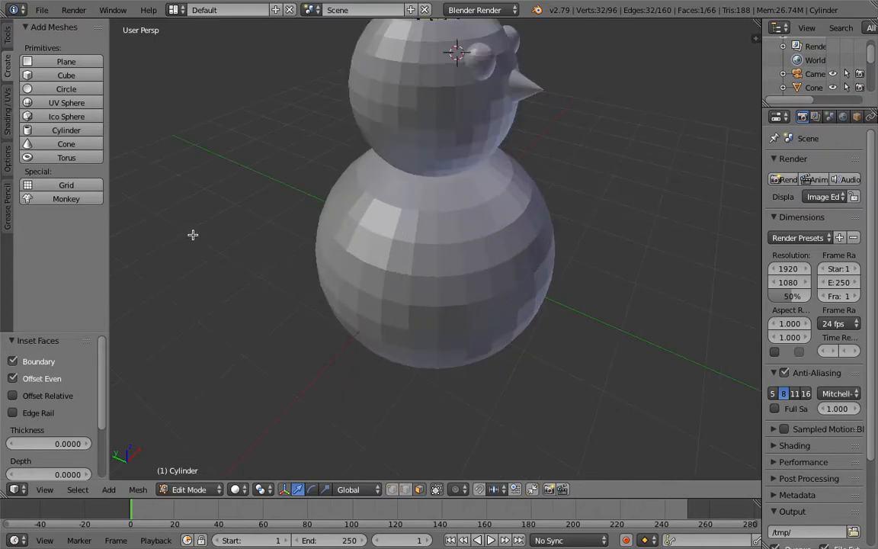
pyautogui.moveTo(194, 236); pyautogui.dragTo(186, 265, button='middle')
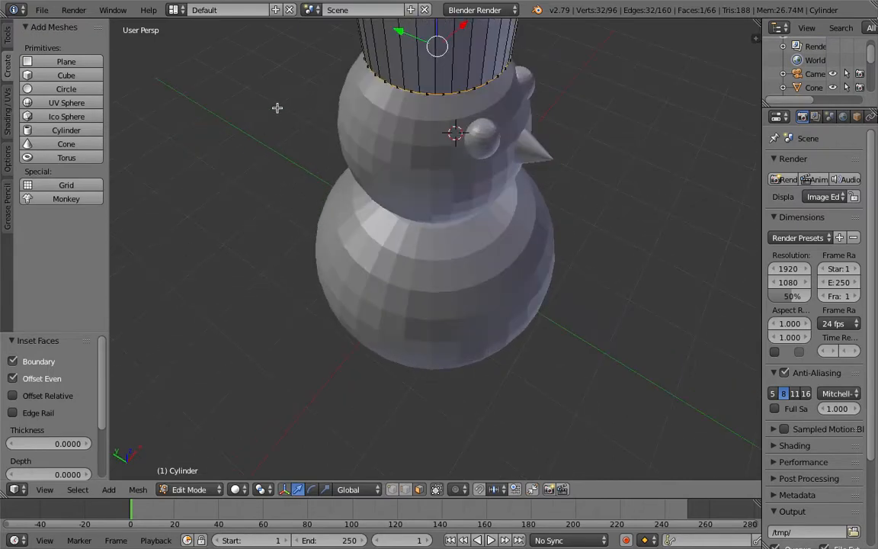
pyautogui.press('e')
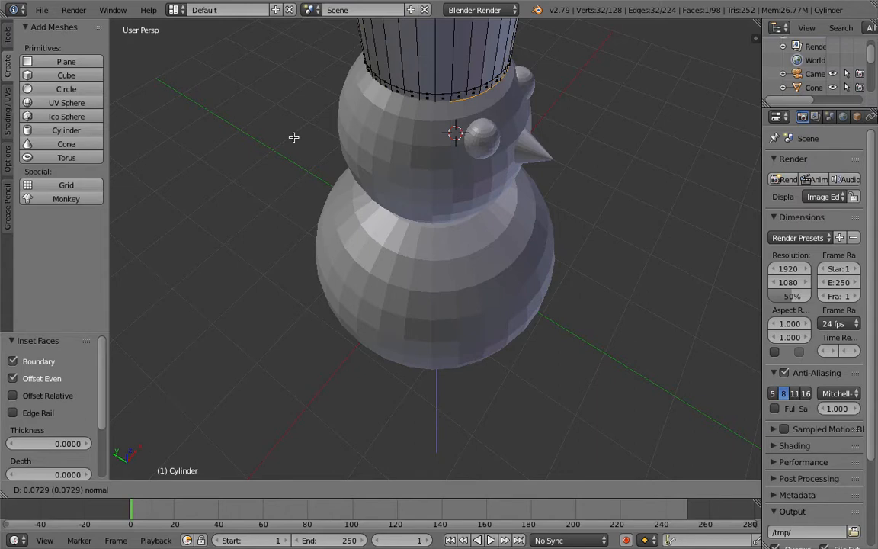
pyautogui.click(293, 137)
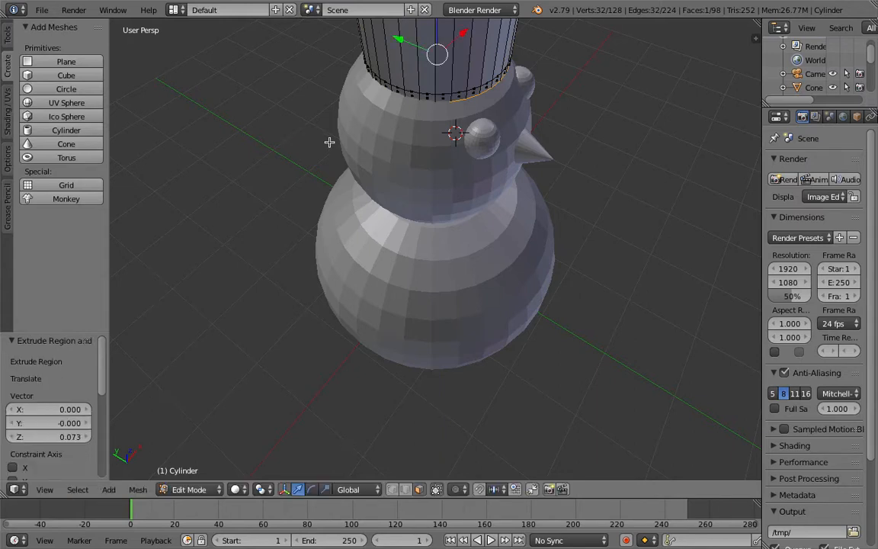
# Step: Try to select the face loop of the thin extruded ring at the hat's base, using loop selection and adding single faces
pyautogui.rightClick(444, 97)
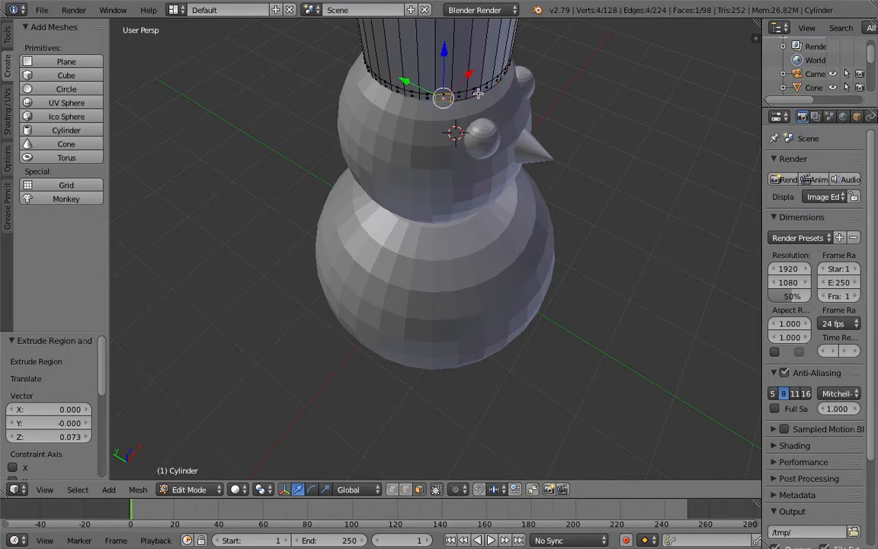
pyautogui.keyDown('alt'); pyautogui.rightClick(477, 93); pyautogui.keyUp('alt')
pyautogui.rightClick(455, 97)
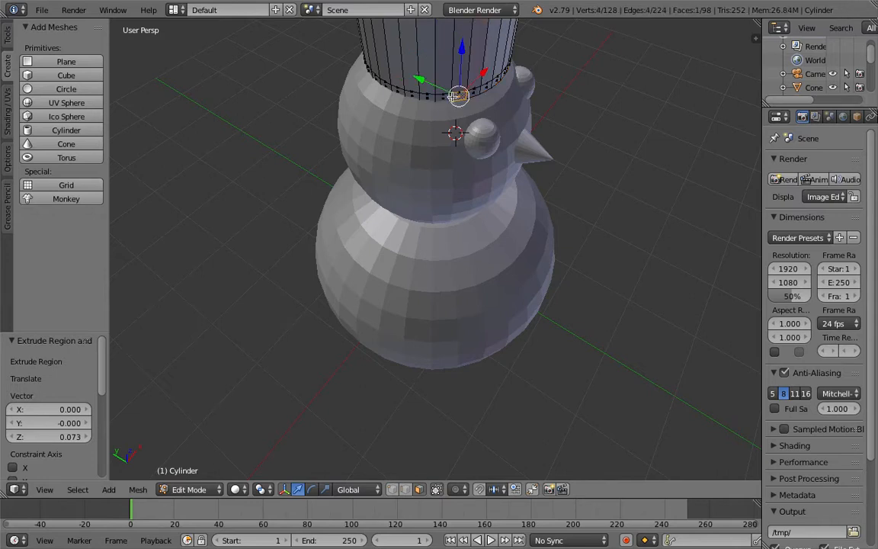
pyautogui.moveTo(292, 83); pyautogui.dragTo(497, 80, button='middle')
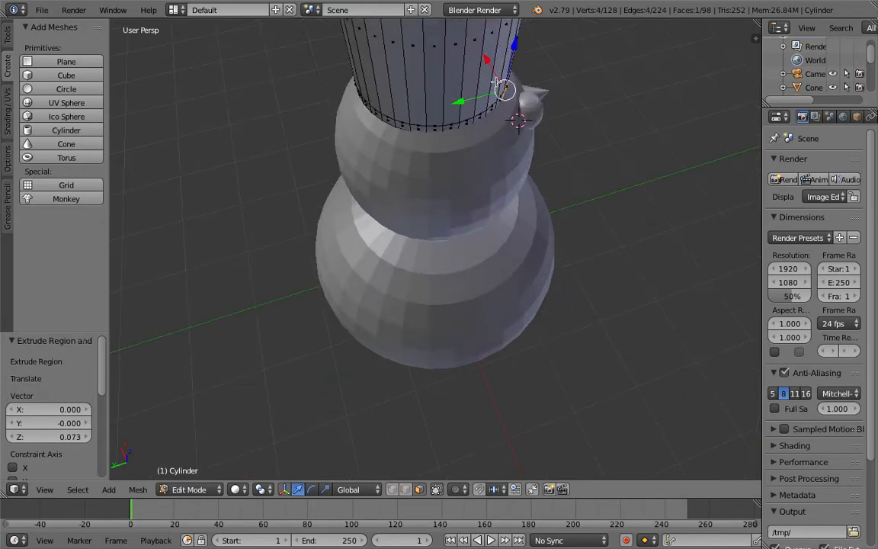
pyautogui.keyDown('alt'); pyautogui.rightClick(376, 114); pyautogui.keyUp('alt')
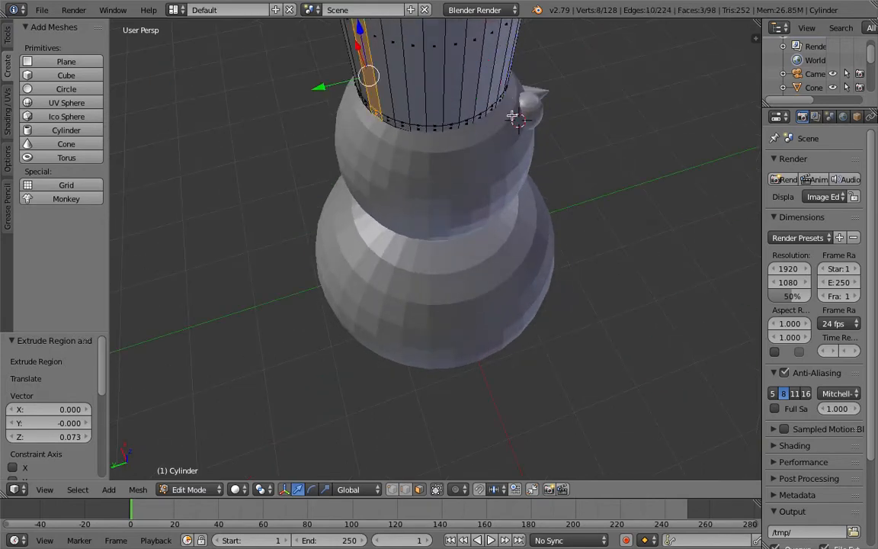
pyautogui.keyDown('alt'); pyautogui.rightClick(502, 102); pyautogui.keyUp('alt')
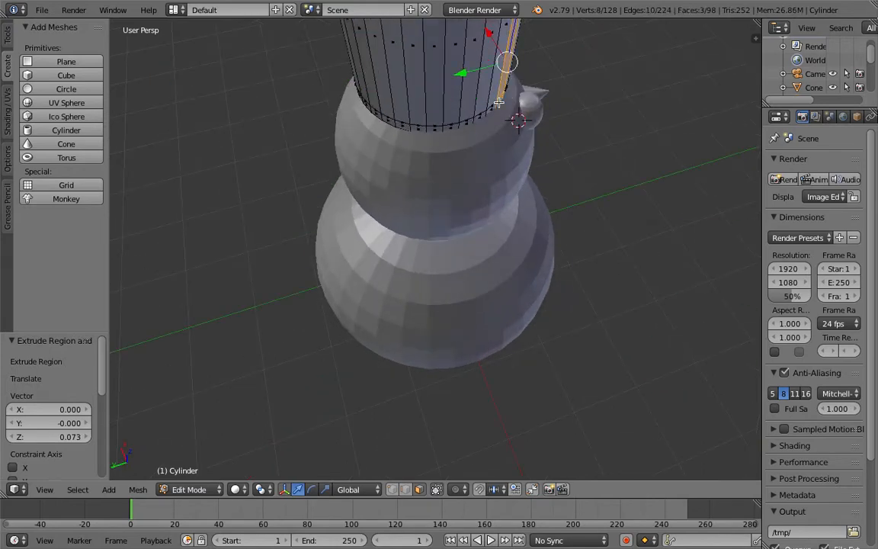
pyautogui.rightClick(419, 126)
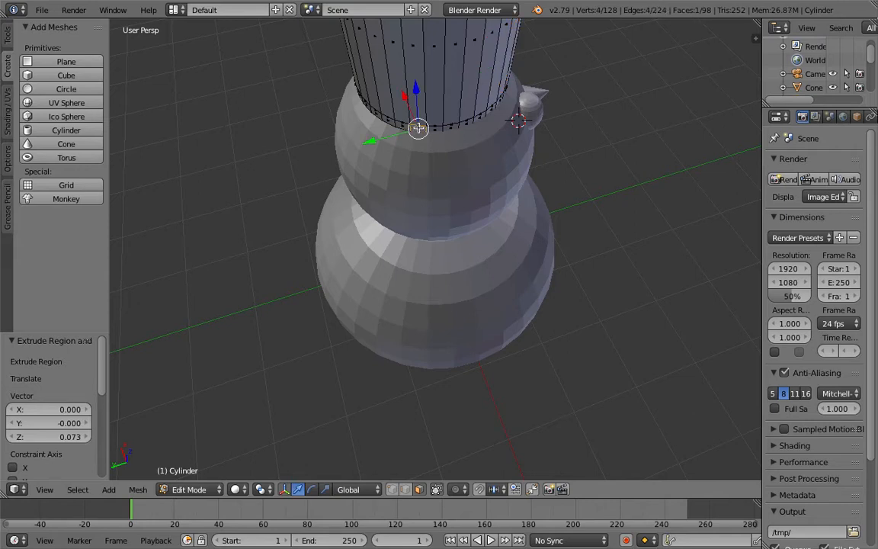
pyautogui.keyDown('shift'); pyautogui.rightClick(492, 109); pyautogui.keyUp('shift')
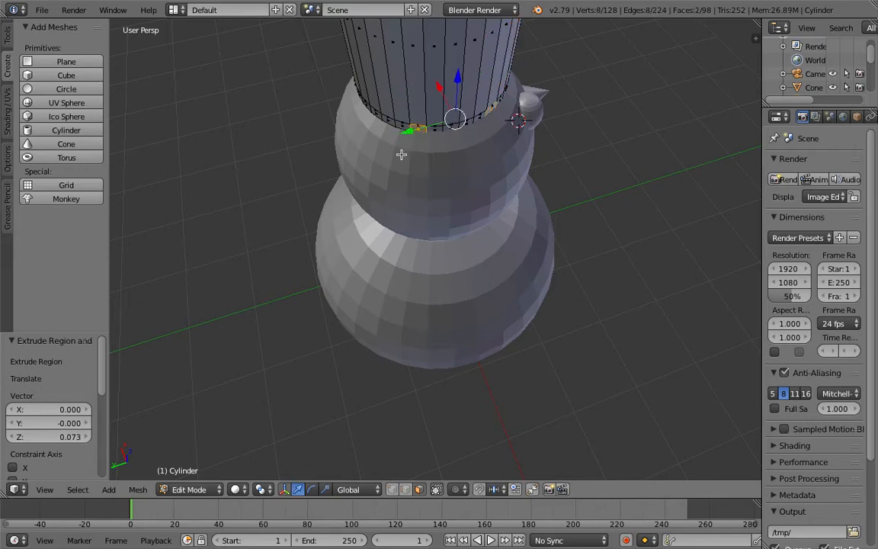
pyautogui.keyDown('shift'); pyautogui.rightClick(384, 120); pyautogui.keyUp('shift')
pyautogui.moveTo(415, 131); pyautogui.dragTo(412, 159, button='middle')
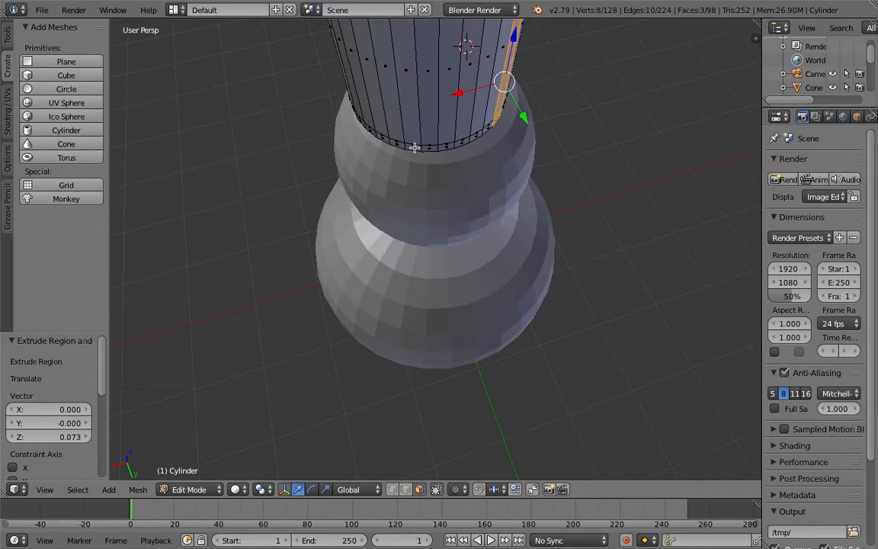
# Step: Select the thin ring's faces around the back of the hat's base by picking shortest paths between faces
pyautogui.rightClick(415, 147)
pyautogui.keyDown('ctrl'); pyautogui.rightClick(482, 136); pyautogui.keyUp('ctrl')
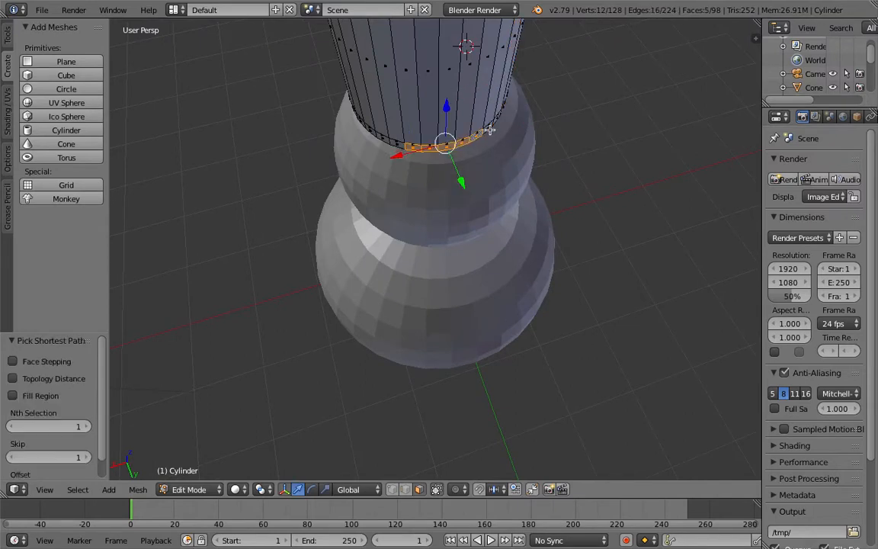
pyautogui.keyDown('ctrl'); pyautogui.rightClick(360, 119); pyautogui.keyUp('ctrl')
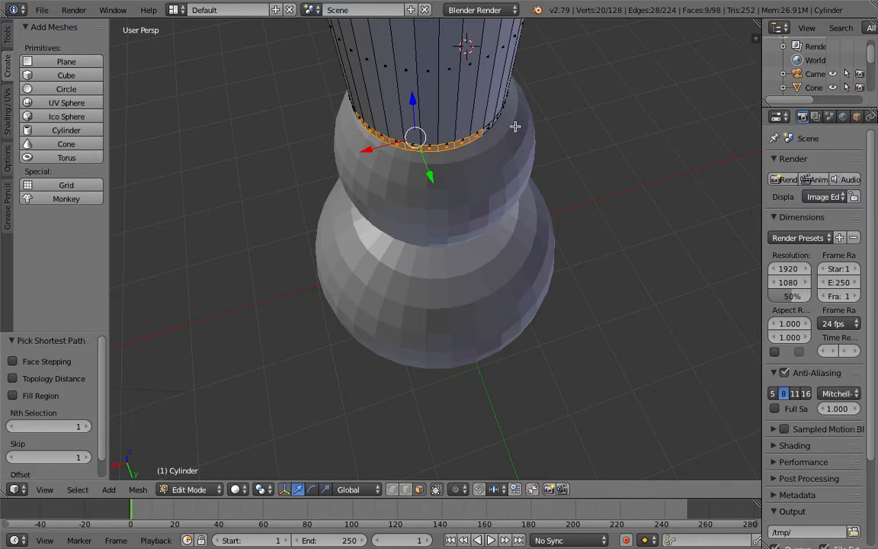
pyautogui.moveTo(519, 157); pyautogui.dragTo(466, 192, button='middle')
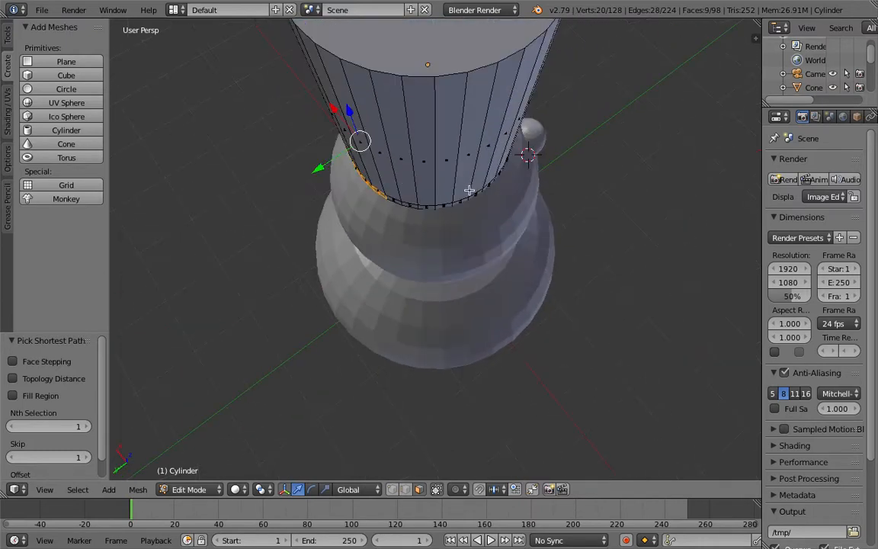
pyautogui.keyDown('ctrl'); pyautogui.rightClick(464, 201); pyautogui.keyUp('ctrl')
pyautogui.moveTo(545, 190); pyautogui.dragTo(505, 206, button='middle')
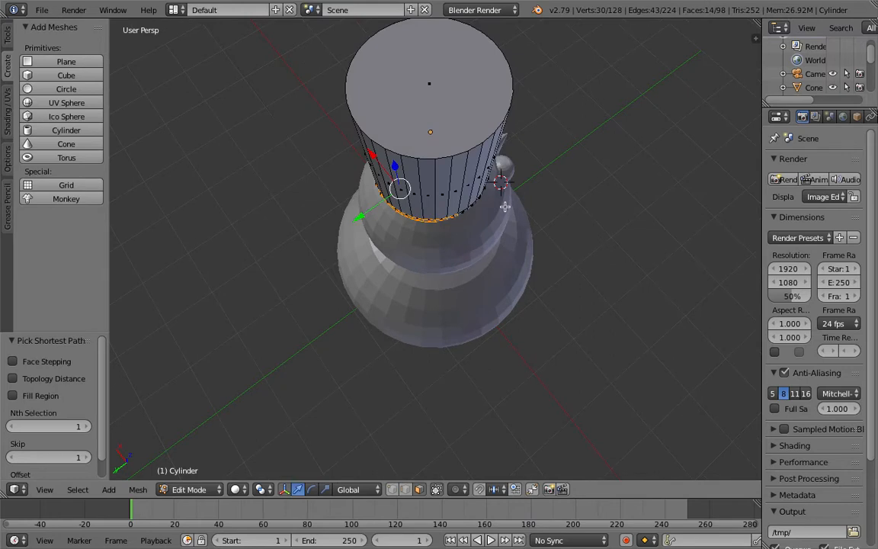
# Step: Extend the shortest-path selection around the front and remaining side until the whole thin ring at the hat's base is selected
pyautogui.moveTo(579, 225); pyautogui.dragTo(431, 202, button='middle')
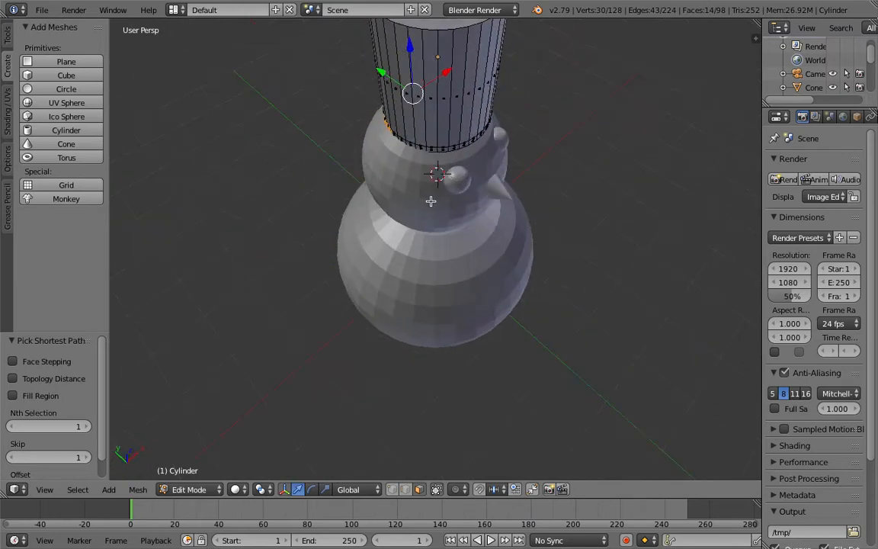
pyautogui.keyDown('ctrl'); pyautogui.click(474, 140); pyautogui.keyUp('ctrl')
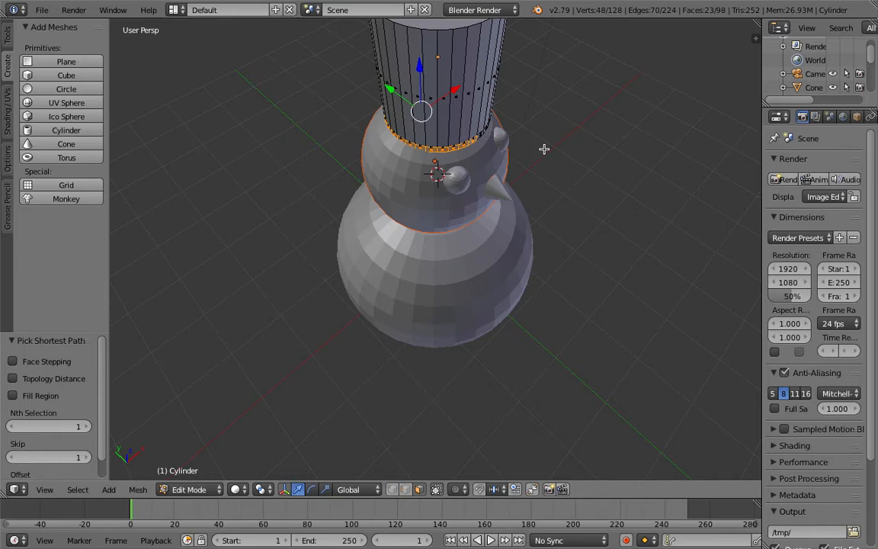
pyautogui.moveTo(516, 169); pyautogui.dragTo(449, 147, button='middle')
pyautogui.keyDown('ctrl'); pyautogui.rightClick(451, 129); pyautogui.keyUp('ctrl')
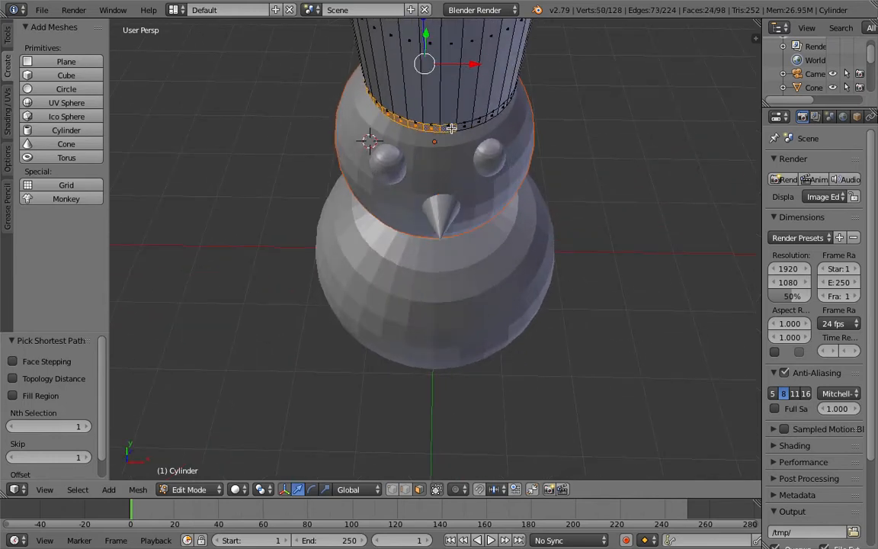
pyautogui.keyDown('ctrl'); pyautogui.rightClick(503, 108); pyautogui.keyUp('ctrl')
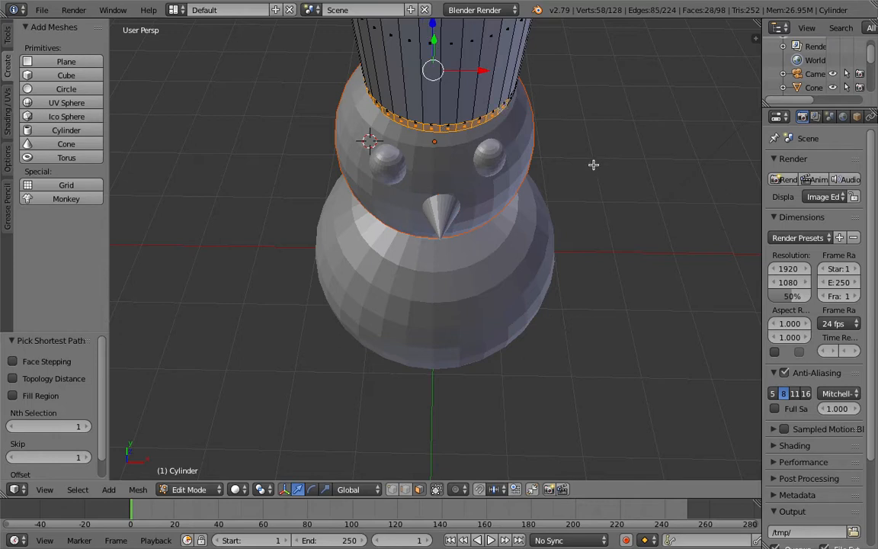
pyautogui.moveTo(579, 167); pyautogui.dragTo(455, 153, button='middle')
pyautogui.keyDown('ctrl'); pyautogui.rightClick(458, 114); pyautogui.keyUp('ctrl')
pyautogui.keyDown('ctrl'); pyautogui.rightClick(462, 113); pyautogui.keyUp('ctrl')
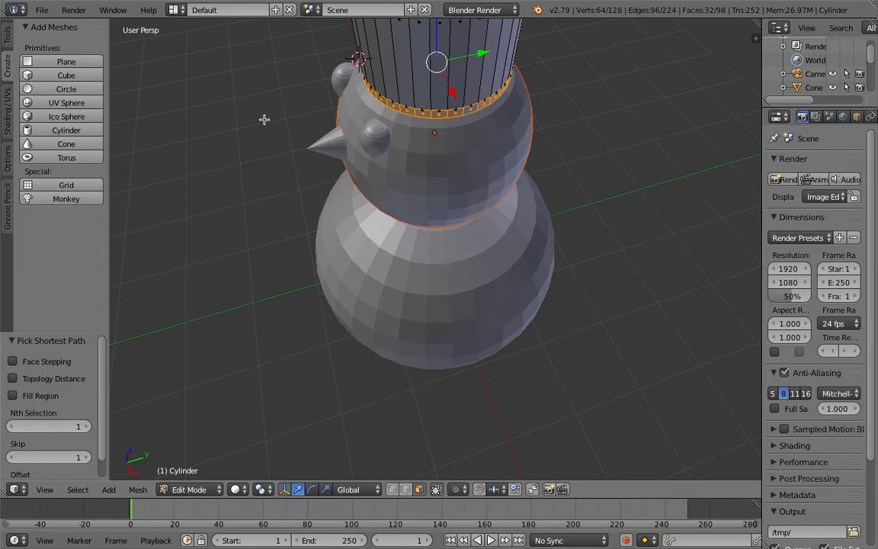
# Step: Scale the selected ring by 1.772 to form the hat's brim and return to Object Mode
pyautogui.scroll(-2, 264, 119)
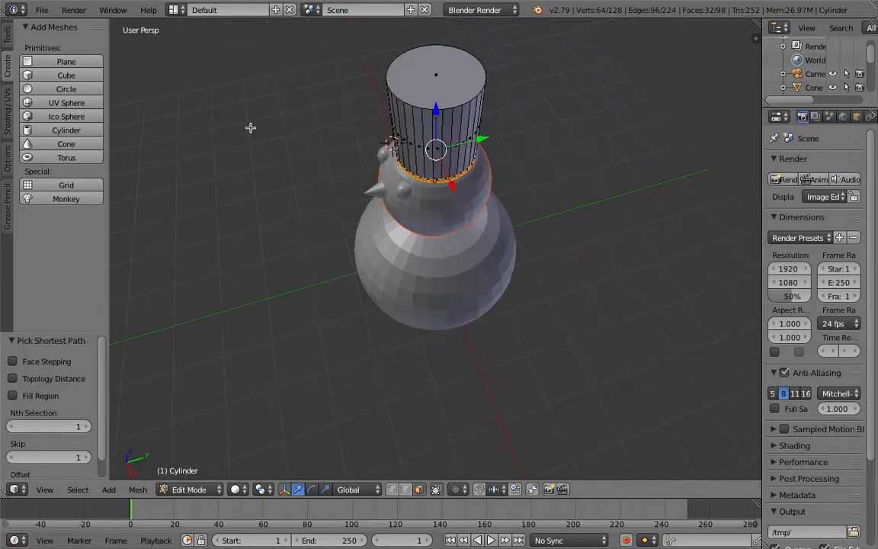
pyautogui.press('s')
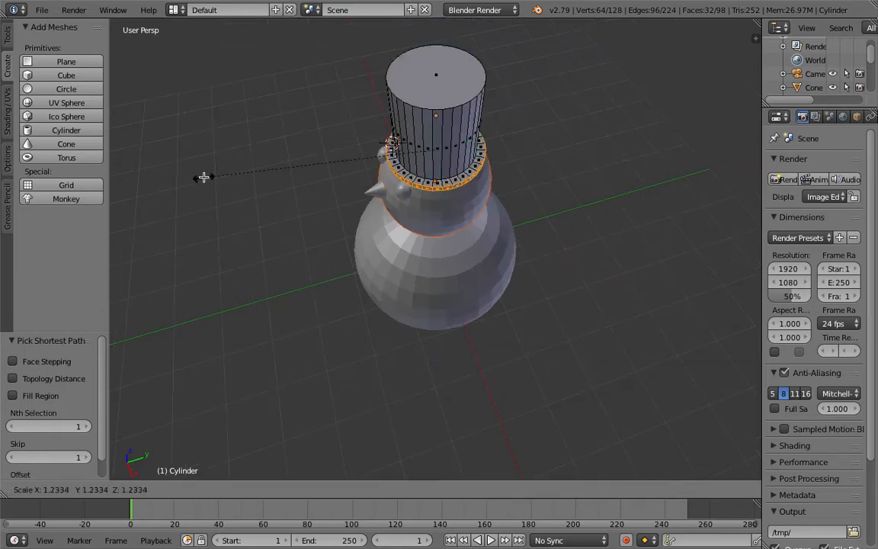
pyautogui.click(754, 218)
pyautogui.scroll(-1, 755, 218)
pyautogui.moveTo(755, 218); pyautogui.dragTo(171, 147, button='middle')
pyautogui.moveTo(278, 194); pyautogui.dragTo(308, 223, button='middle')
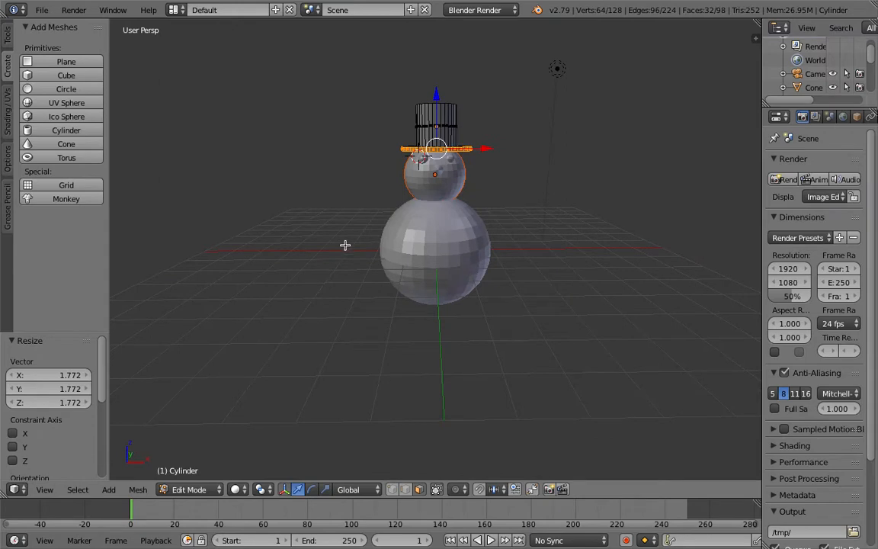
pyautogui.click(204, 489)
pyautogui.click(196, 473)
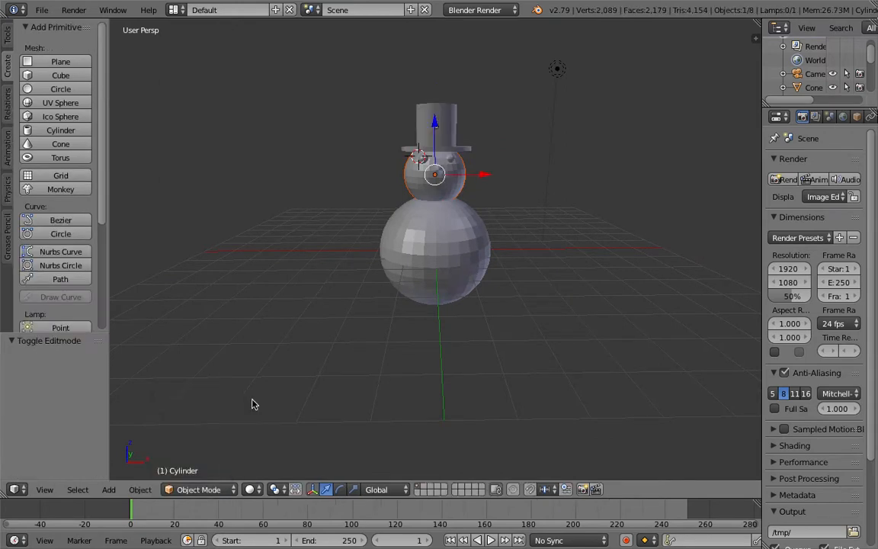
# Step: Examine the snowman with its brimmed hat up close and from farther away
pyautogui.scroll(4, 268, 276)
pyautogui.scroll(-5, 264, 288)
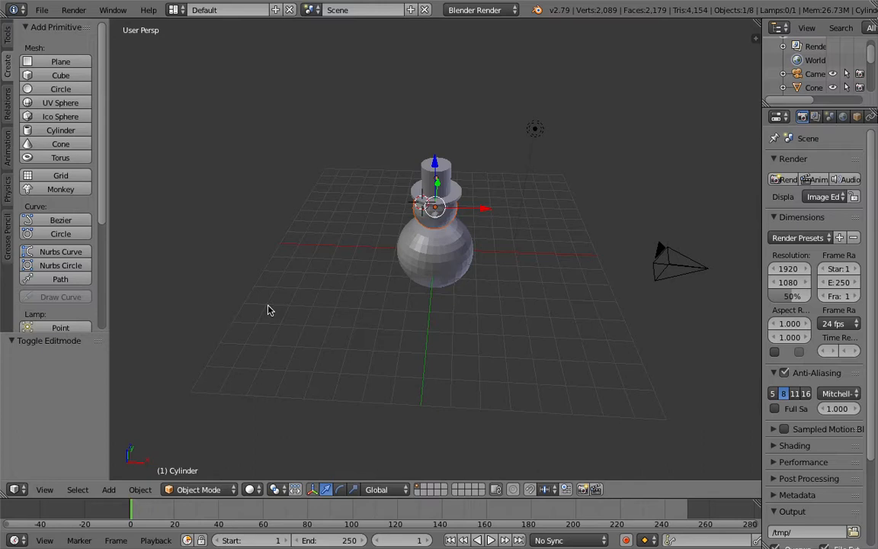
pyautogui.scroll(5, 304, 316)
pyautogui.scroll(-6, 314, 323)
pyautogui.scroll(6, 313, 327)
pyautogui.scroll(-2, 313, 327)
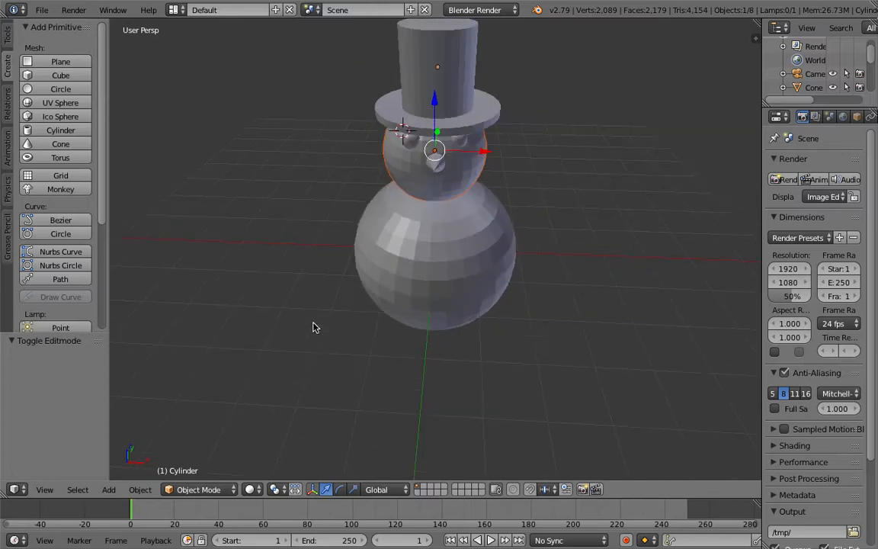
pyautogui.scroll(-2, 339, 349)
pyautogui.scroll(4, 339, 349)
pyautogui.scroll(-4, 339, 349)
pyautogui.scroll(3, 340, 348)
pyautogui.scroll(-4, 340, 348)
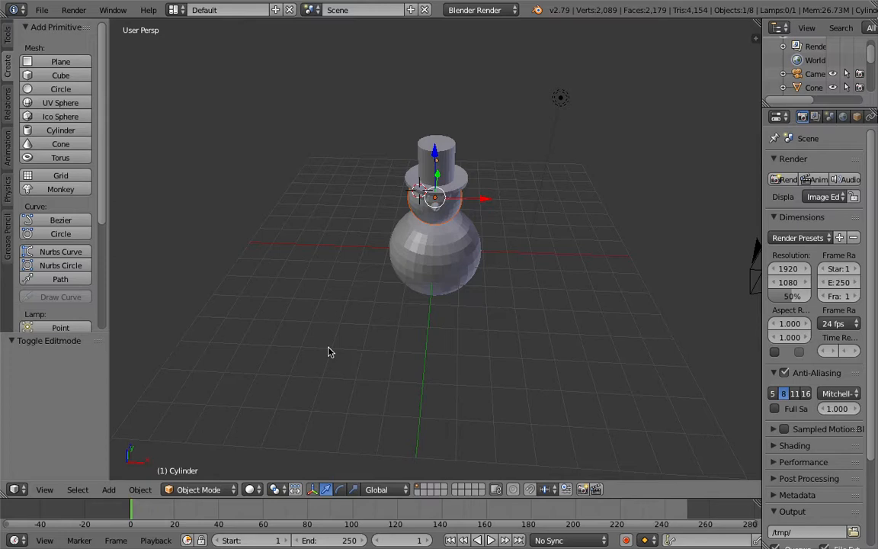
# Step: Add a cube on the open grid in front of the snowman, off to one side of the body
pyautogui.click(328, 351)
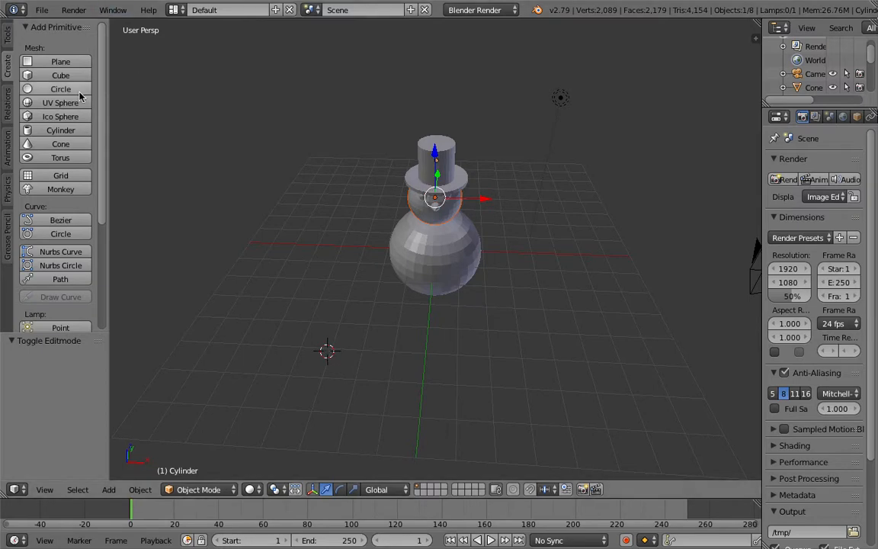
pyautogui.click(61, 74)
pyautogui.moveTo(306, 334); pyautogui.dragTo(300, 245, button='middle')
# Step: Rotate the cube by about 45° around the Y axis
pyautogui.click(340, 489)
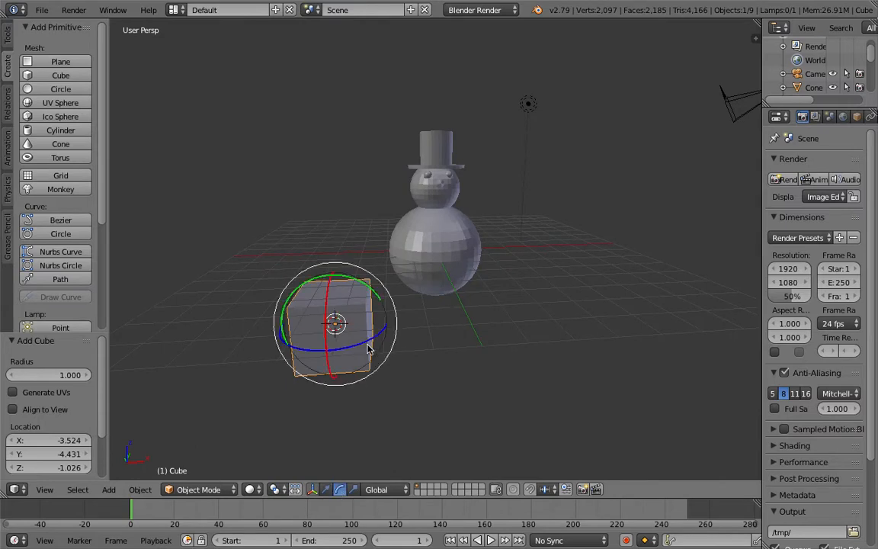
pyautogui.moveTo(288, 303); pyautogui.dragTo(282, 281)
pyautogui.scroll(-2, 231, 352)
pyautogui.scroll(5, 232, 353)
pyautogui.scroll(-4, 181, 367)
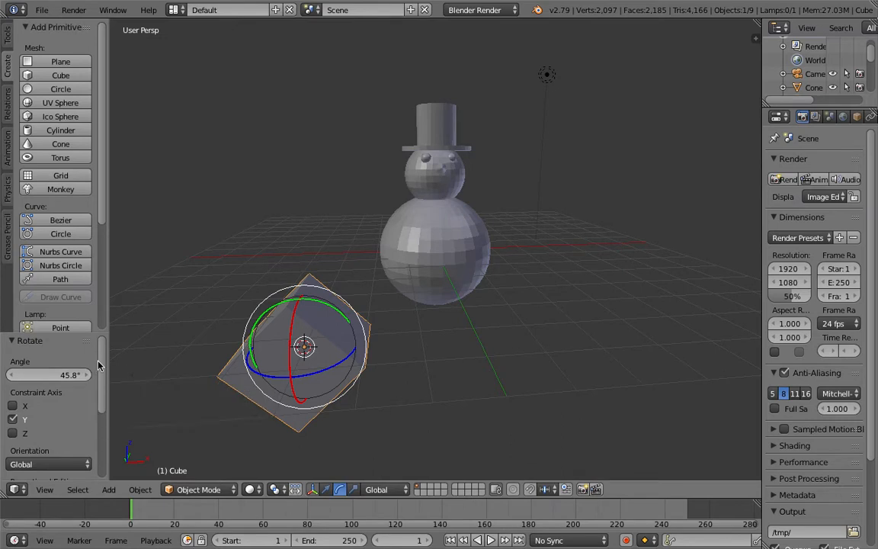
pyautogui.click(11, 378)
pyautogui.click(11, 378)
pyautogui.click(10, 378)
pyautogui.click(11, 378)
pyautogui.click(11, 378)
pyautogui.click(11, 378)
# Step: Shrink the rotated cube uniformly in two passes, by 0.673 and by 0.471
pyautogui.press('s')
pyautogui.click(191, 357)
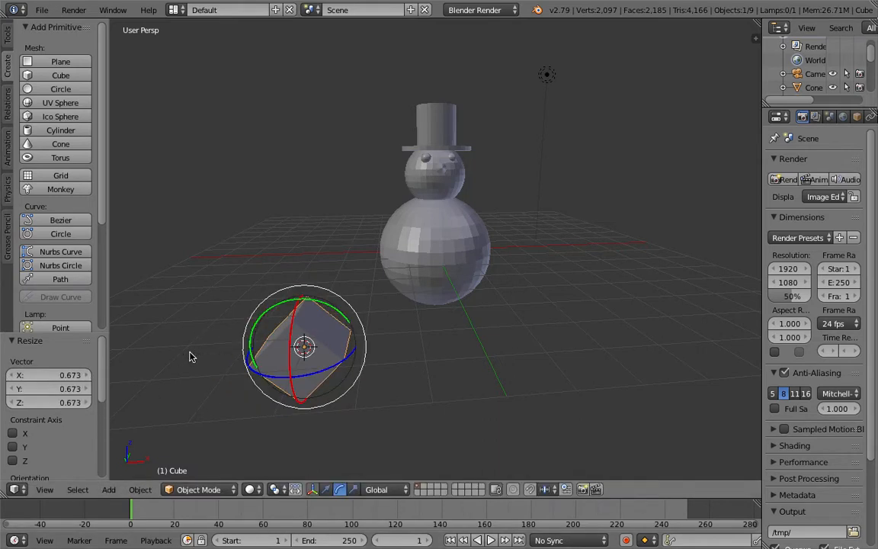
pyautogui.press('s')
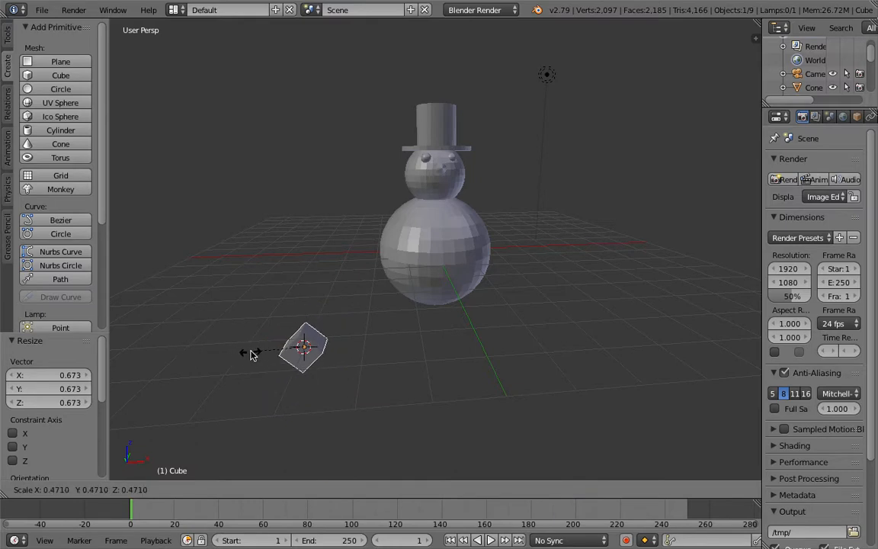
pyautogui.click(251, 355)
pyautogui.click(353, 490)
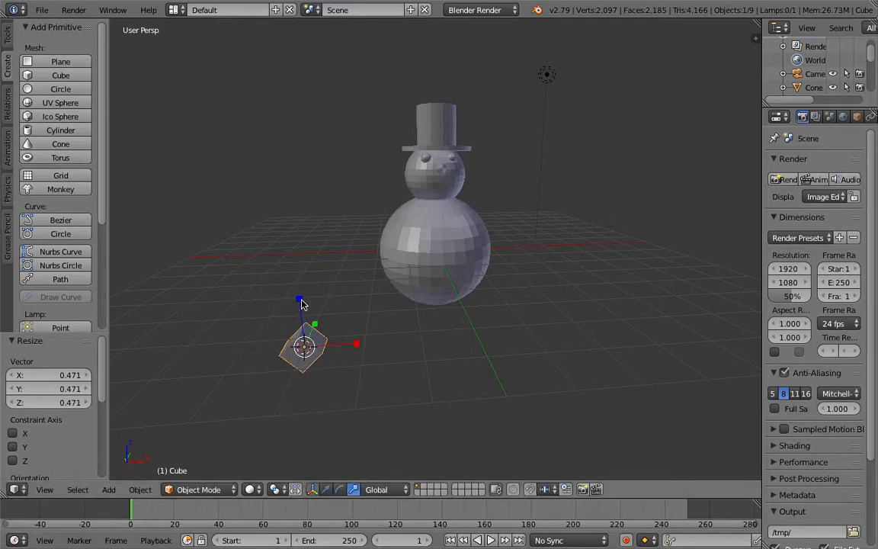
pyautogui.moveTo(355, 347); pyautogui.dragTo(239, 337)
pyautogui.rightClick(240, 334)
pyautogui.moveTo(302, 302); pyautogui.dragTo(288, 26)
pyautogui.rightClick(288, 26)
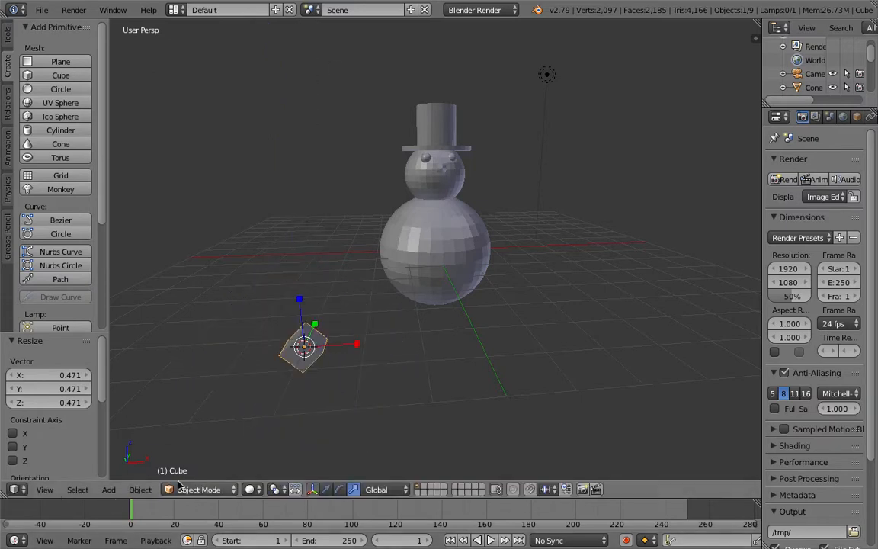
# Step: In Edit Mode, extrude the cube's upper face facing the snowman by 2.170 to form an arm, and return to Object Mode
pyautogui.click(195, 490)
pyautogui.click(172, 418)
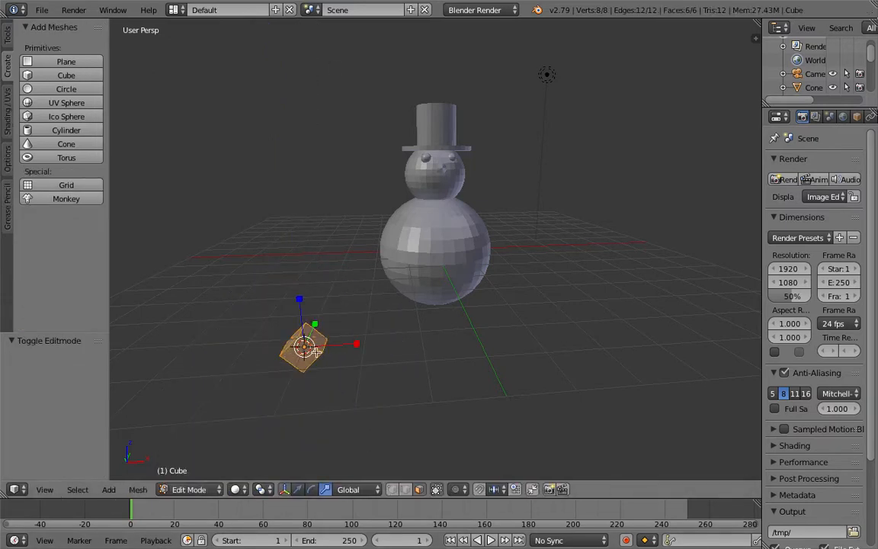
pyautogui.rightClick(316, 343)
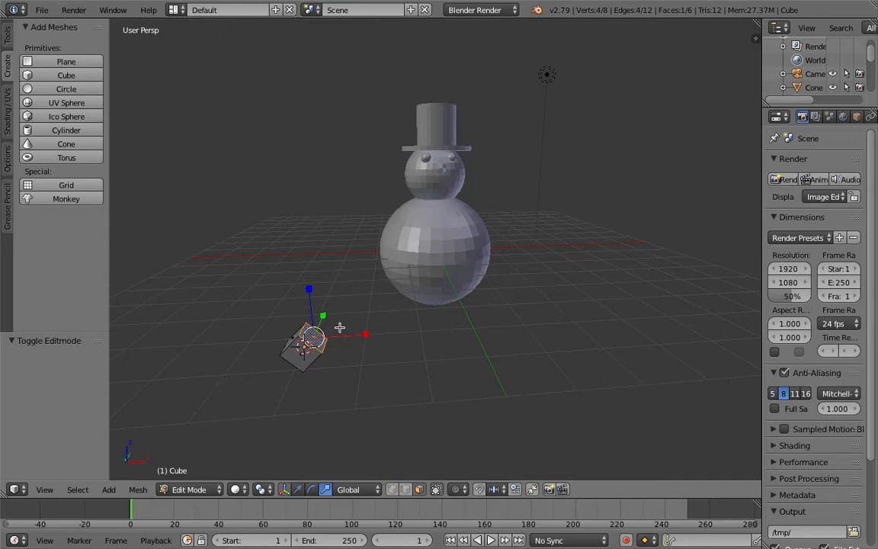
pyautogui.press('e')
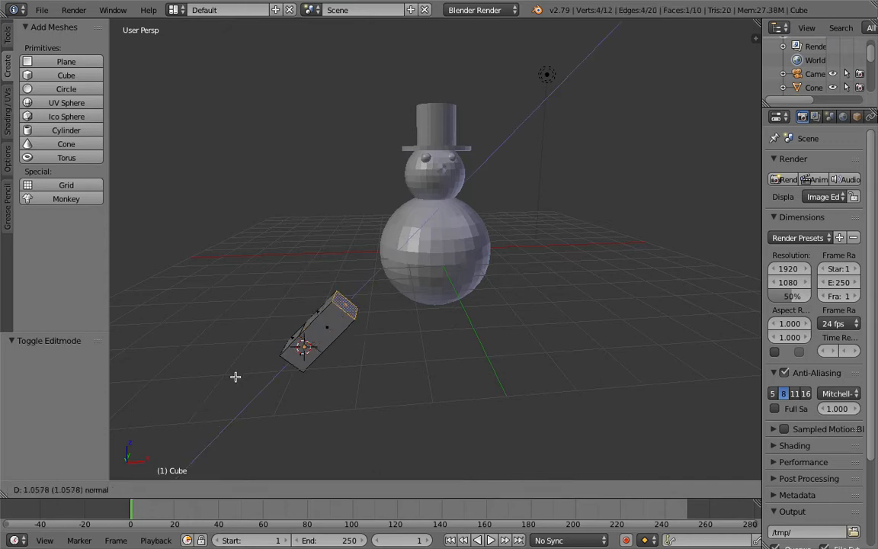
pyautogui.click(267, 348)
pyautogui.click(189, 489)
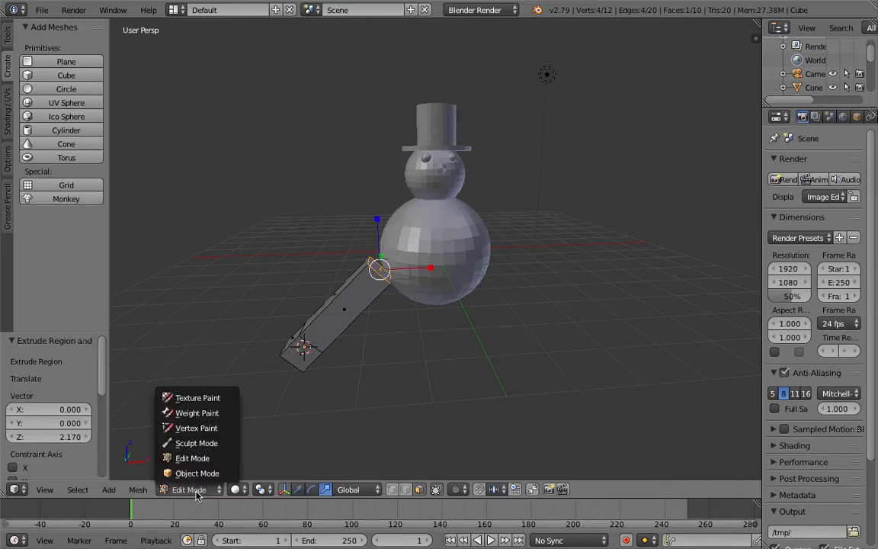
pyautogui.click(196, 473)
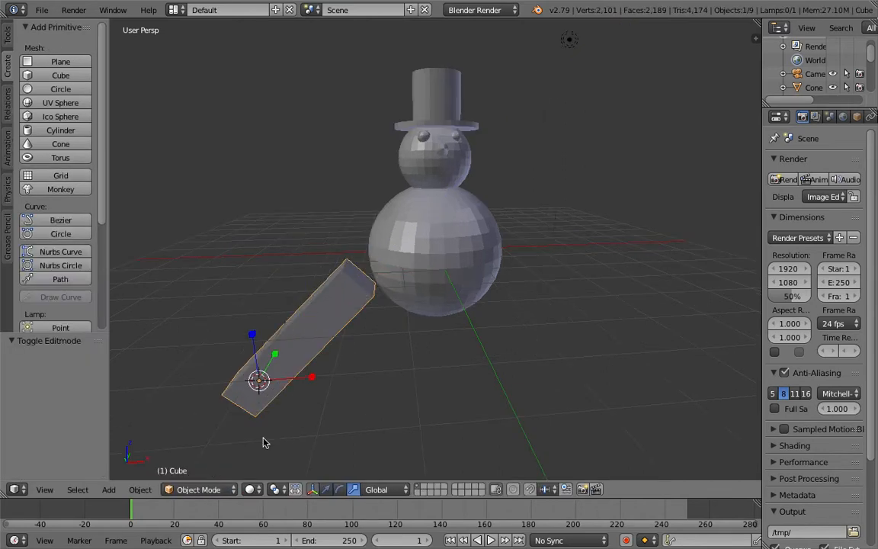
# Step: Raise the arm and move it across to the opposite side of the snowman, against the large body sphere
pyautogui.click(326, 490)
pyautogui.moveTo(250, 337); pyautogui.dragTo(254, 247)
pyautogui.moveTo(298, 278); pyautogui.dragTo(653, 259)
pyautogui.moveTo(526, 276); pyautogui.dragTo(517, 311, button='middle')
pyautogui.moveTo(516, 292); pyautogui.dragTo(515, 238)
pyautogui.moveTo(581, 163); pyautogui.dragTo(523, 213, button='middle')
pyautogui.moveTo(488, 320); pyautogui.dragTo(536, 263)
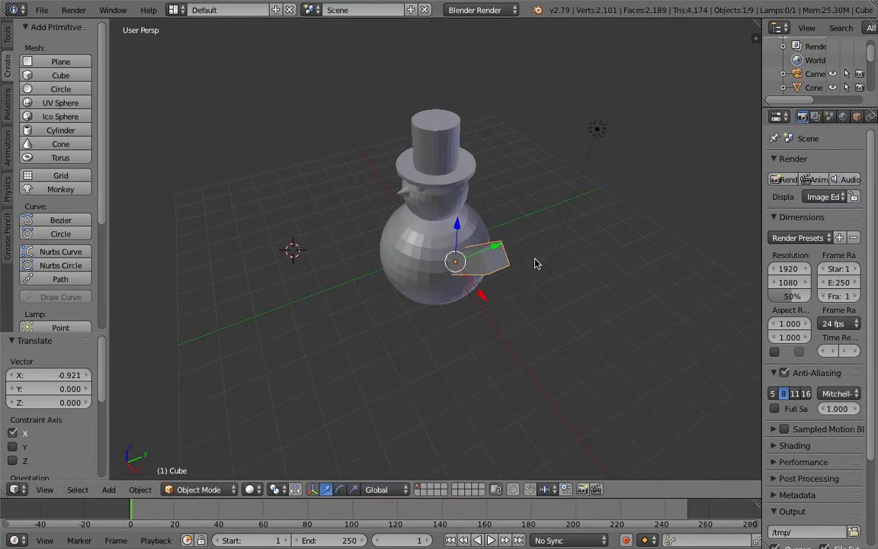
# Step: Scale the arm uniformly by 0.684
pyautogui.scroll(-3, 536, 263)
pyautogui.moveTo(582, 209); pyautogui.dragTo(333, 319, button='middle')
pyautogui.press('s')
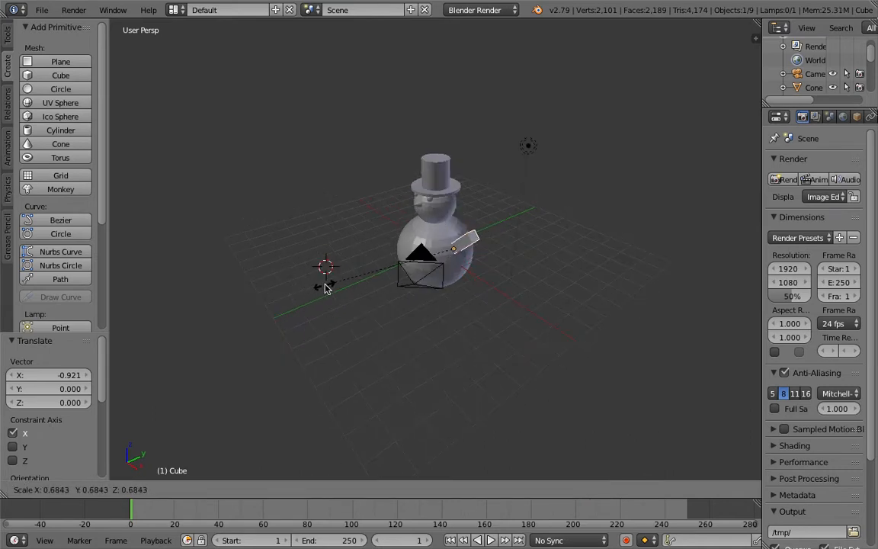
pyautogui.click(326, 287)
# Step: Adjust the arm's position on the body by 0.772 along Z, -0.261 along X and -0.809 along Z
pyautogui.press('g')
pyautogui.press('z')
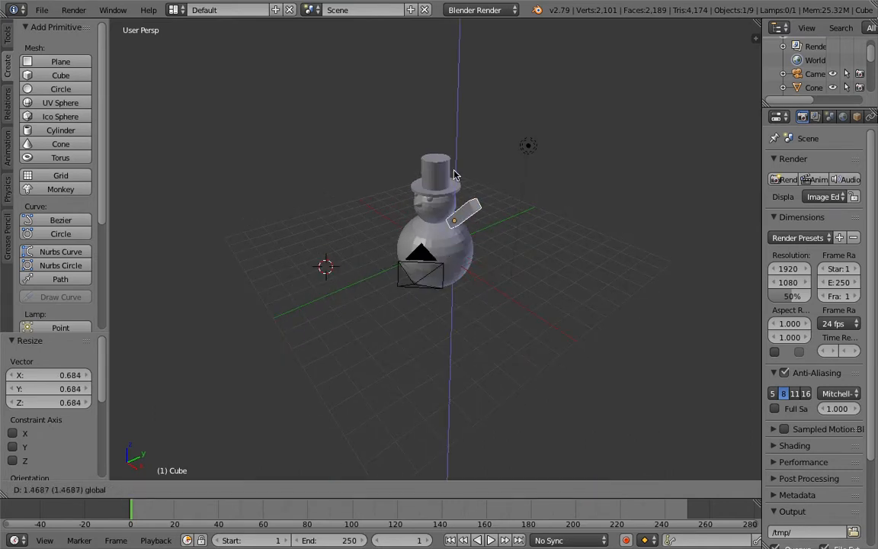
pyautogui.click(454, 187)
pyautogui.press('g')
pyautogui.press('x')
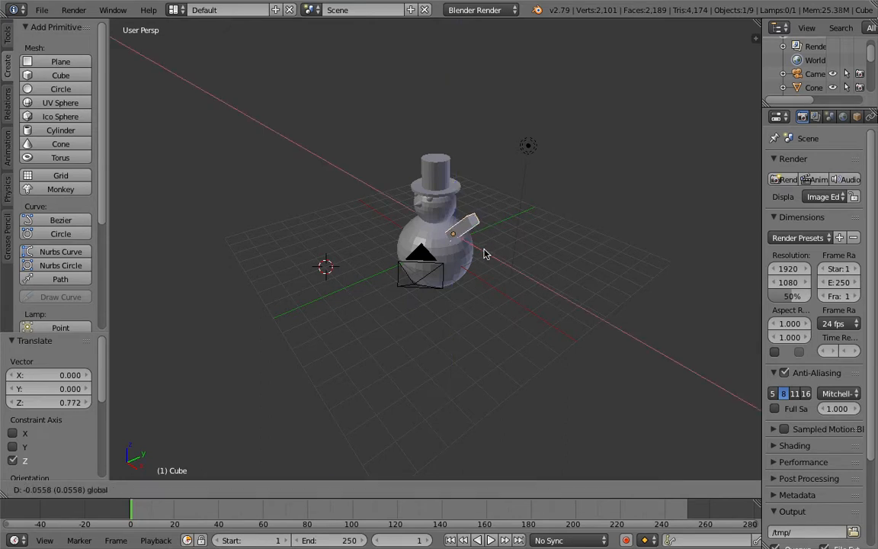
pyautogui.click(480, 247)
pyautogui.press('g')
pyautogui.press('z')
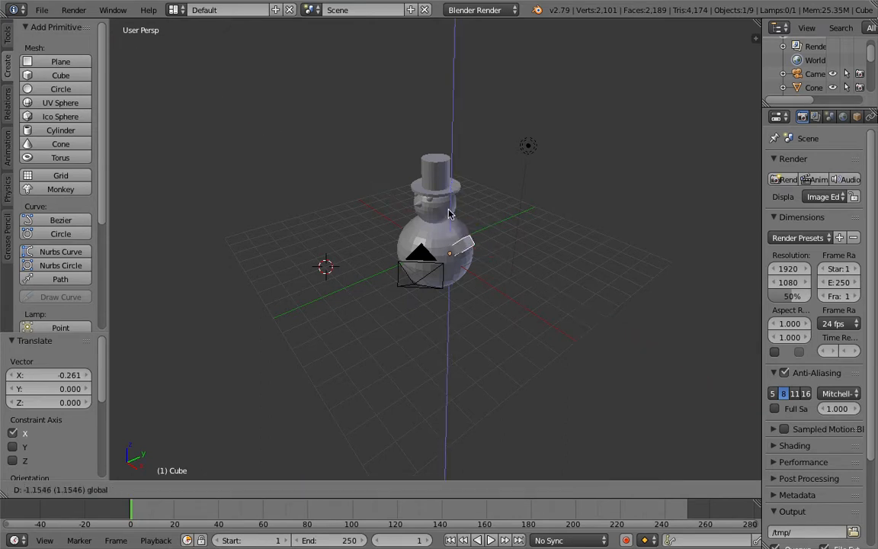
pyautogui.click(494, 242)
# Step: Seat the arm's base in the upper side of the body, raising it 0.520 along Z and moving it -0.134 along X
pyautogui.press('g')
pyautogui.press('x')
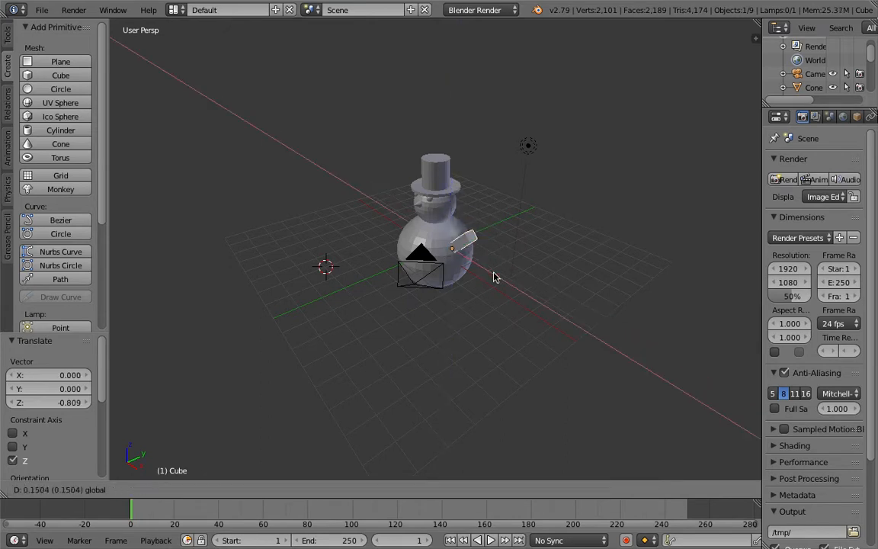
pyautogui.click(492, 264)
pyautogui.press('g')
pyautogui.press('z')
pyautogui.click(470, 290)
pyautogui.moveTo(470, 290); pyautogui.dragTo(576, 237, button='middle')
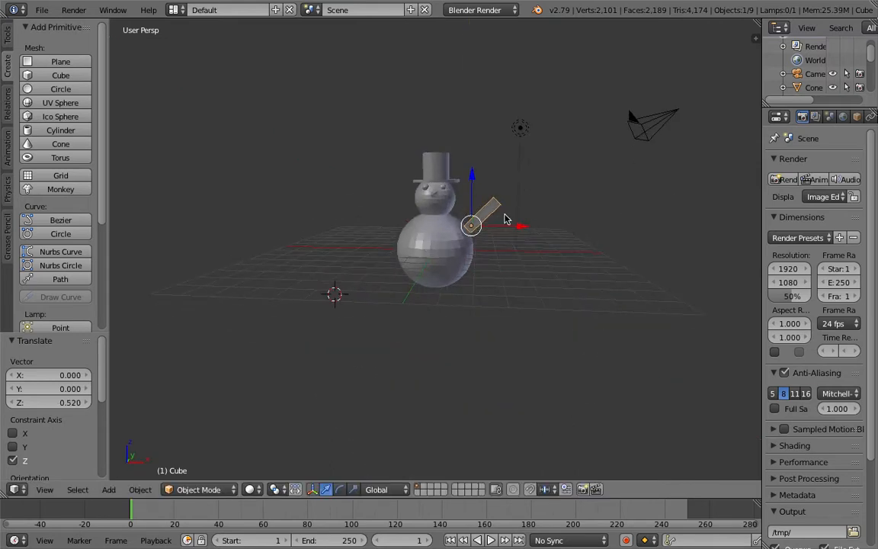
pyautogui.moveTo(514, 230); pyautogui.dragTo(509, 230)
pyautogui.moveTo(428, 282)
pyautogui.mouseDown(button='middle')
pyautogui.moveTo(433, 373)
pyautogui.moveTo(427, 266)
pyautogui.mouseUp(button='middle')
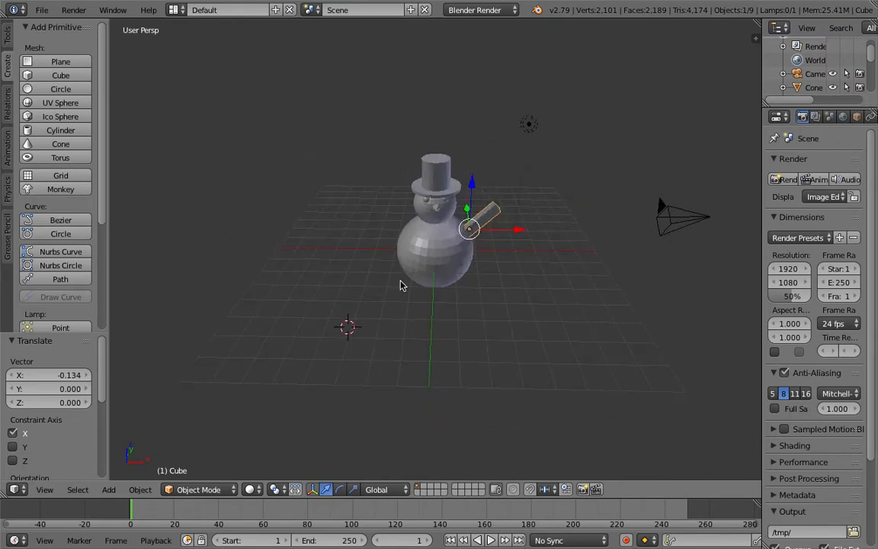
# Step: Add a second cube at the 3D cursor and rotate it 45° around the Y axis
pyautogui.scroll(-1, 202, 254)
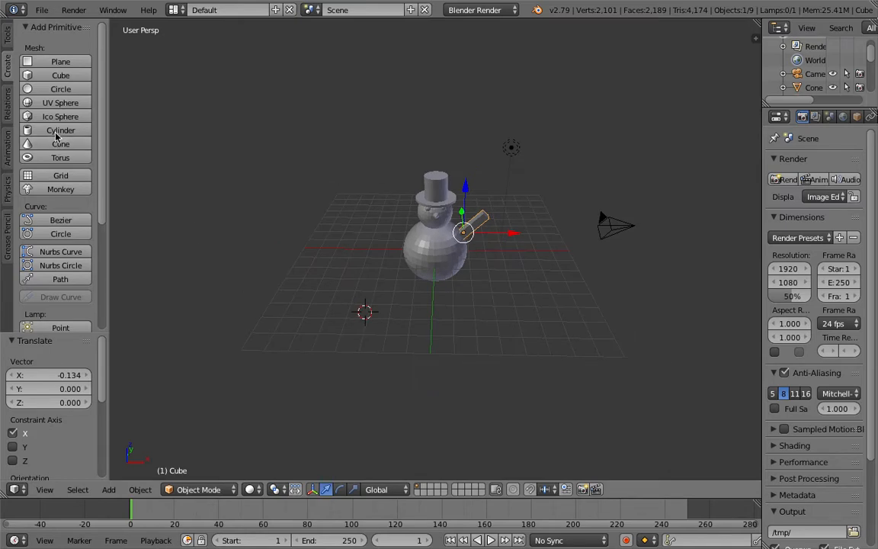
pyautogui.click(47, 76)
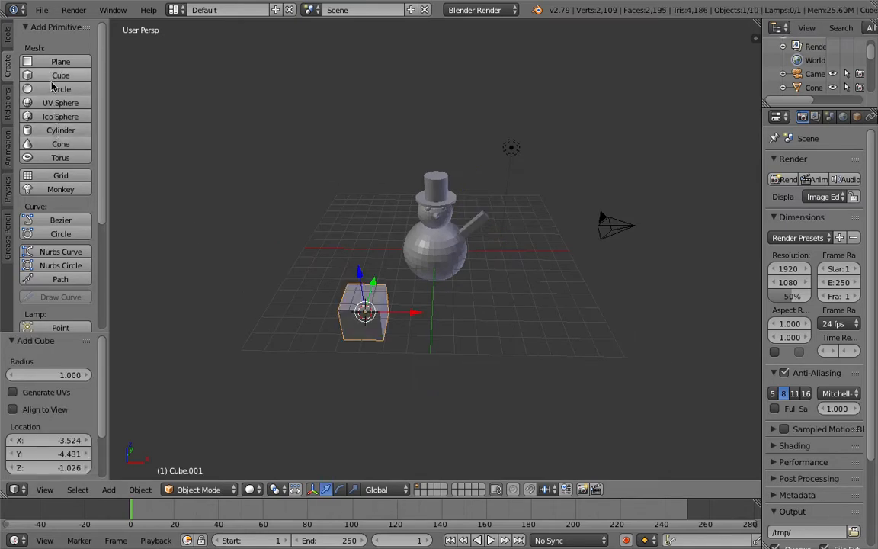
pyautogui.click(340, 489)
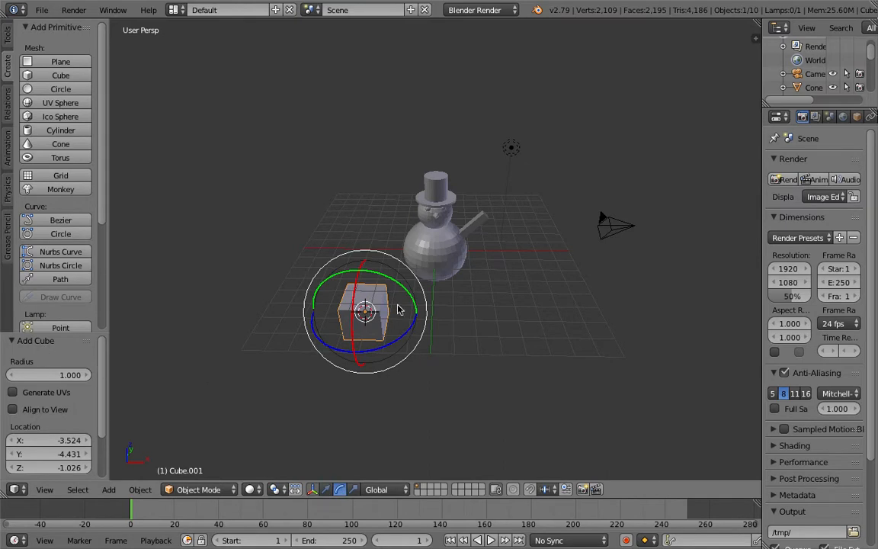
pyautogui.moveTo(399, 287); pyautogui.dragTo(410, 296)
pyautogui.click(67, 375)
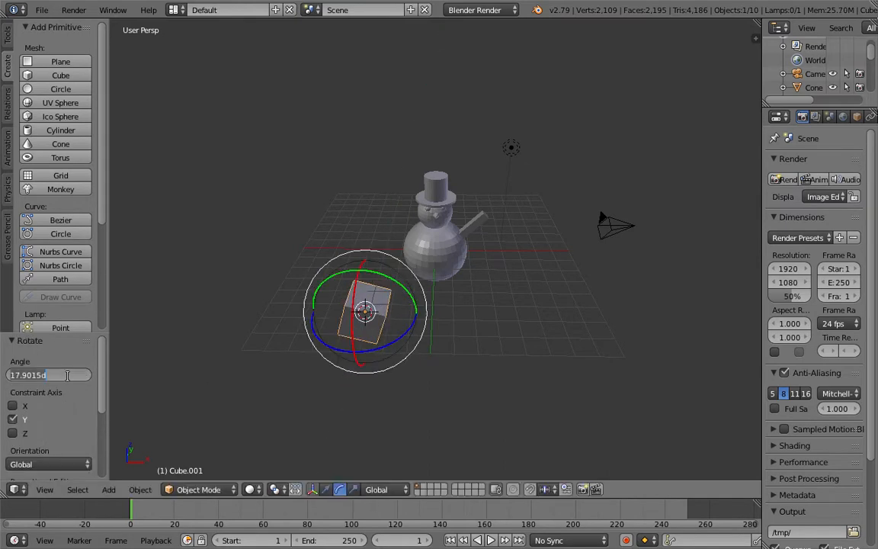
pyautogui.write('45')
pyautogui.press('Return')
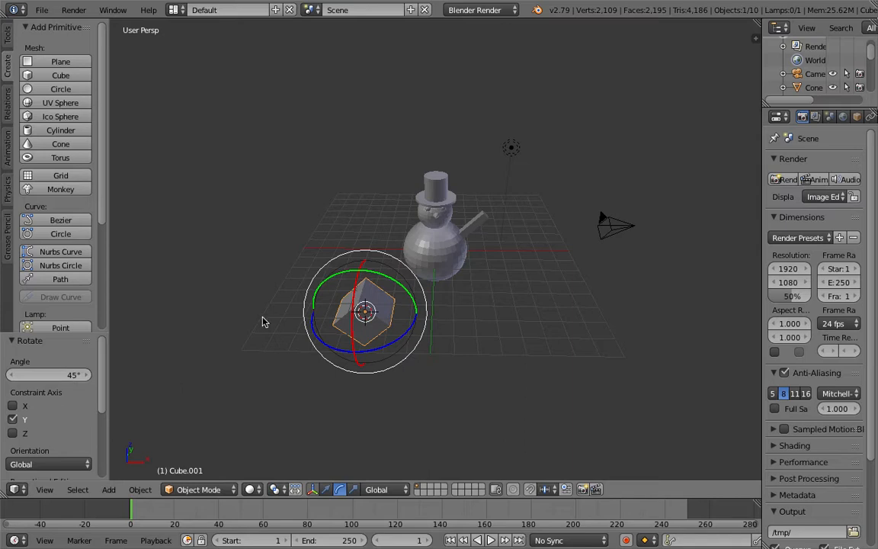
# Step: Scale the second cube down to a small block about as thick as the first arm
pyautogui.click(330, 493)
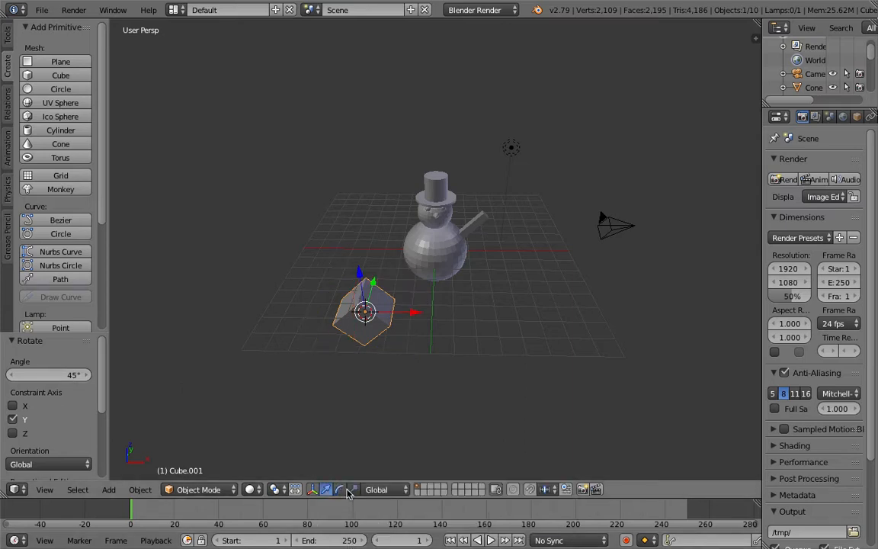
pyautogui.press('s')
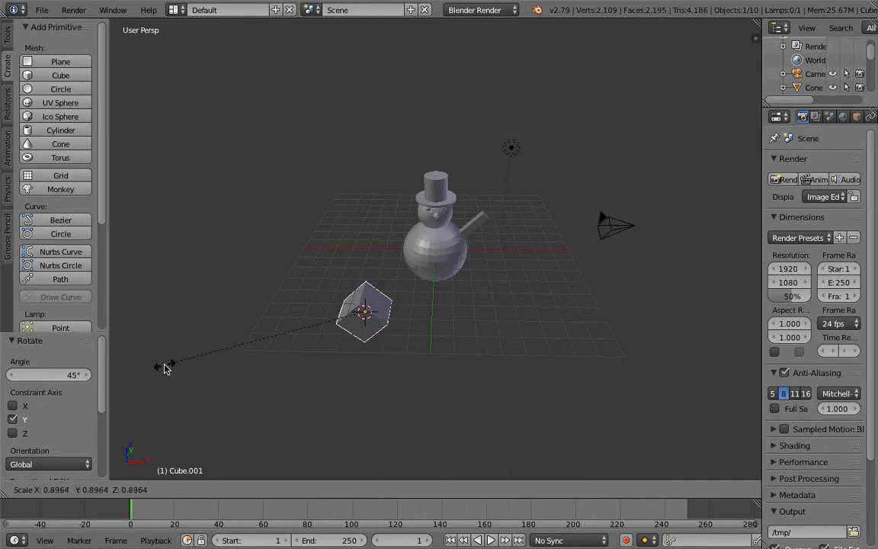
pyautogui.click(315, 333)
# Step: In Edit Mode, extrude the small cube's upper face nearest the snowman by 2.632 as a second arm, and return to Object Mode
pyautogui.click(183, 488)
pyautogui.click(196, 458)
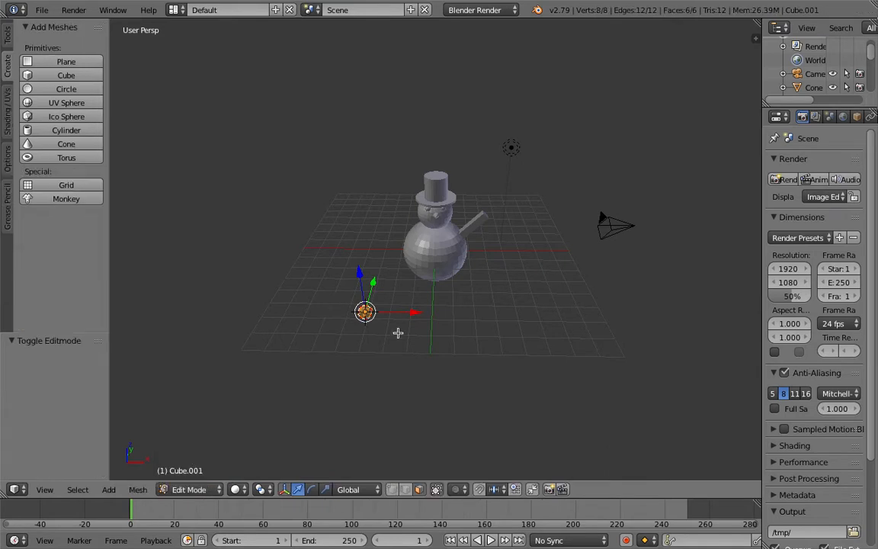
pyautogui.rightClick(371, 312)
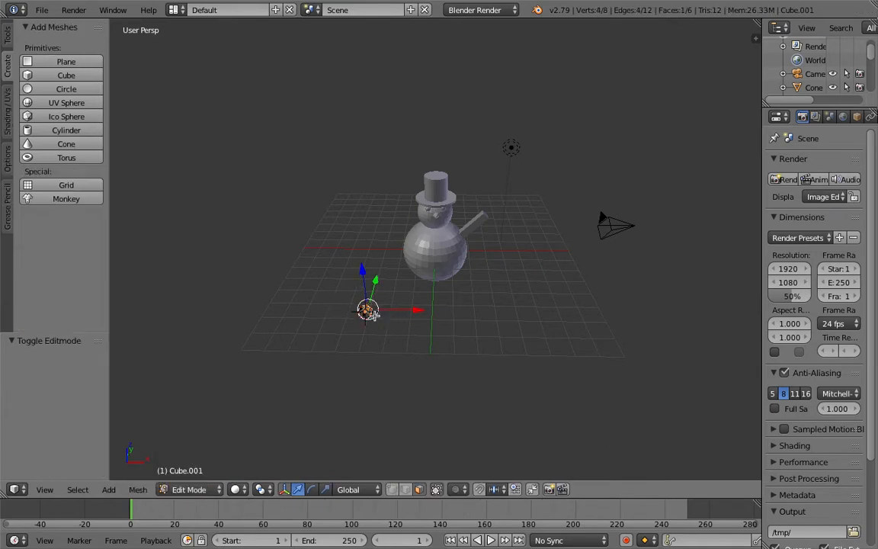
pyautogui.press('e')
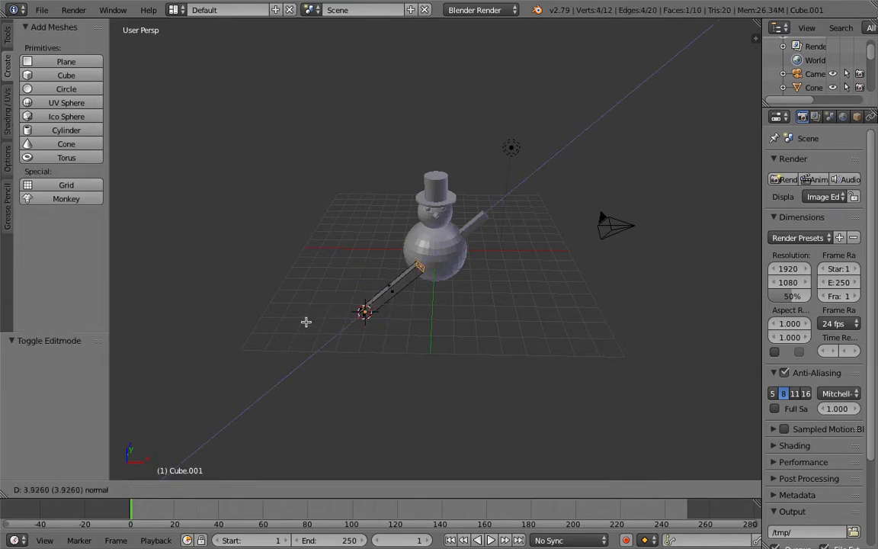
pyautogui.click(302, 327)
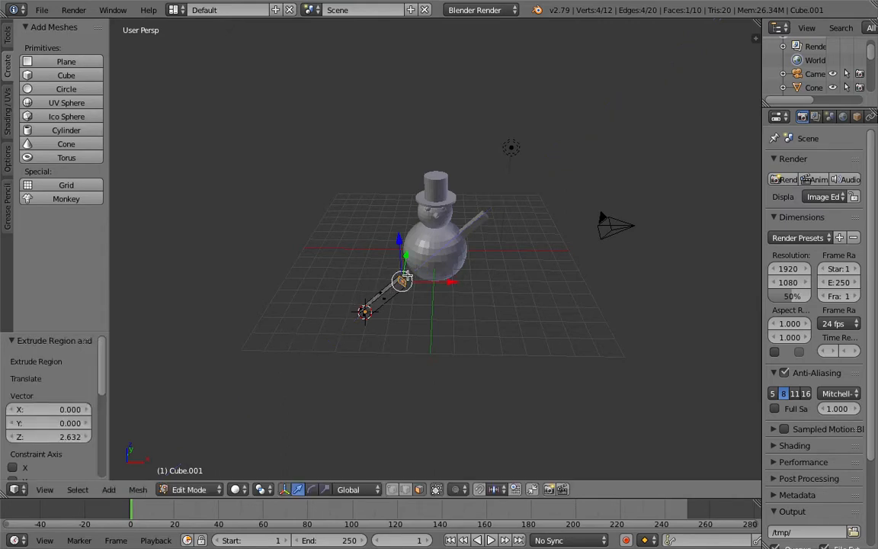
pyautogui.moveTo(406, 257); pyautogui.dragTo(494, 430)
pyautogui.click(192, 490)
pyautogui.click(197, 473)
# Step: Rotate the second arm 180° around the global Z axis so it angles away from the snowman
pyautogui.scroll(4, 261, 447)
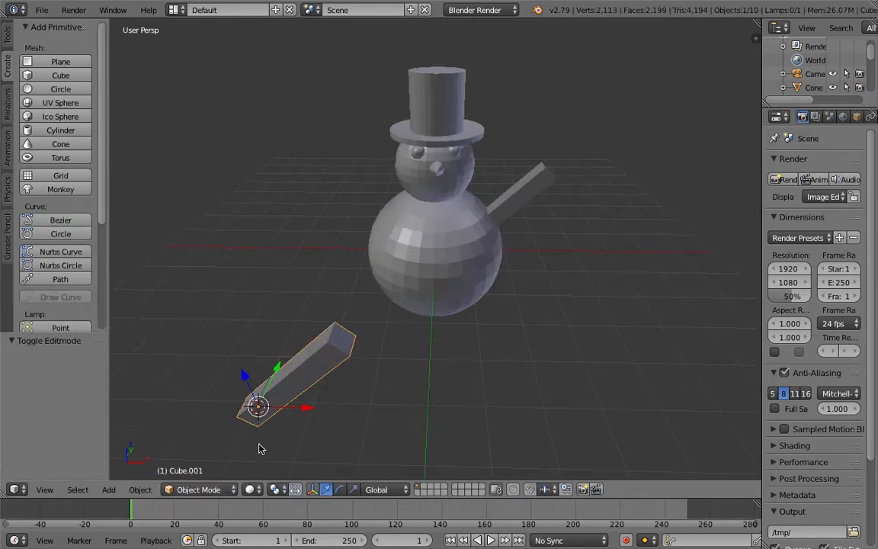
pyautogui.click(345, 491)
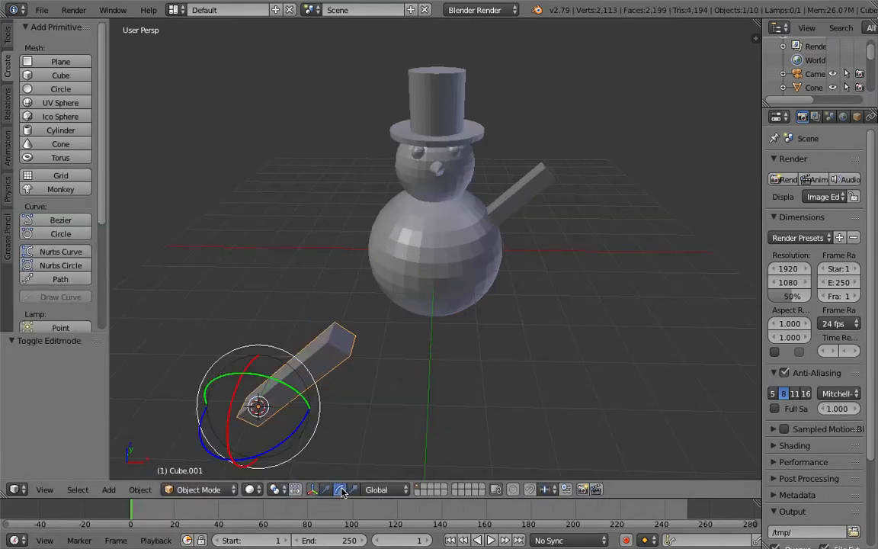
pyautogui.moveTo(249, 461); pyautogui.dragTo(353, 333)
pyautogui.press('Escape')
pyautogui.moveTo(267, 456); pyautogui.dragTo(297, 436)
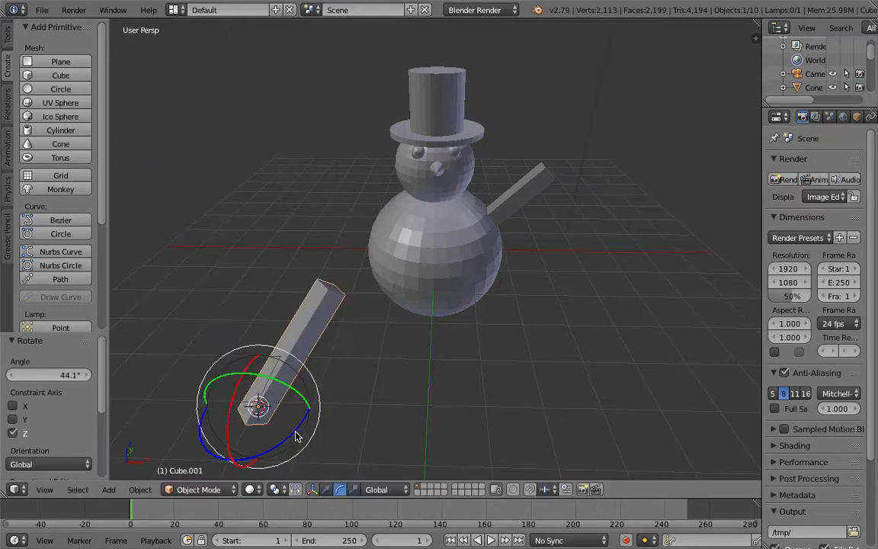
pyautogui.click(64, 376)
pyautogui.write('1')
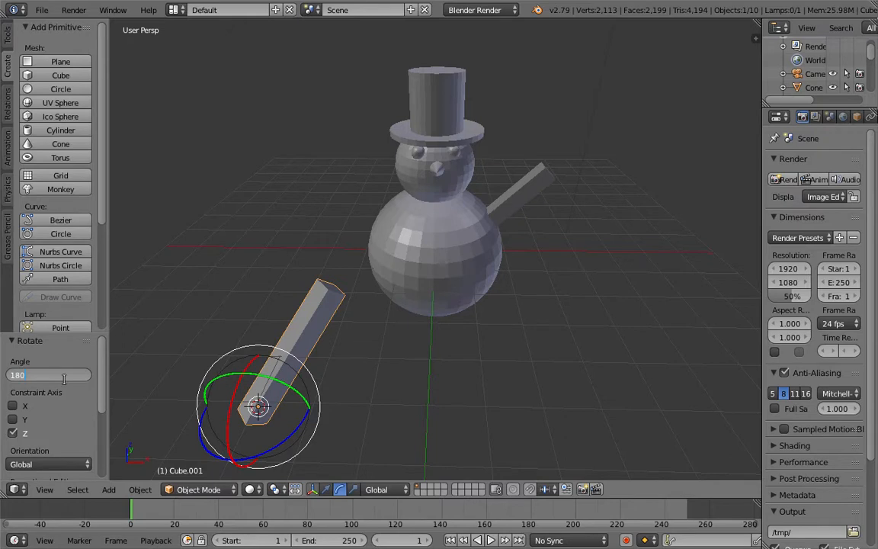
pyautogui.write('80')
pyautogui.press('Return')
# Step: Move the second arm 5.590 along Y, then raise it and shift it along X toward the body
pyautogui.moveTo(343, 454); pyautogui.dragTo(443, 337, button='middle')
pyautogui.scroll(-1, 406, 517)
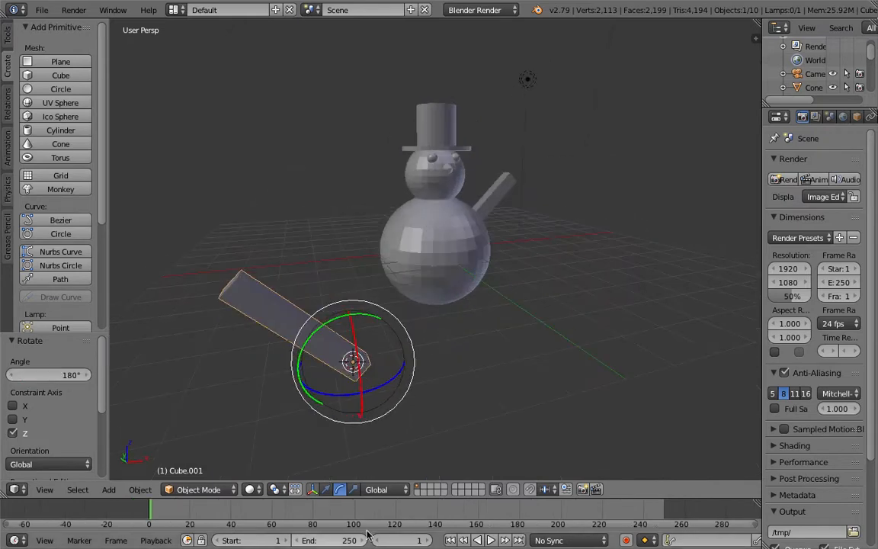
pyautogui.click(326, 490)
pyautogui.moveTo(347, 340); pyautogui.dragTo(355, 276)
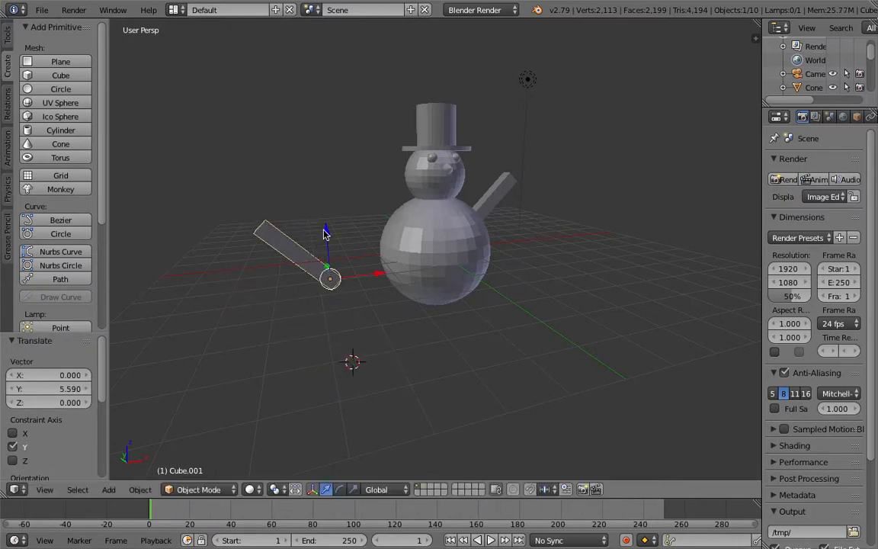
pyautogui.moveTo(327, 233); pyautogui.dragTo(328, 199)
pyautogui.moveTo(369, 244); pyautogui.dragTo(409, 257)
# Step: Seat the second arm's base in the body opposite the first arm, finishing with a -0.122 move along Z, and dismiss the battery notification
pyautogui.moveTo(358, 290); pyautogui.dragTo(381, 263, button='middle')
pyautogui.moveTo(334, 279); pyautogui.dragTo(380, 285)
pyautogui.moveTo(421, 263); pyautogui.dragTo(441, 226)
pyautogui.moveTo(442, 229); pyautogui.dragTo(333, 237, button='middle')
pyautogui.moveTo(404, 191); pyautogui.dragTo(405, 197)
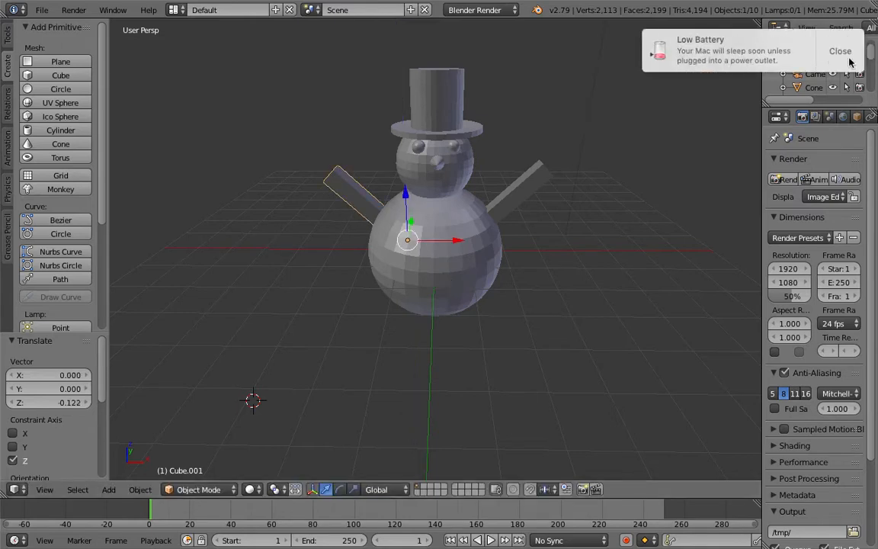
pyautogui.click(850, 58)
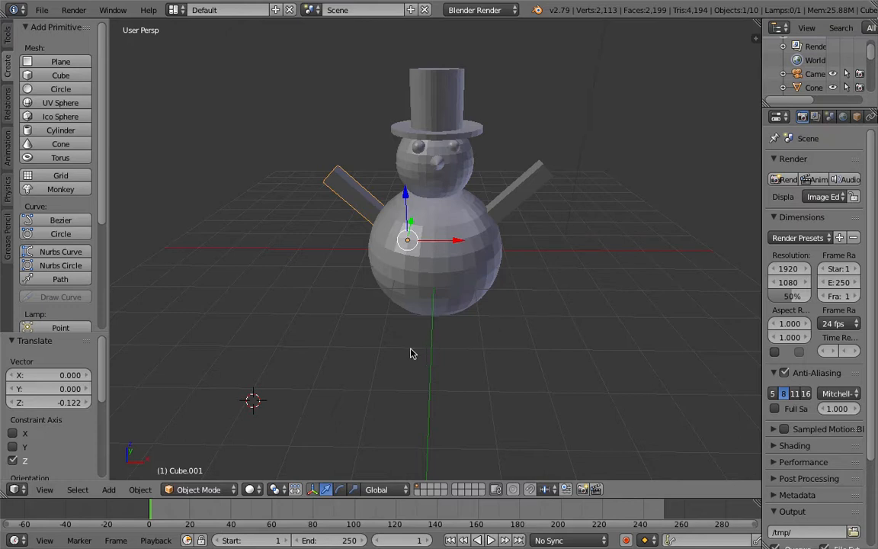
# Step: Place the 3D cursor on the floor in front of the snowman and add a UV sphere there
pyautogui.click(433, 359)
pyautogui.click(6, 35)
pyautogui.click(7, 65)
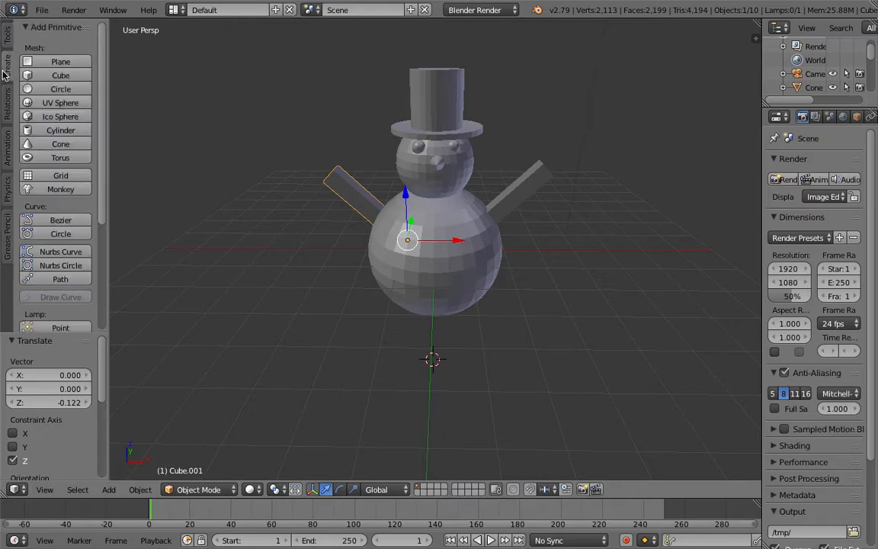
pyautogui.click(42, 104)
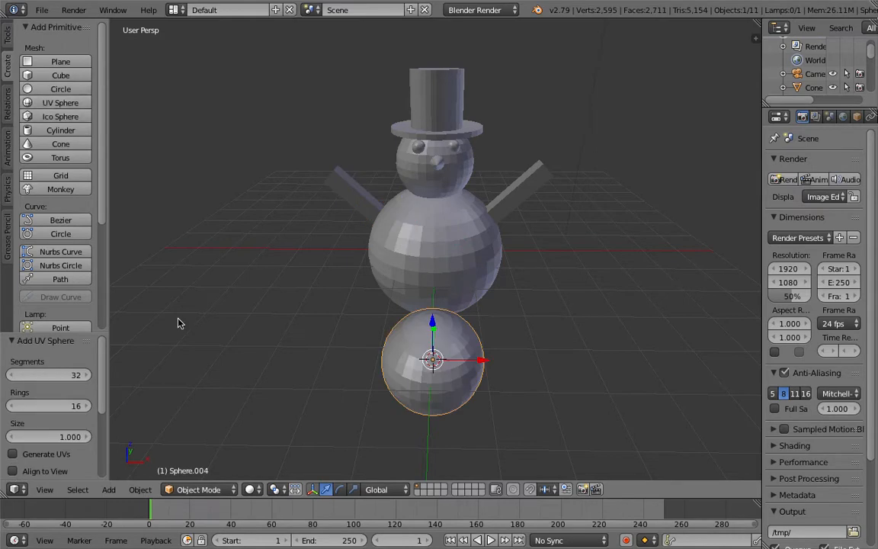
# Step: Scale the new sphere down to button size with successive factors of 0.477, 0.741 and 0.329
pyautogui.press('s')
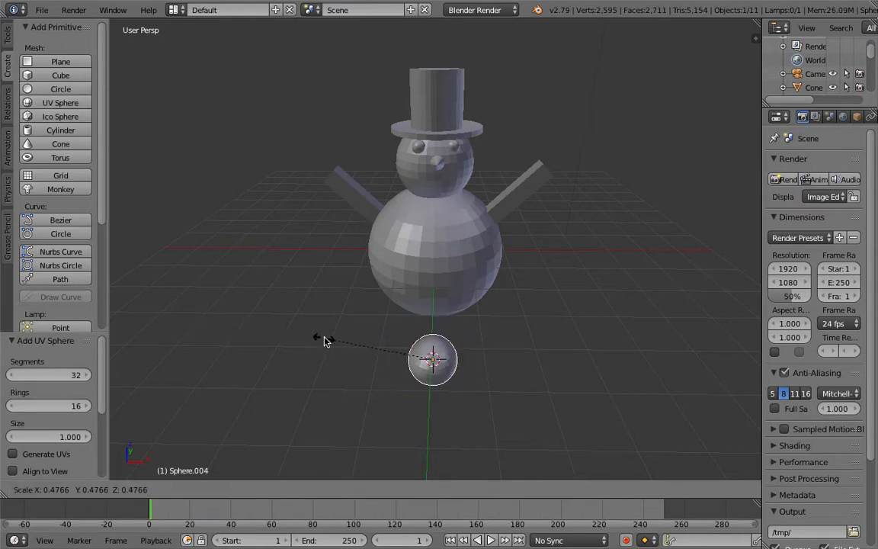
pyautogui.click(324, 341)
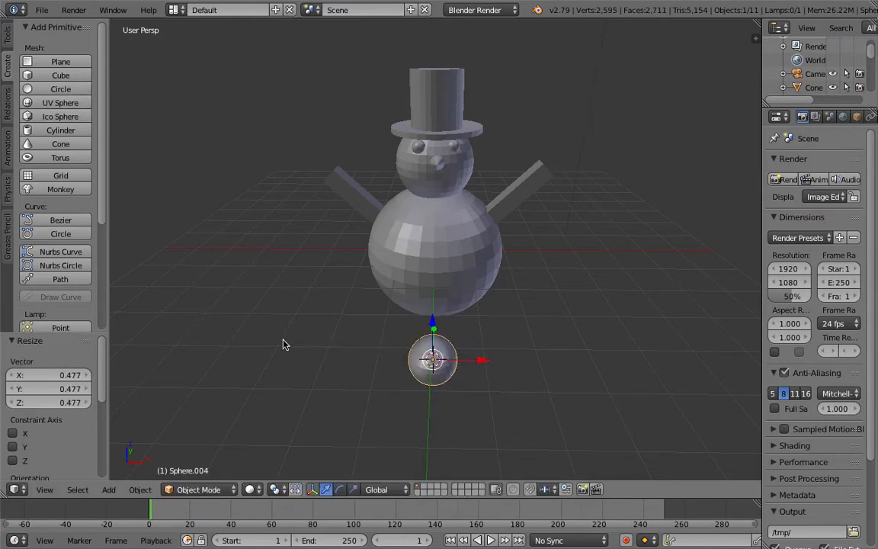
pyautogui.press('s')
pyautogui.click(323, 347)
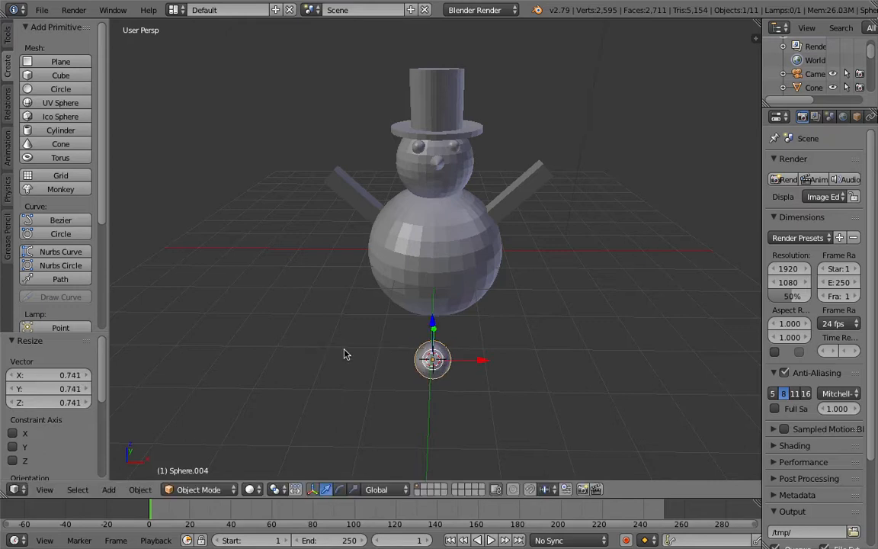
pyautogui.press('s')
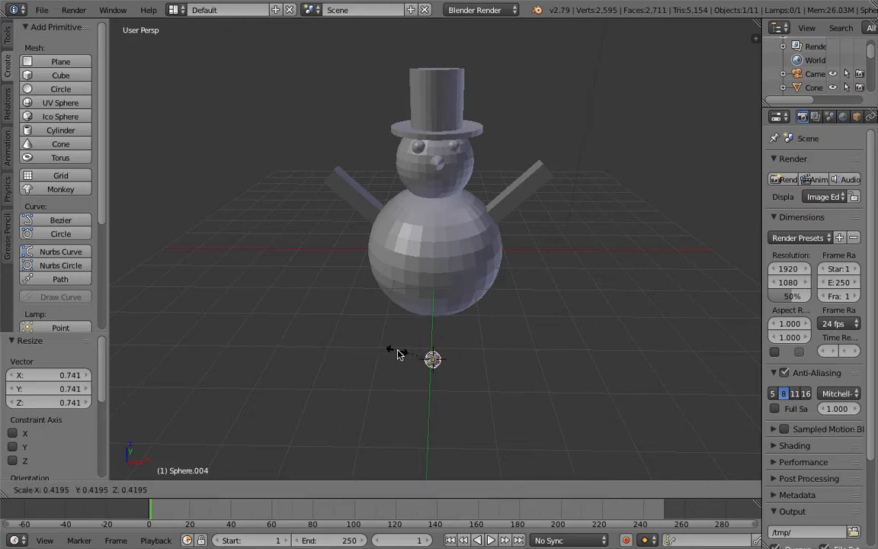
pyautogui.click(407, 355)
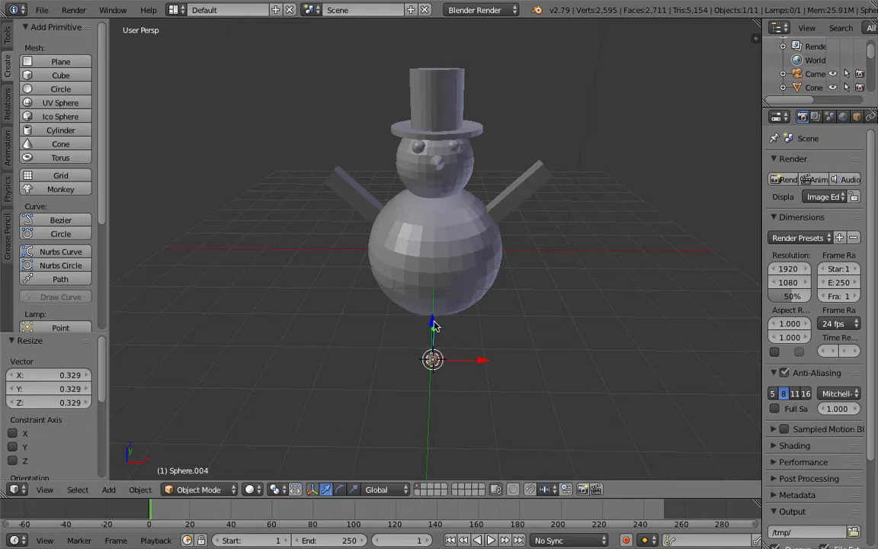
# Step: Raise the small sphere 2.677 along Z as a button in front of the body
pyautogui.press('g')
pyautogui.press('z')
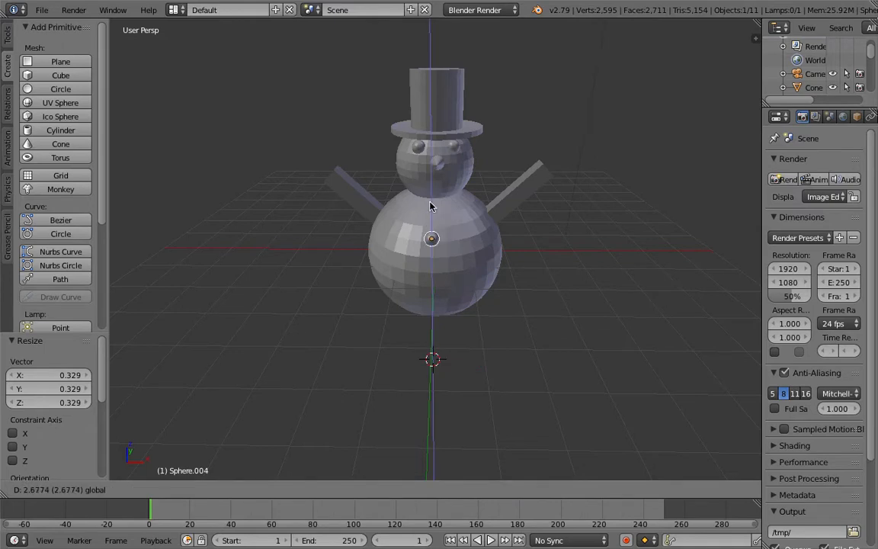
pyautogui.click(433, 190)
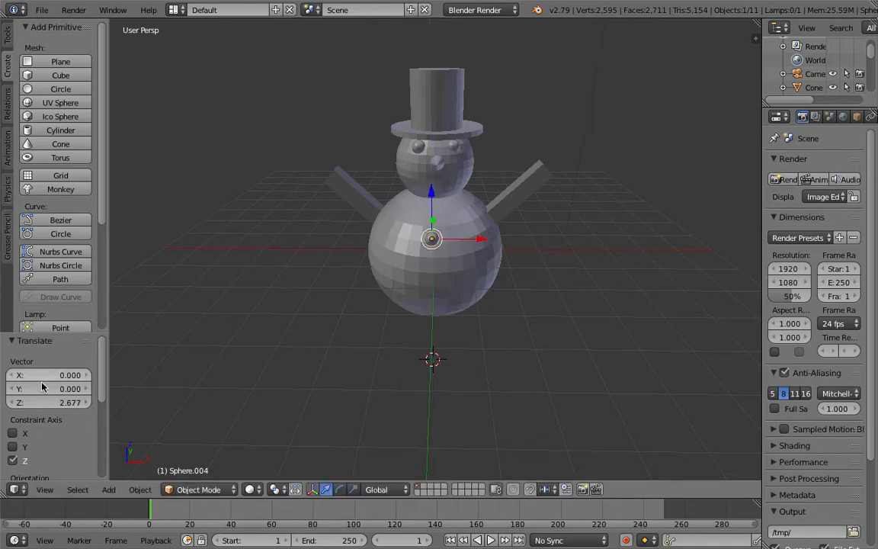
# Step: Add a second UV sphere at the 3D cursor and resize it by 0.862 along Z
pyautogui.click(354, 489)
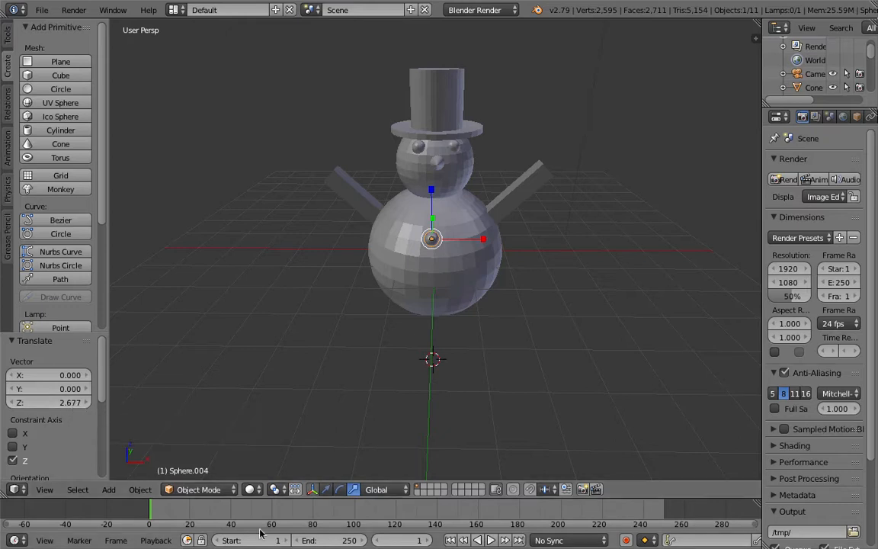
pyautogui.click(326, 490)
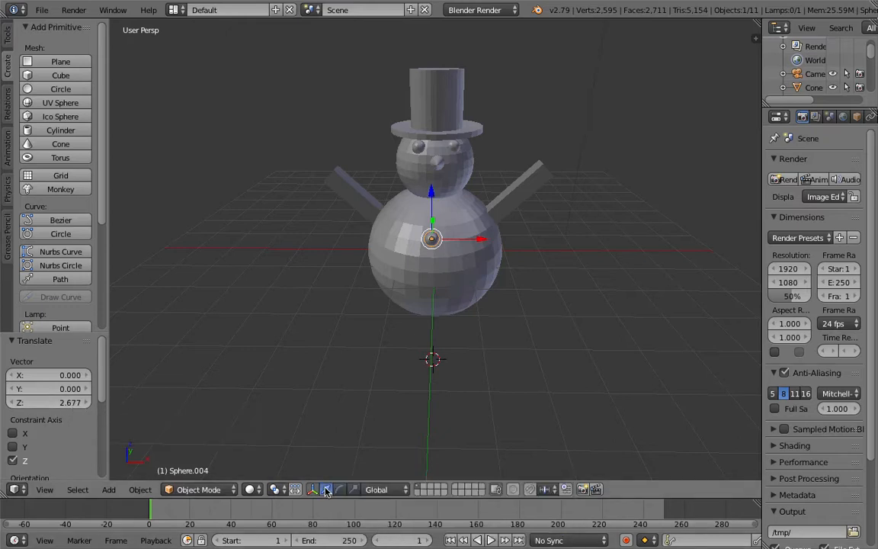
pyautogui.click(354, 490)
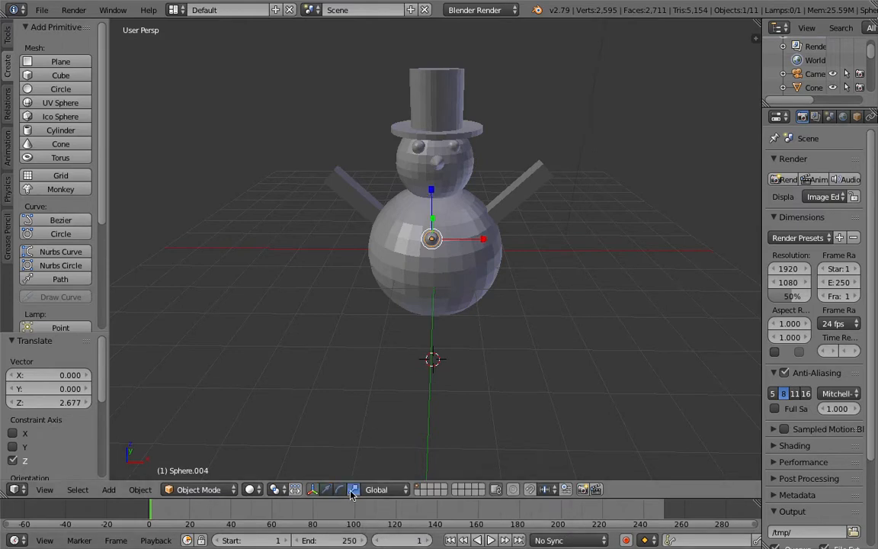
pyautogui.click(42, 104)
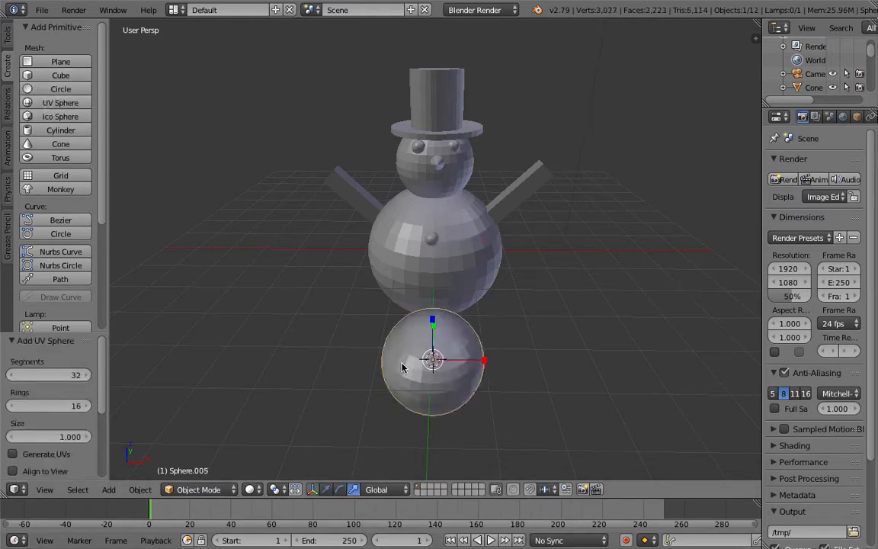
pyautogui.click(341, 491)
pyautogui.click(355, 491)
pyautogui.moveTo(431, 324); pyautogui.dragTo(432, 331)
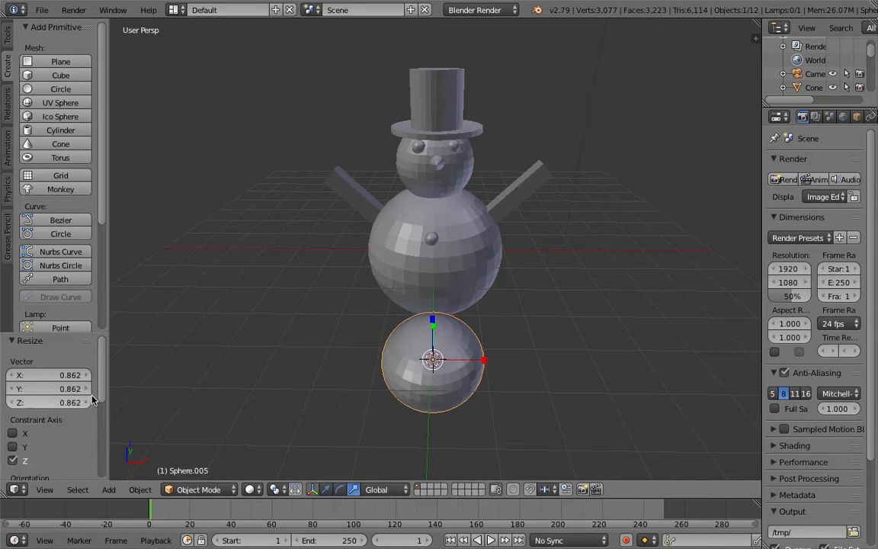
# Step: Set the X and Y resize factors of the second button sphere to 0
pyautogui.click(71, 375)
pyautogui.write('0')
pyautogui.press('Return')
pyautogui.click(68, 389)
pyautogui.write('0')
pyautogui.press('Return')
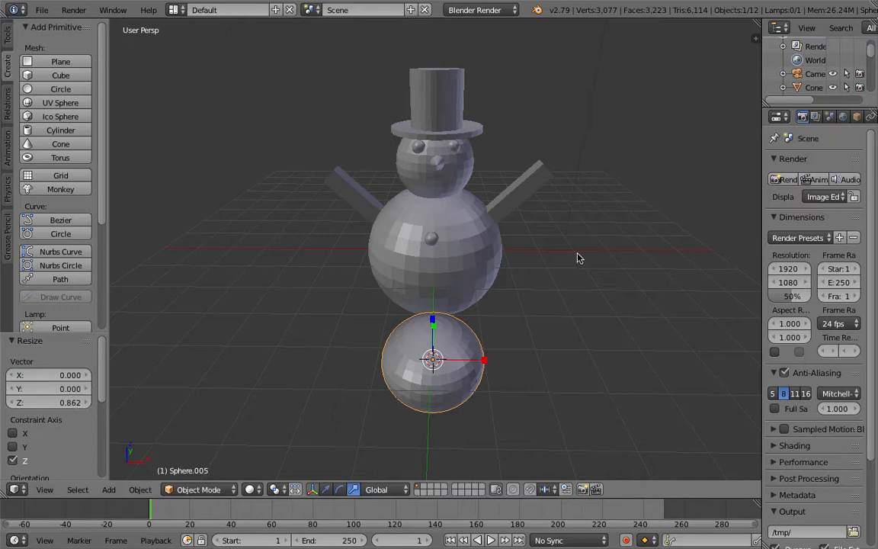
pyautogui.rightClick(432, 240)
pyautogui.rightClick(427, 339)
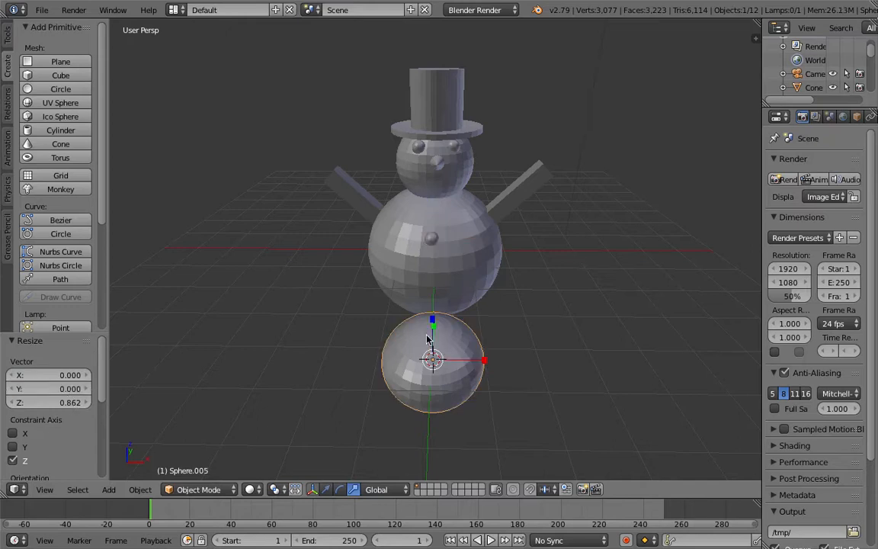
pyautogui.rightClick(431, 240)
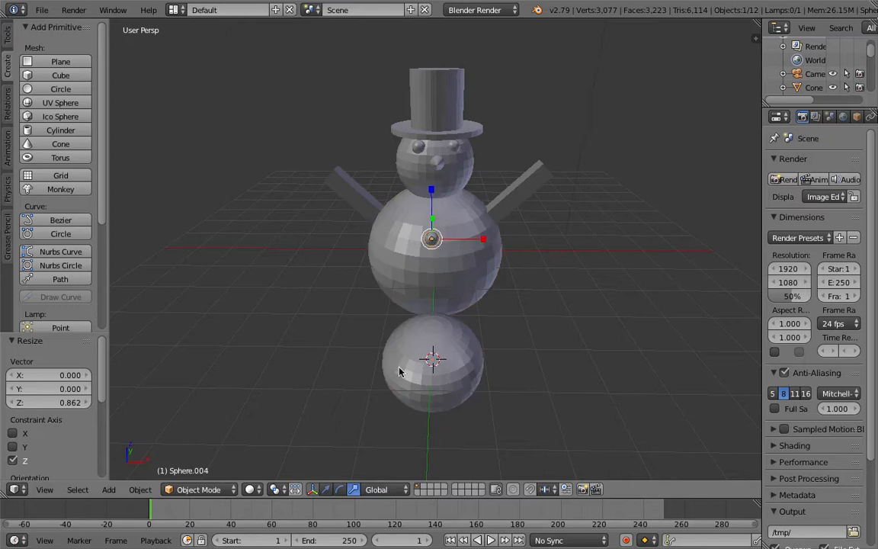
pyautogui.moveTo(447, 250); pyautogui.dragTo(439, 297, button='middle')
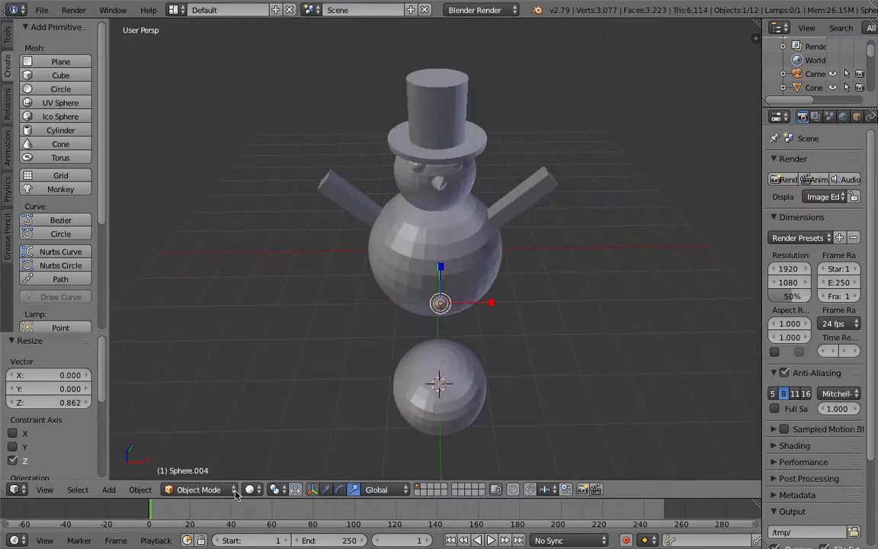
pyautogui.click(325, 490)
pyautogui.click(350, 490)
# Step: Select the large sphere at the 3D cursor, set its Z resize factor to 0.277, and delete it
pyautogui.rightClick(422, 404)
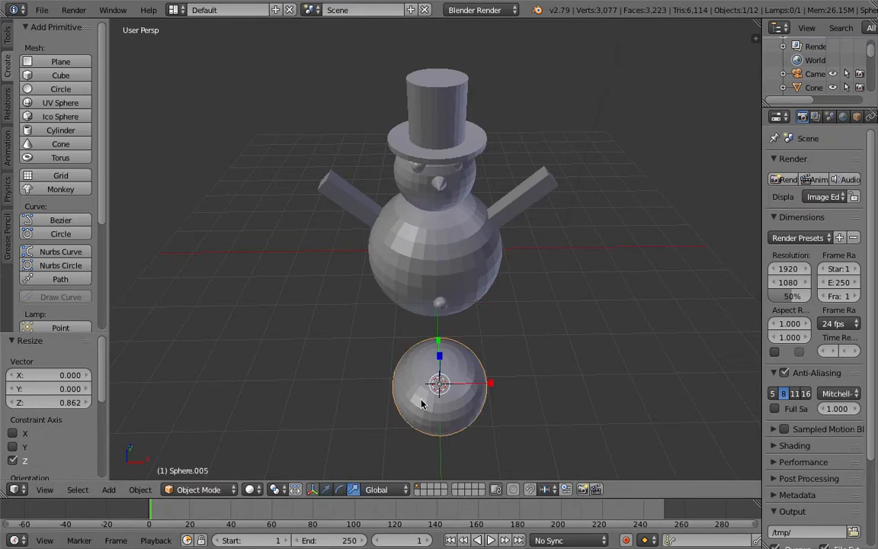
pyautogui.click(80, 402)
pyautogui.write('0.277')
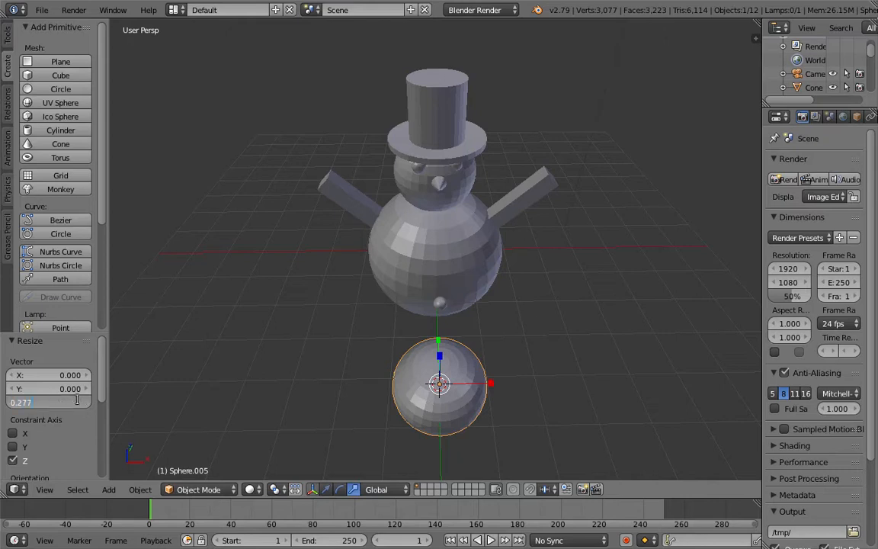
pyautogui.press('Return')
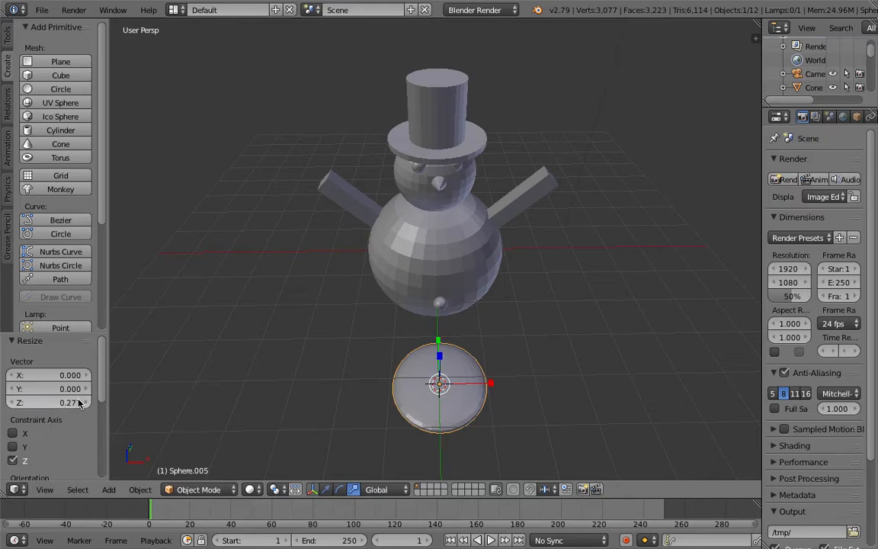
pyautogui.click(78, 403)
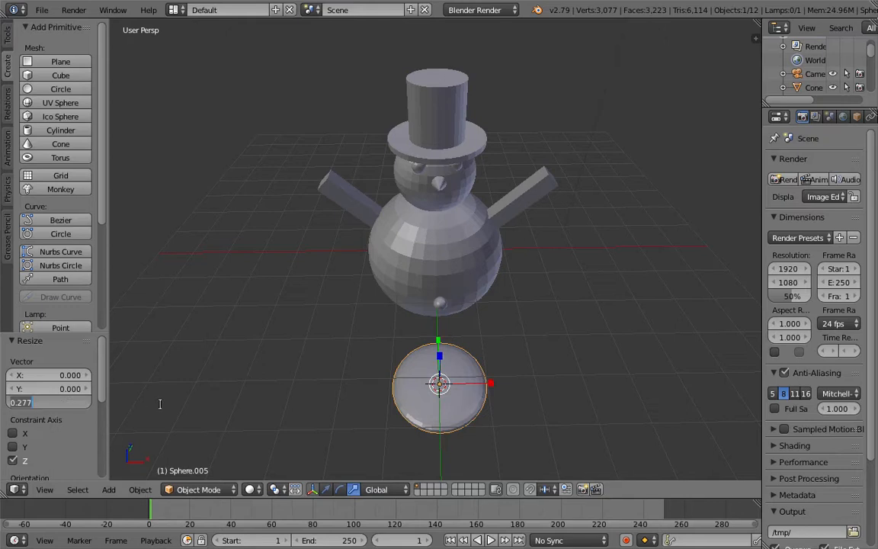
pyautogui.press('Return')
pyautogui.press('x')
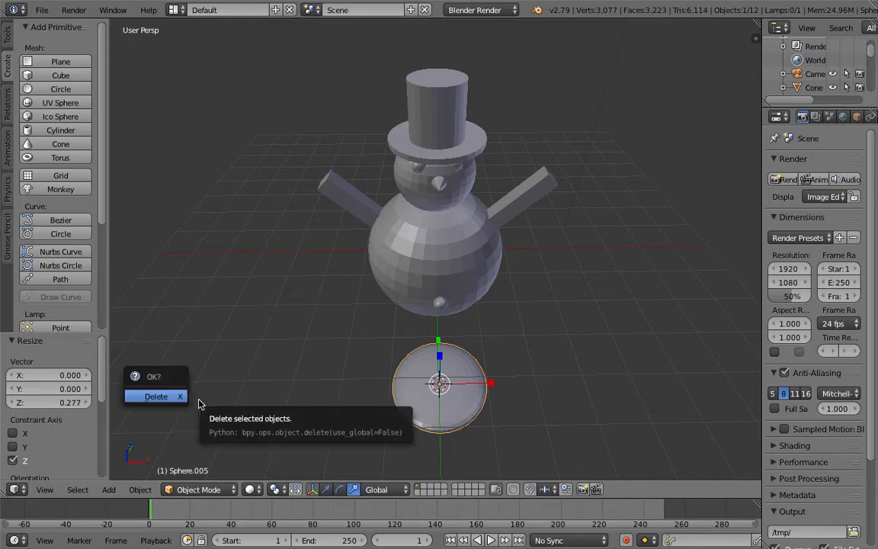
pyautogui.click(195, 399)
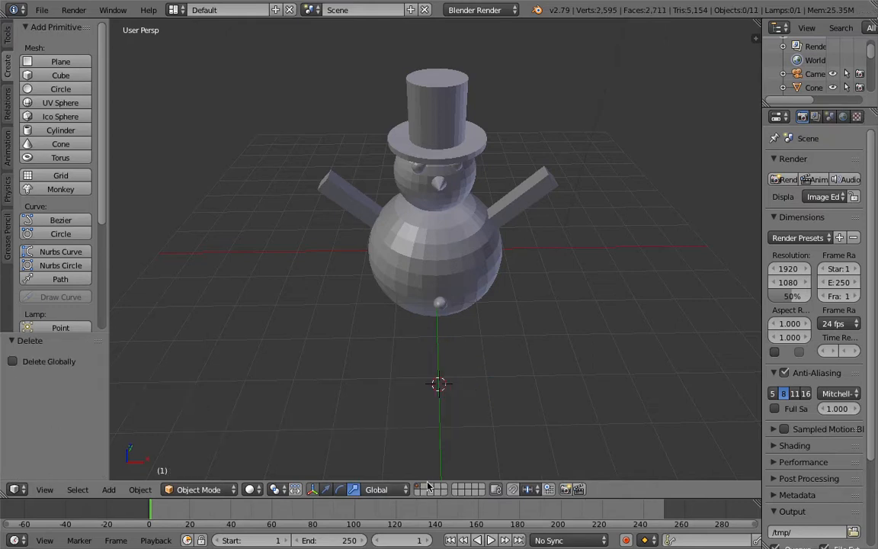
# Step: Add two UV spheres at the 3D cursor in front of the snowman
pyautogui.click(46, 102)
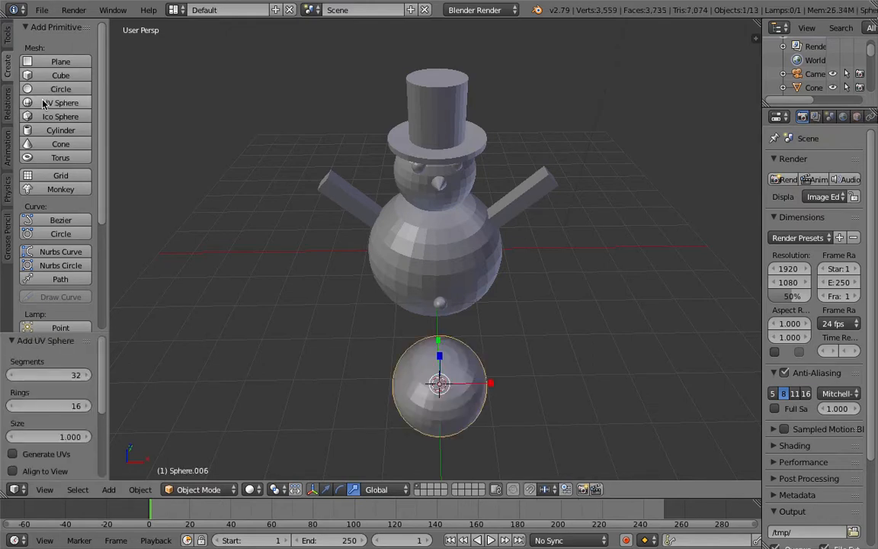
pyautogui.press('s')
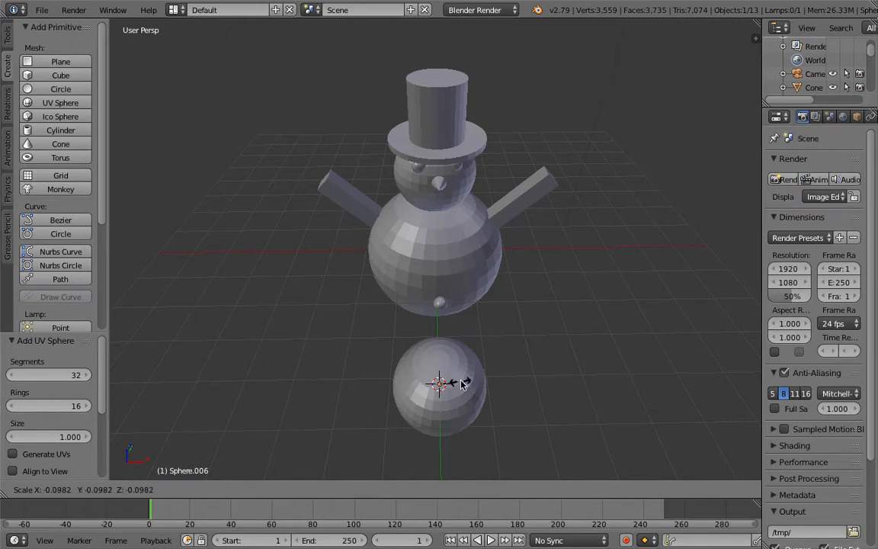
pyautogui.rightClick(231, 417)
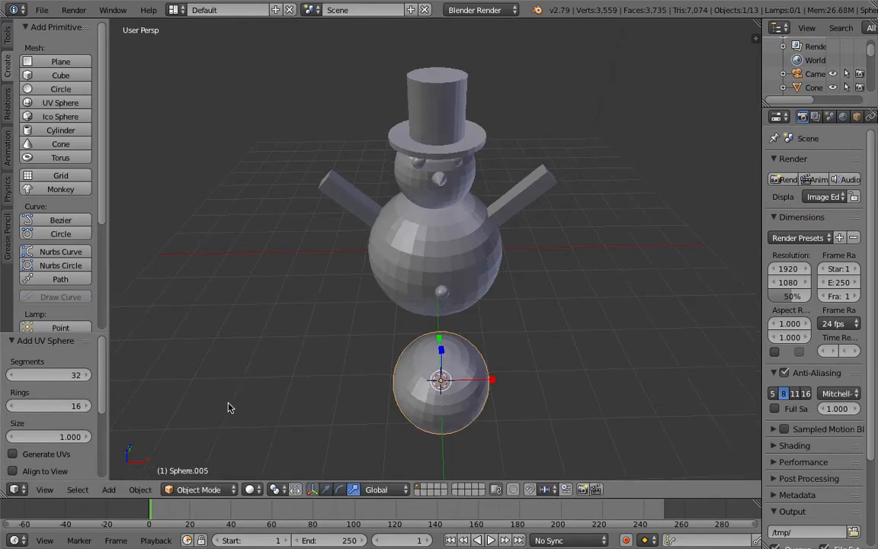
pyautogui.press('s')
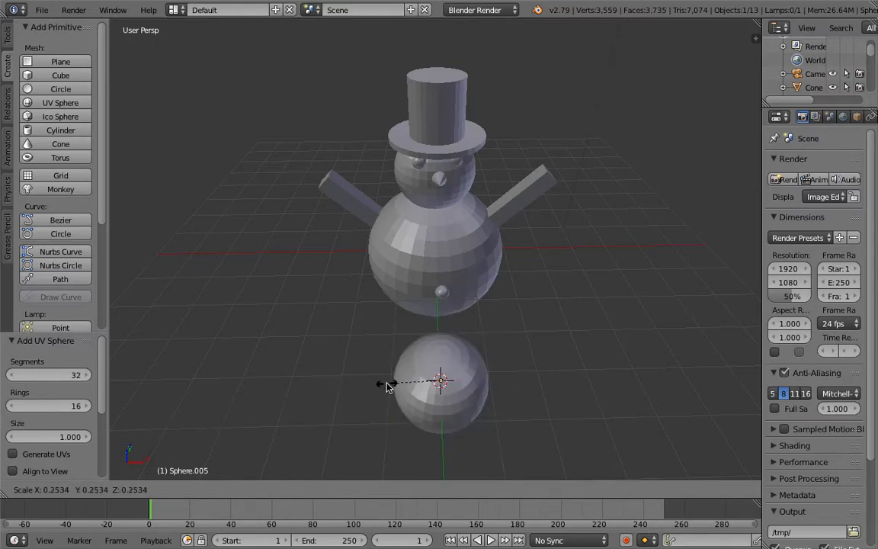
pyautogui.click(347, 385)
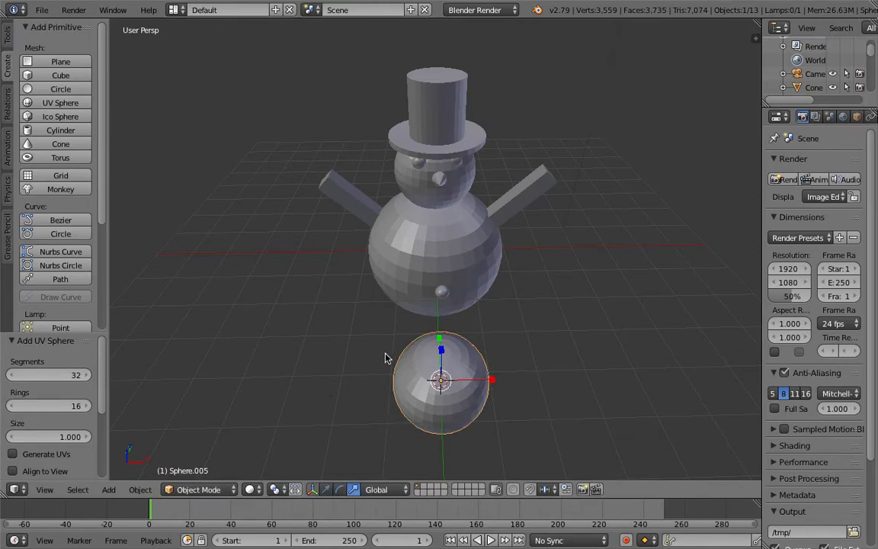
# Step: Raise one of the two overlapping spheres 2.316 along Z and shrink it uniformly by 0.103
pyautogui.click(314, 490)
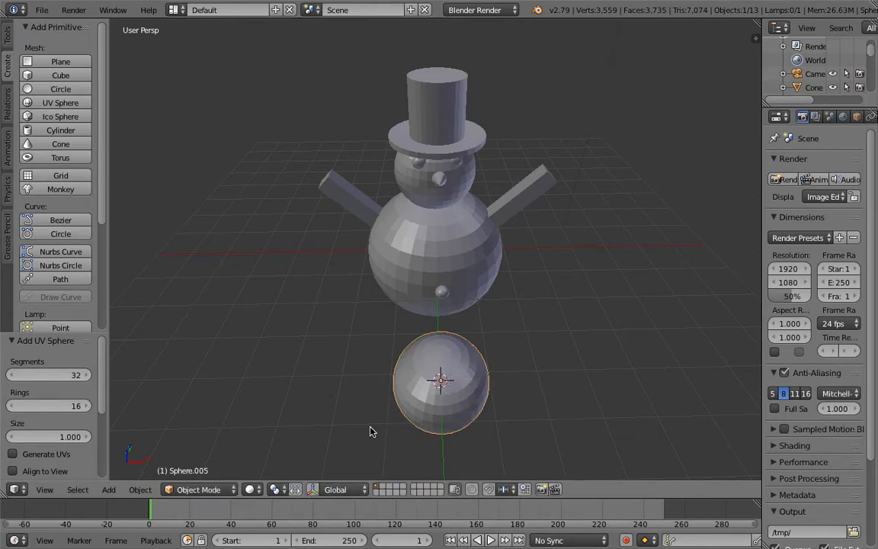
pyautogui.click(313, 490)
pyautogui.click(327, 490)
pyautogui.moveTo(442, 357); pyautogui.dragTo(457, 324)
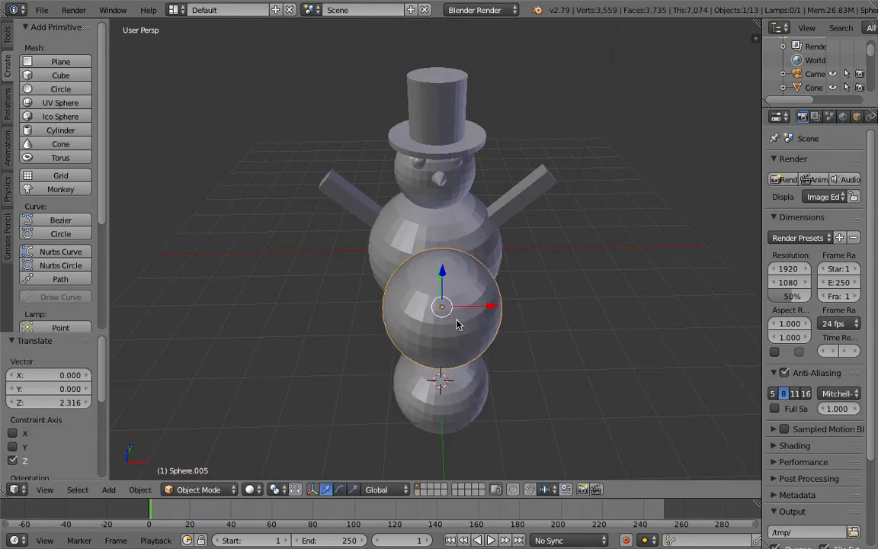
pyautogui.press('s')
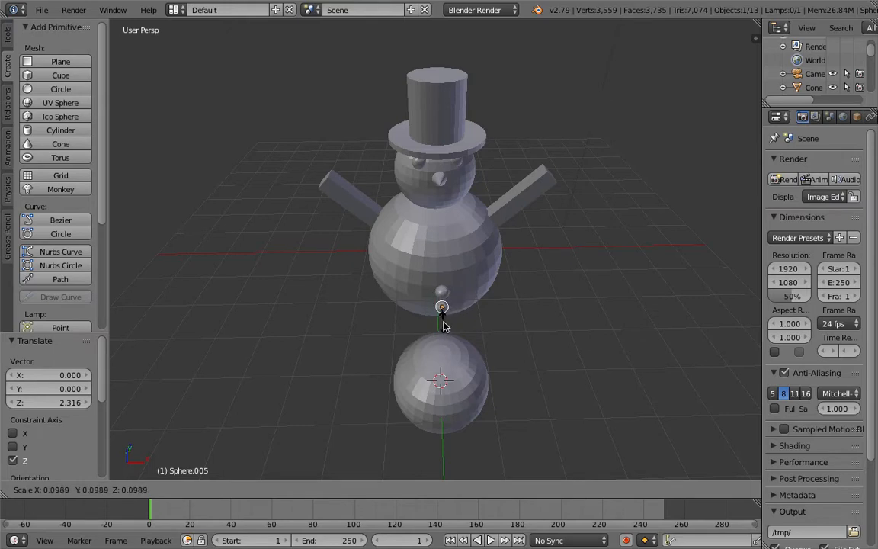
pyautogui.click(444, 327)
# Step: Resize the remaining large sphere at the 3D cursor uniformly by about -0.099
pyautogui.rightClick(402, 367)
pyautogui.press('s')
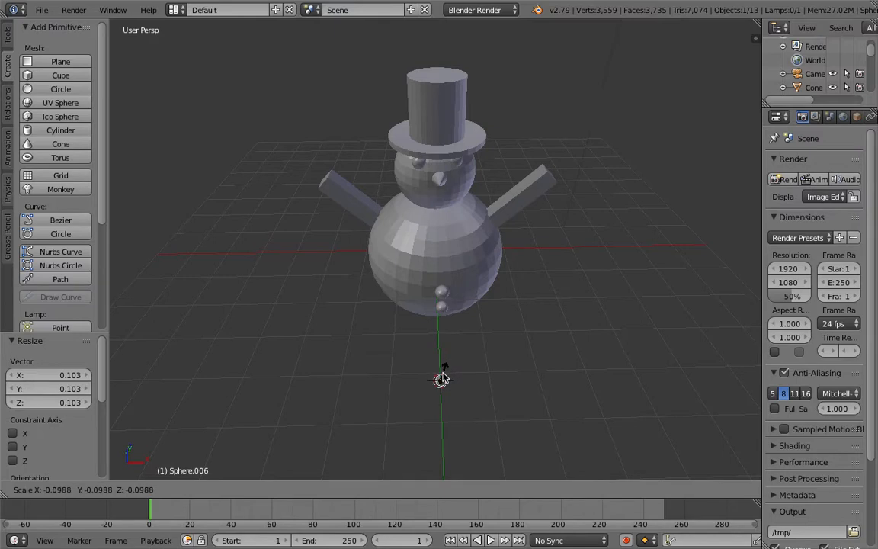
pyautogui.click(445, 365)
# Step: Move the first small button sphere onto the upper front of the snowman's body
pyautogui.moveTo(516, 363); pyautogui.dragTo(433, 221, button='middle')
pyautogui.click(449, 160)
pyautogui.rightClick(449, 159)
pyautogui.moveTo(449, 182); pyautogui.dragTo(537, 276, button='middle')
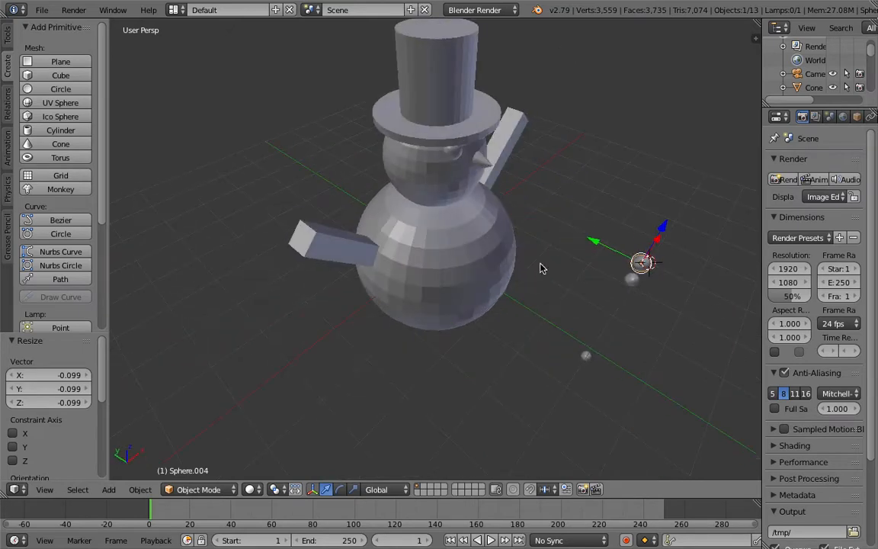
pyautogui.moveTo(598, 244); pyautogui.dragTo(458, 189)
pyautogui.moveTo(510, 154); pyautogui.dragTo(457, 222)
# Step: Shift the second button sphere -0.225 along X and place it on the body's front just below the first button
pyautogui.rightClick(637, 262)
pyautogui.moveTo(637, 262); pyautogui.dragTo(627, 301)
pyautogui.moveTo(649, 248); pyautogui.dragTo(557, 224, button='middle')
pyautogui.moveTo(533, 207); pyautogui.dragTo(506, 211)
pyautogui.scroll(1, 428, 173)
pyautogui.moveTo(429, 173); pyautogui.dragTo(465, 220, button='middle')
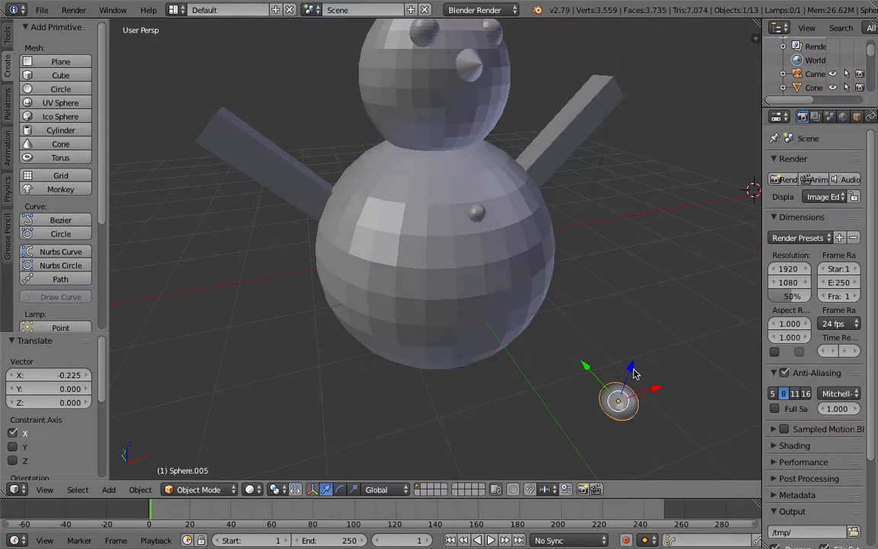
pyautogui.moveTo(633, 371); pyautogui.dragTo(476, 210)
pyautogui.moveTo(475, 210); pyautogui.dragTo(458, 205, button='middle')
pyautogui.moveTo(479, 239); pyautogui.dragTo(499, 238)
pyautogui.moveTo(379, 219); pyautogui.dragTo(529, 227, button='middle')
pyautogui.moveTo(529, 227); pyautogui.dragTo(490, 217)
# Step: Place the third button sphere on the body's front below the second, finishing with moves of -0.197 along Z and -0.088 along Y
pyautogui.rightClick(713, 388)
pyautogui.moveTo(730, 356); pyautogui.dragTo(744, 243)
pyautogui.moveTo(709, 283); pyautogui.dragTo(485, 228)
pyautogui.moveTo(554, 182); pyautogui.dragTo(547, 198)
pyautogui.moveTo(506, 230); pyautogui.dragTo(551, 206)
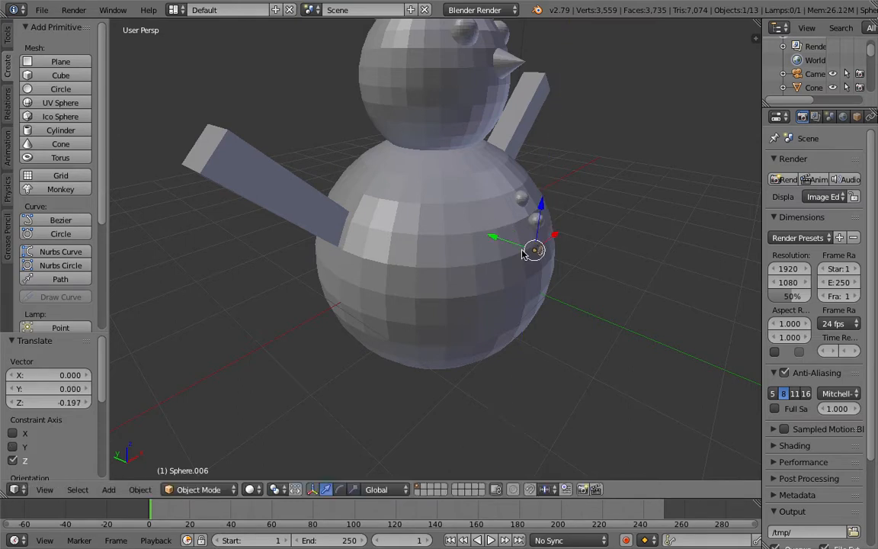
pyautogui.moveTo(488, 245); pyautogui.dragTo(511, 237)
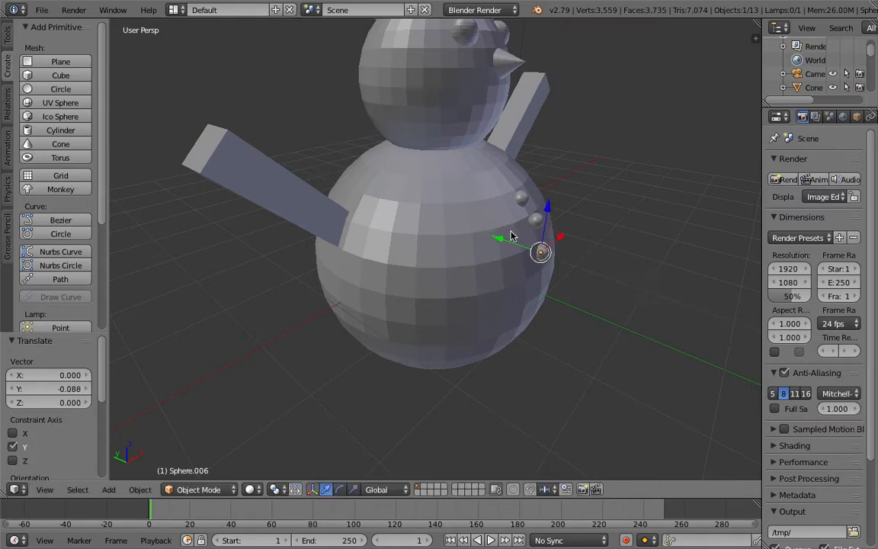
# Step: Render the scene to check the snowman, and return to the 3D view
pyautogui.click(785, 180)
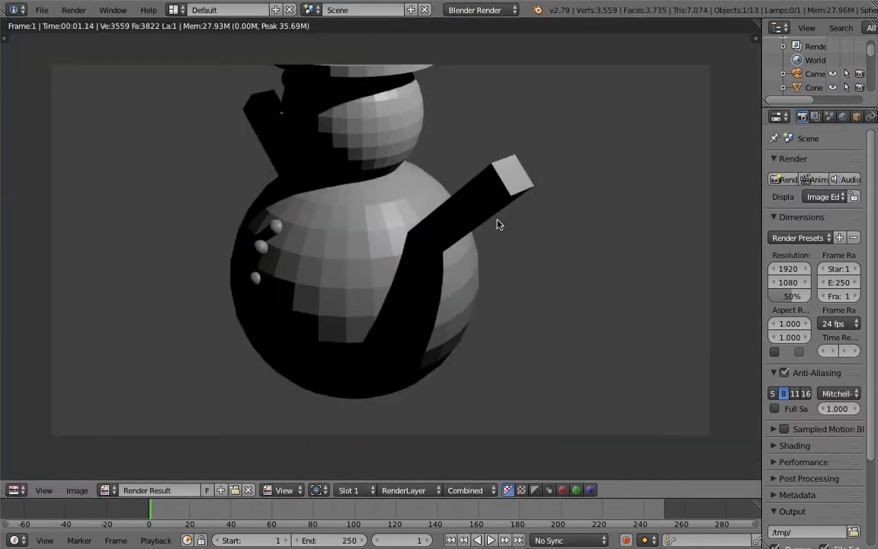
pyautogui.press('Escape')
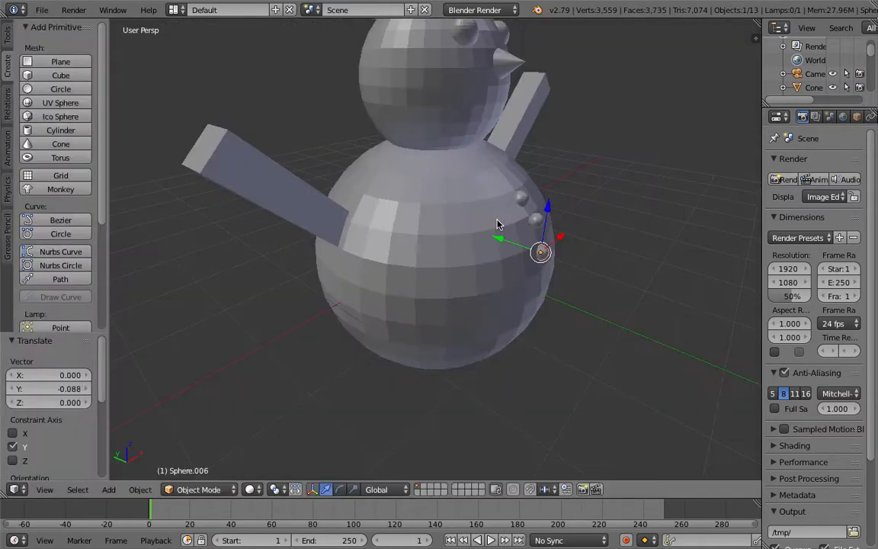
# Step: Raise the snowman's arm on the negative X side by 0.227 along Z
pyautogui.scroll(-4, 494, 223)
pyautogui.moveTo(525, 190); pyautogui.dragTo(495, 189, button='middle')
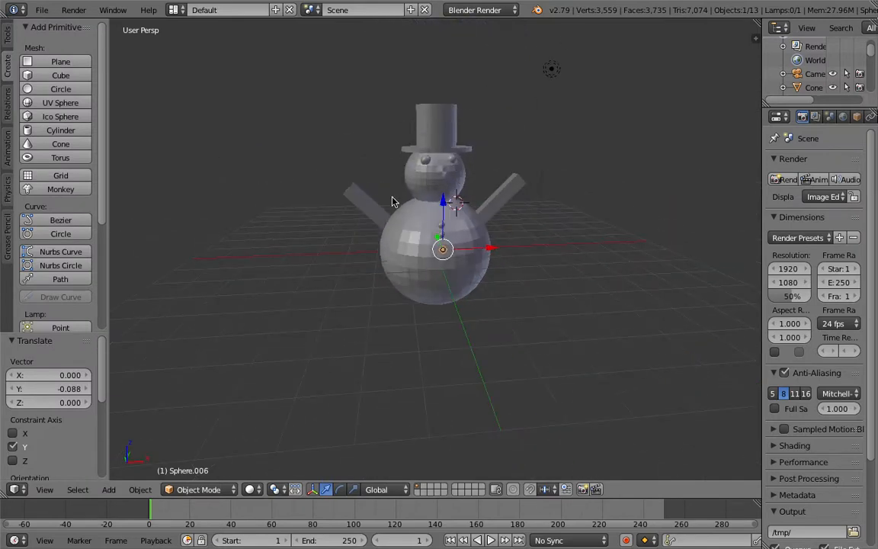
pyautogui.rightClick(371, 196)
pyautogui.press('g')
pyautogui.press('z')
pyautogui.click(412, 194)
# Step: Lower the middle button sphere by 0.125 along Z to even out the button spacing
pyautogui.moveTo(502, 238); pyautogui.dragTo(489, 231, button='middle')
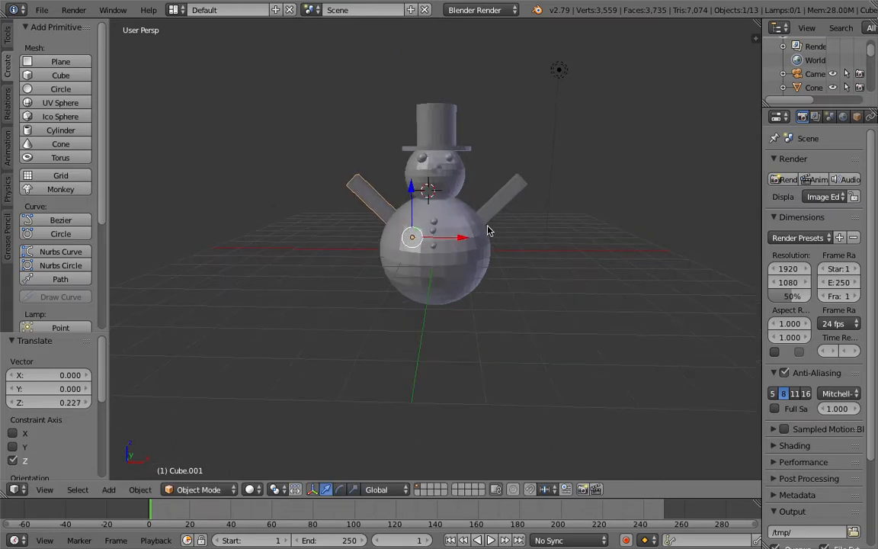
pyautogui.scroll(-2, 490, 314)
pyautogui.scroll(5, 477, 280)
pyautogui.scroll(-1, 477, 280)
pyautogui.scroll(1, 476, 282)
pyautogui.scroll(3, 476, 281)
pyautogui.scroll(-1, 477, 281)
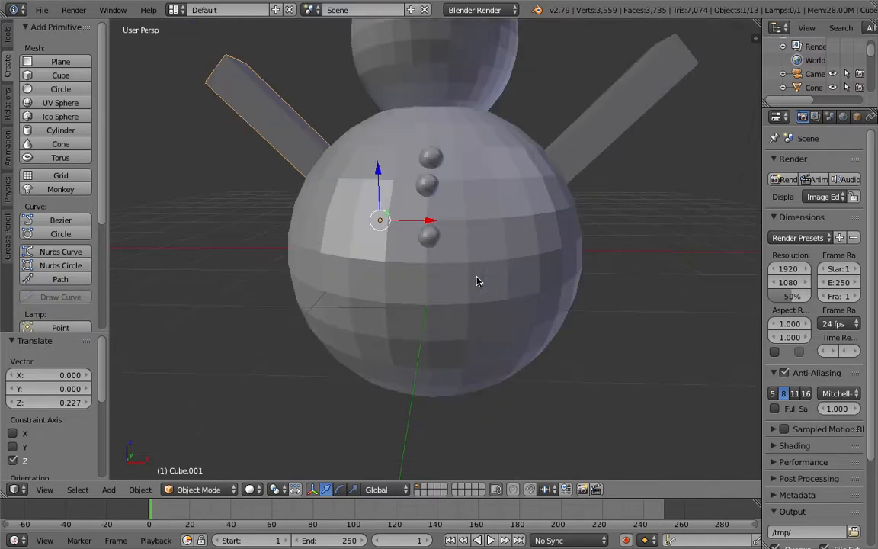
pyautogui.rightClick(450, 244)
pyautogui.rightClick(424, 184)
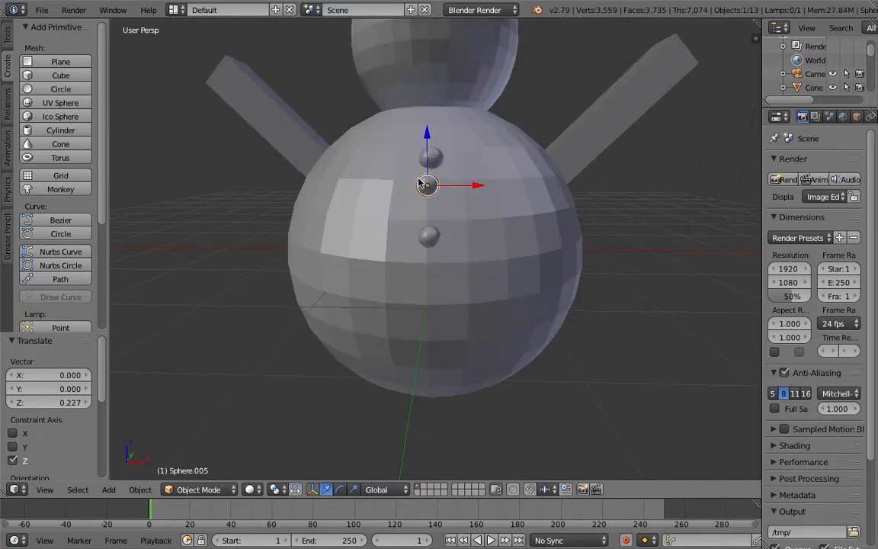
pyautogui.press('g')
pyautogui.press('z')
pyautogui.click(426, 153)
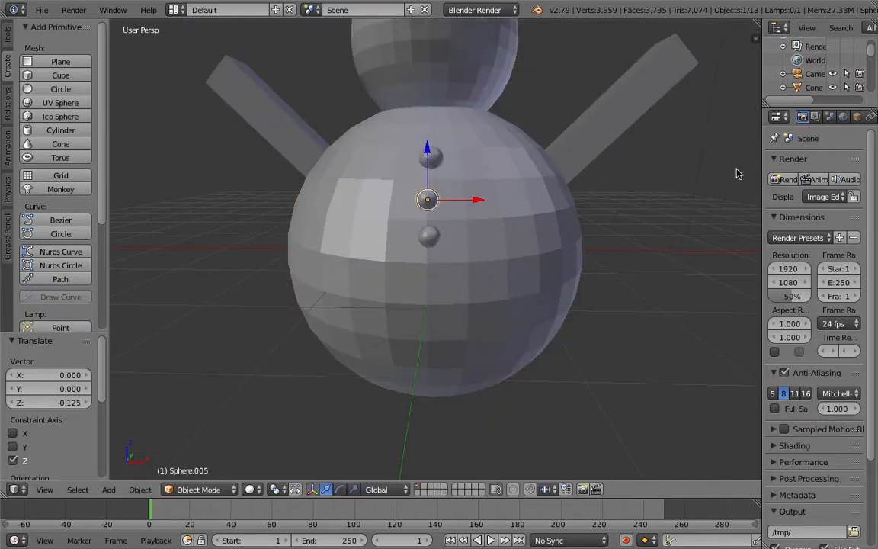
# Step: Render the scene twice to check the evenly spaced buttons, closing the result each time
pyautogui.press('F12')
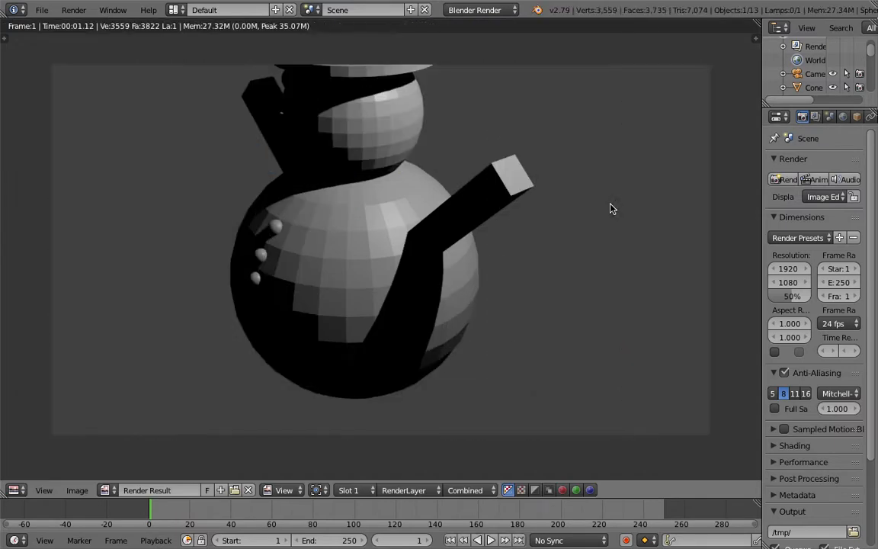
pyautogui.press('Escape')
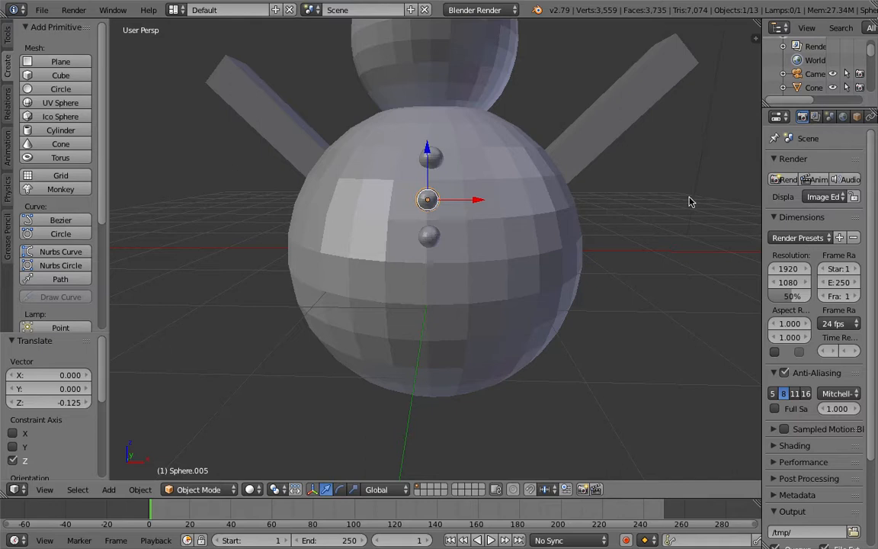
pyautogui.click(774, 181)
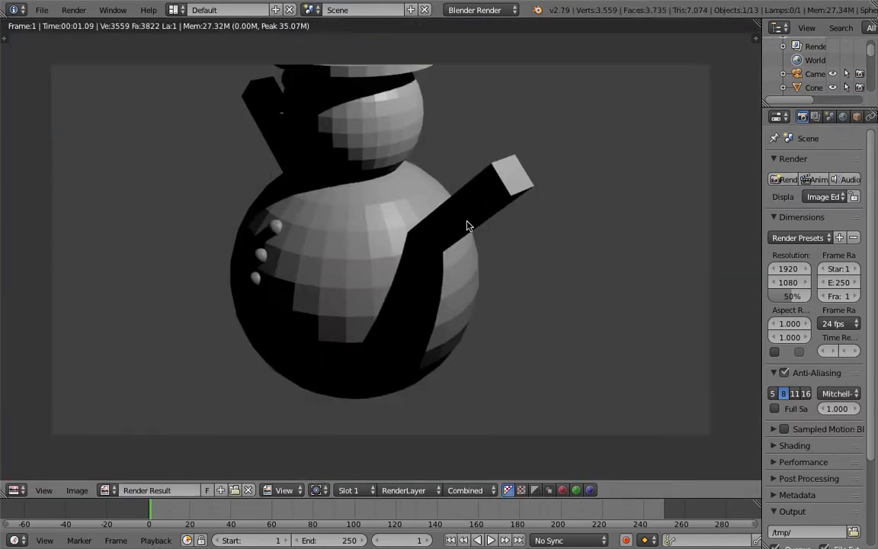
pyautogui.press('Escape')
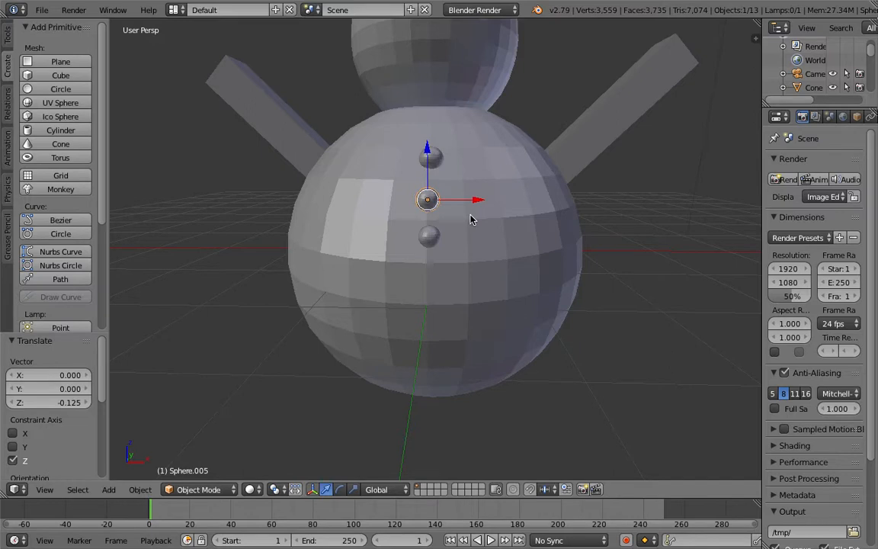